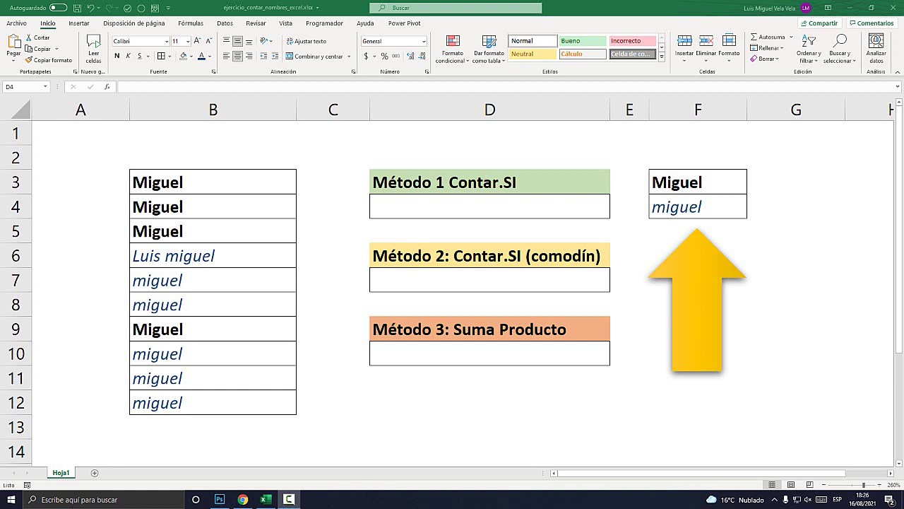
# Step: Point out the three method result cells, ending on the first method's cell
pyautogui.click(490, 231)
pyautogui.click(489, 279)
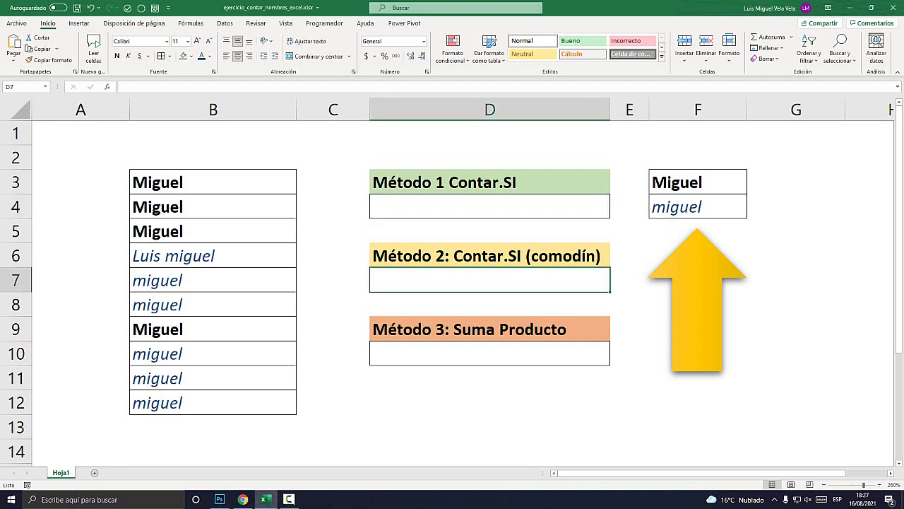
pyautogui.click(490, 354)
pyautogui.click(489, 279)
pyautogui.click(490, 207)
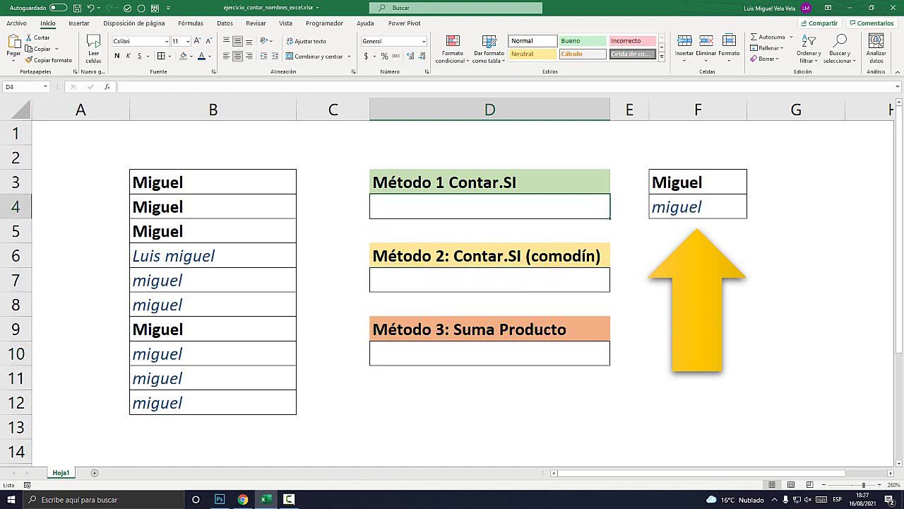
# Step: Highlight the worksheet layout to show its parts
pyautogui.moveTo(80, 133); pyautogui.dragTo(797, 426)
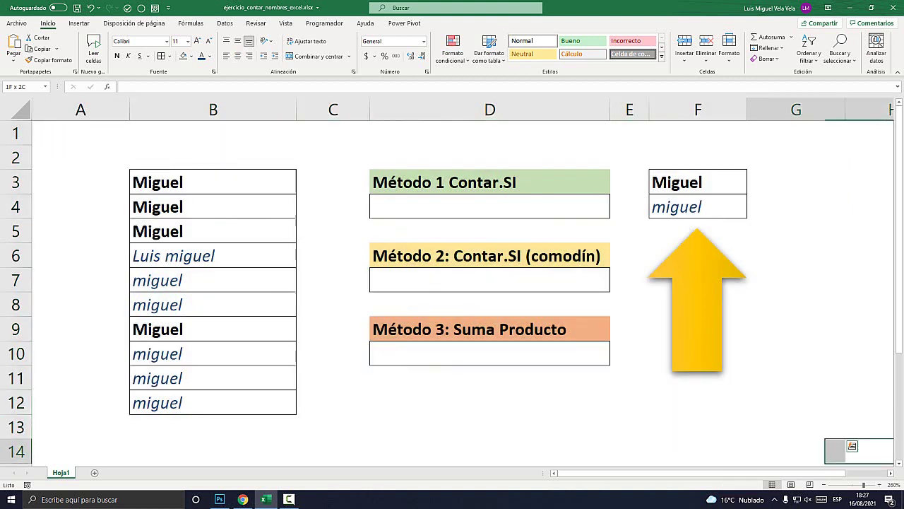
pyautogui.moveTo(213, 280); pyautogui.dragTo(869, 451)
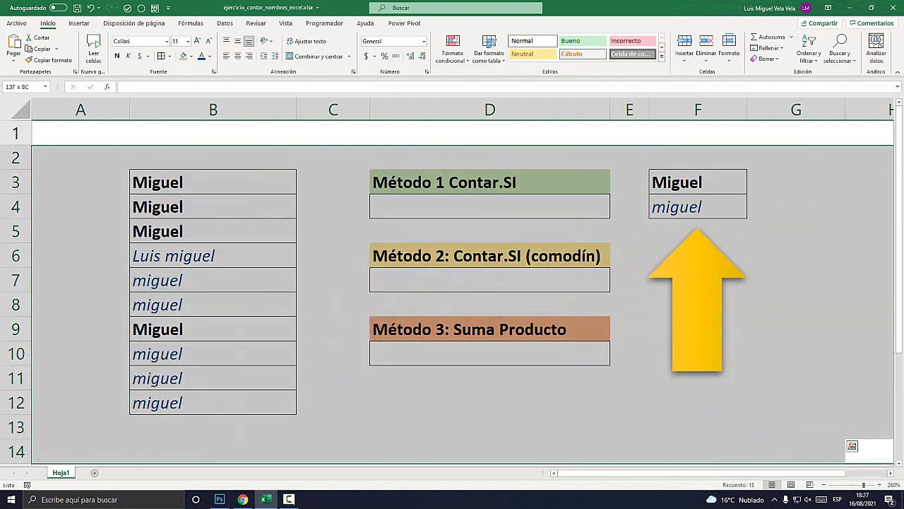
pyautogui.click(212, 157)
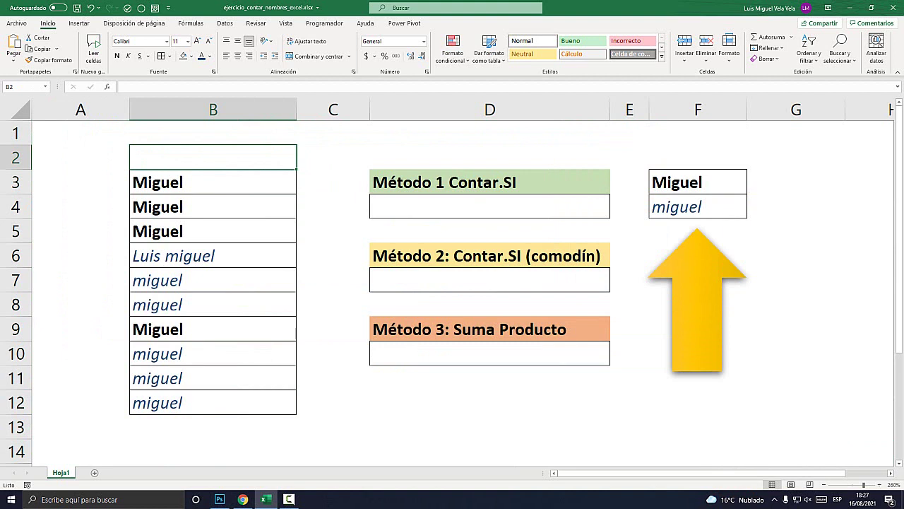
pyautogui.moveTo(80, 133); pyautogui.dragTo(796, 402)
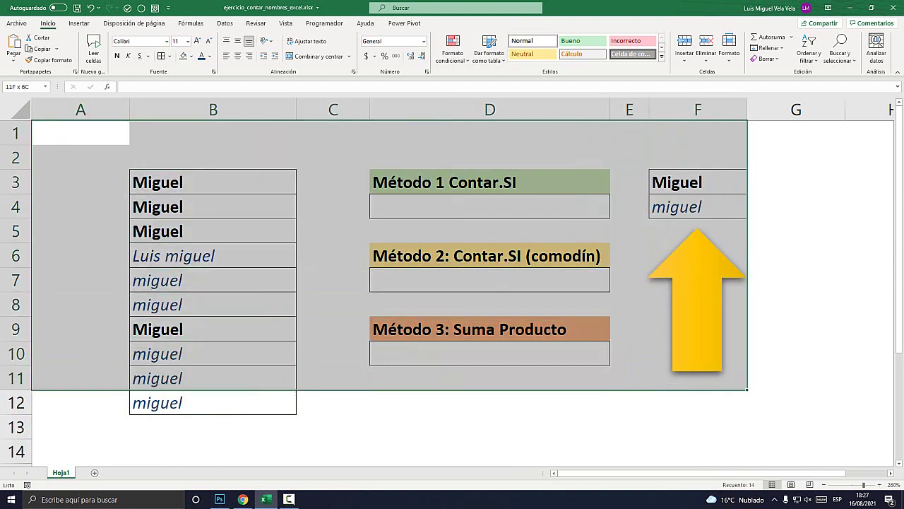
pyautogui.click(796, 279)
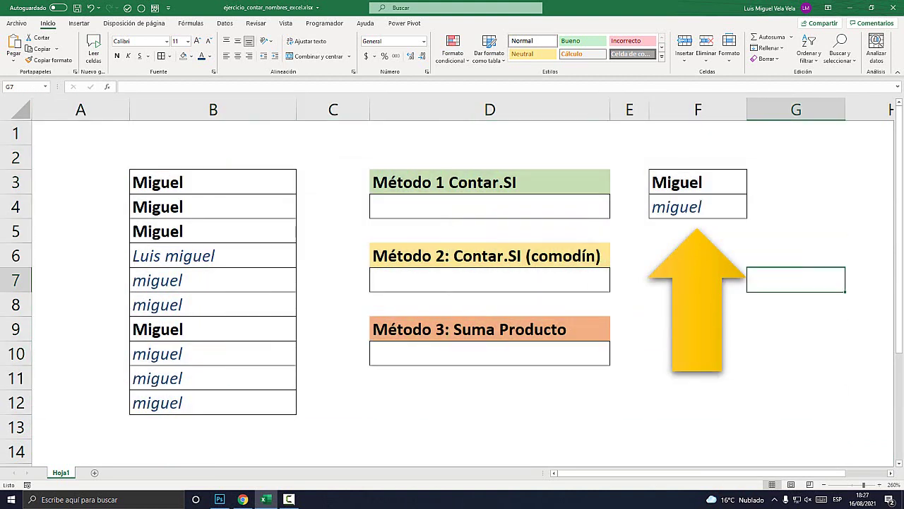
# Step: Highlight the reference names Miguel and miguel and the name list B3:B12
pyautogui.moveTo(698, 183); pyautogui.dragTo(698, 231)
pyautogui.click(796, 231)
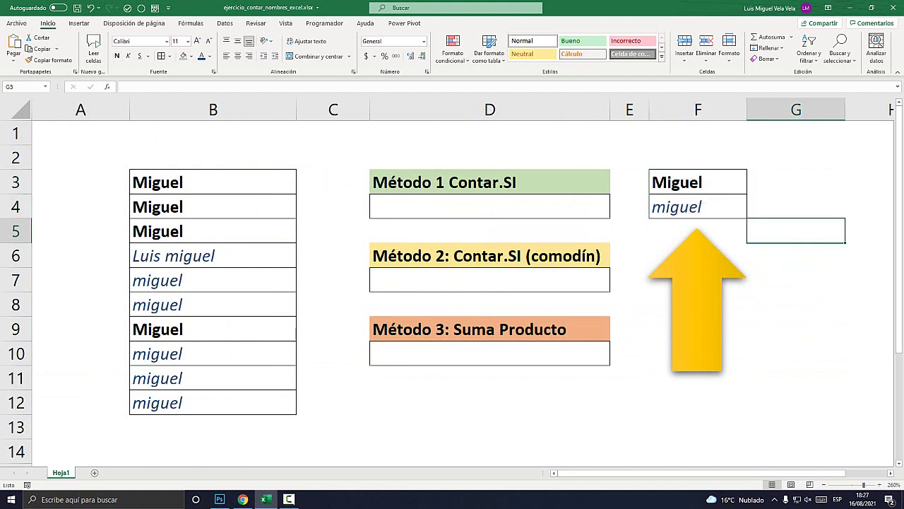
pyautogui.moveTo(698, 182); pyautogui.dragTo(698, 206)
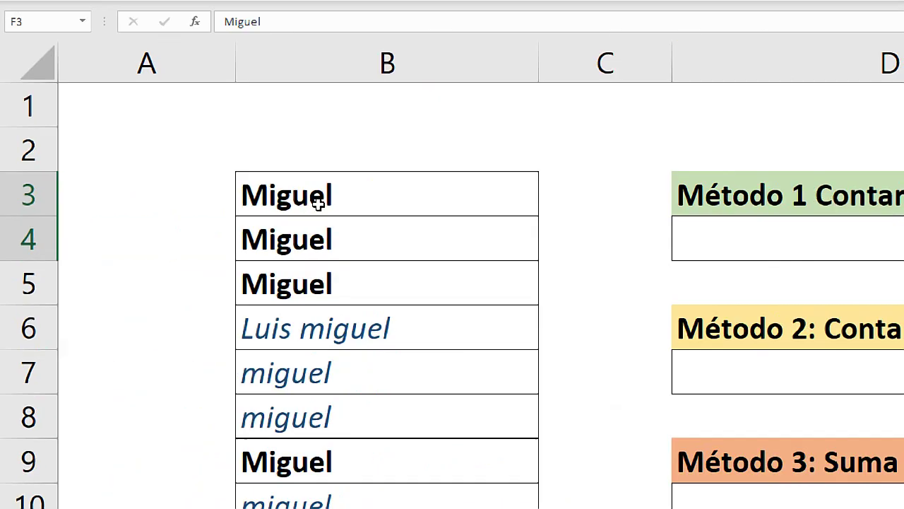
pyautogui.moveTo(174, 187); pyautogui.dragTo(177, 402)
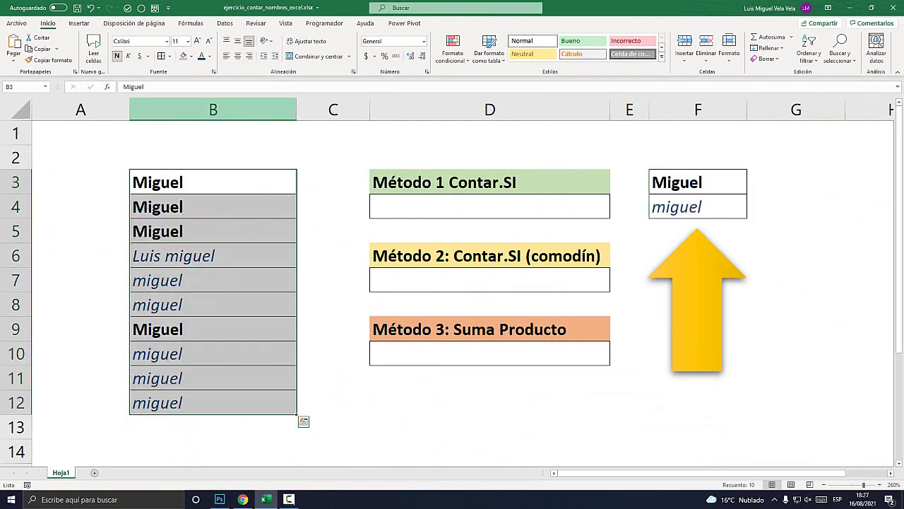
# Step: In D4, begin =CONTAR.SI( with the name list B3:B12 as its range
pyautogui.click(484, 206)
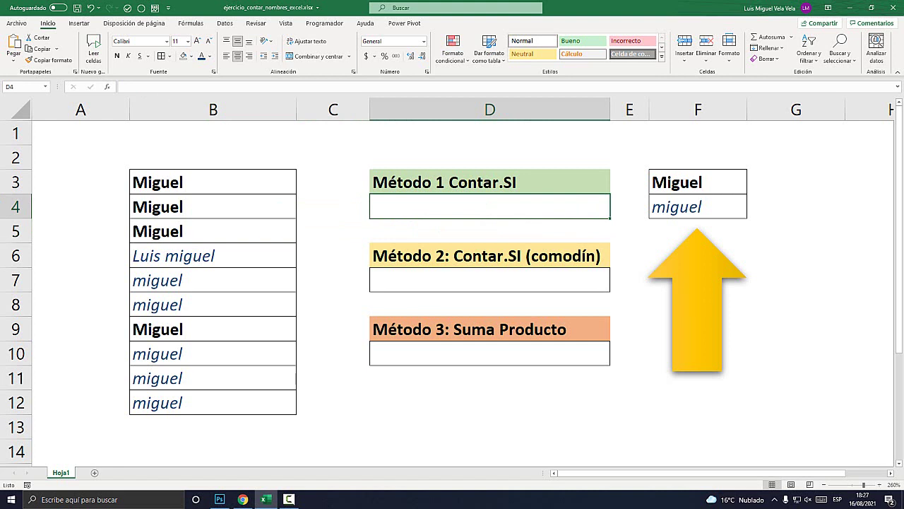
pyautogui.write('=')
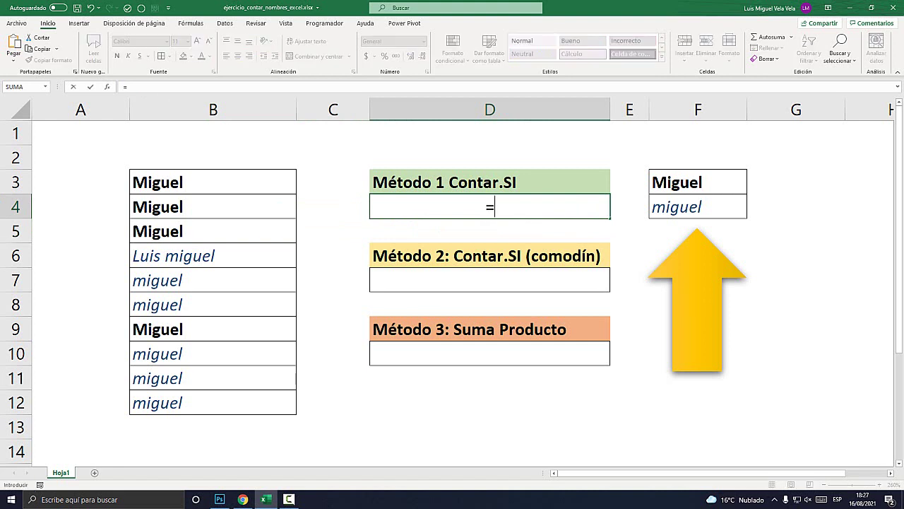
pyautogui.write('c')
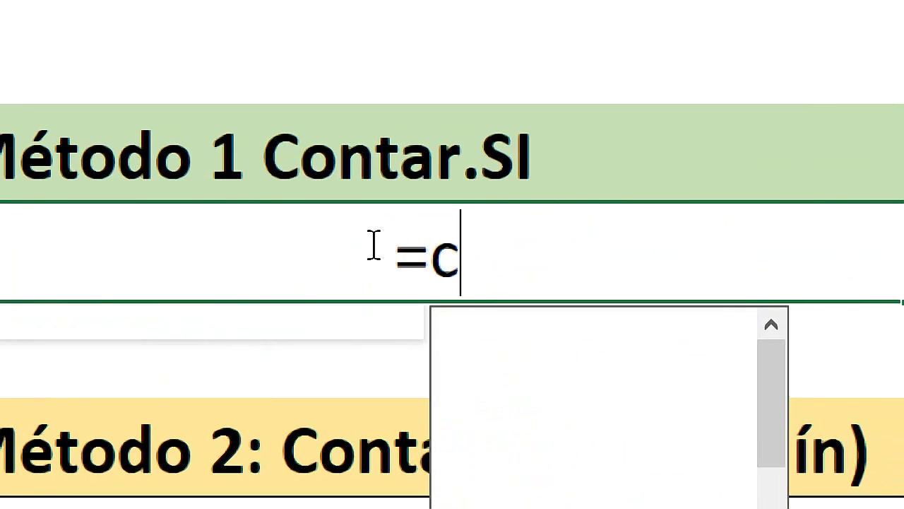
pyautogui.write('ontar.so')
pyautogui.press('BackSpace')
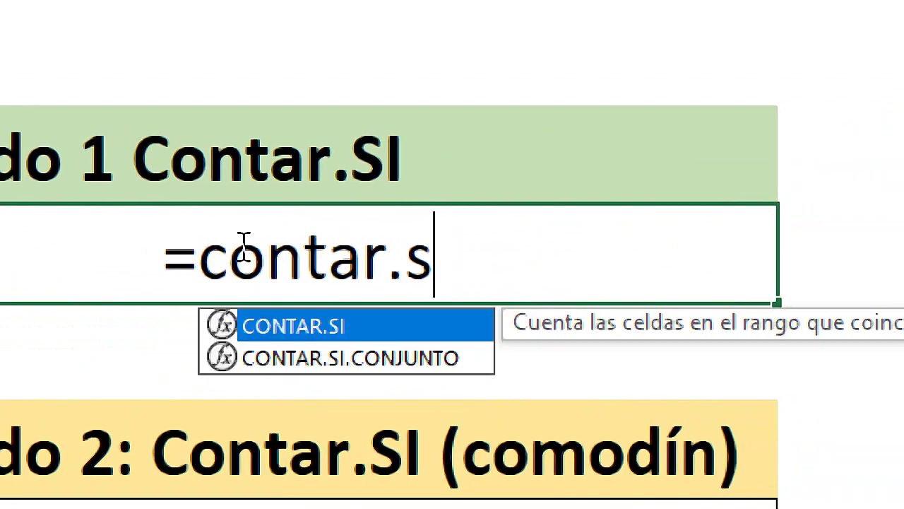
pyautogui.write('i')
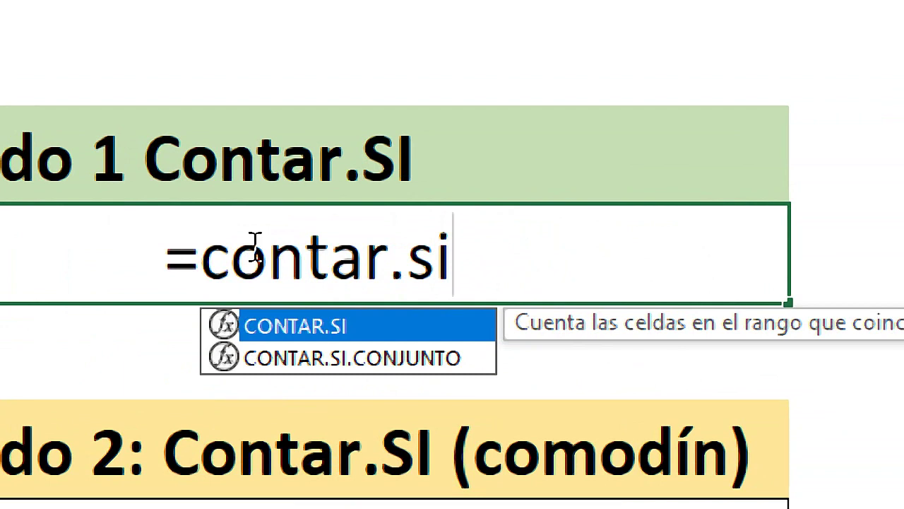
pyautogui.write('(')
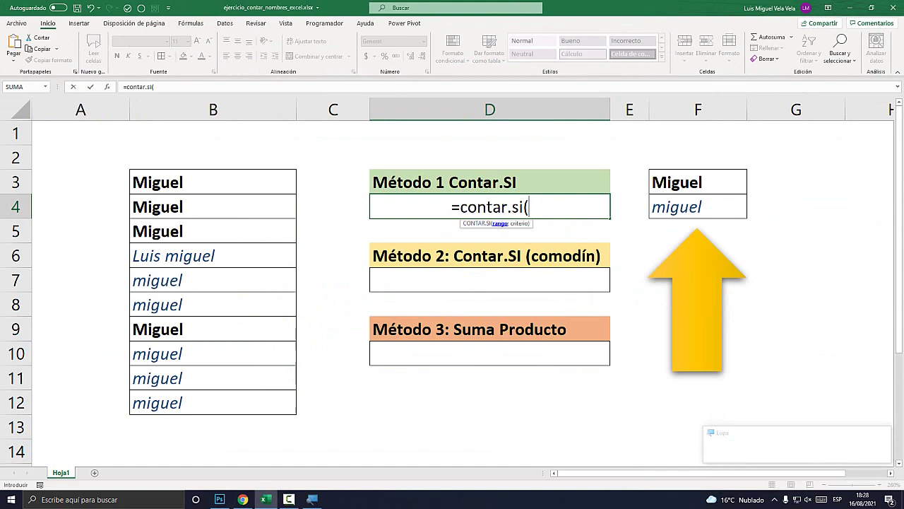
pyautogui.press('super+Escape')
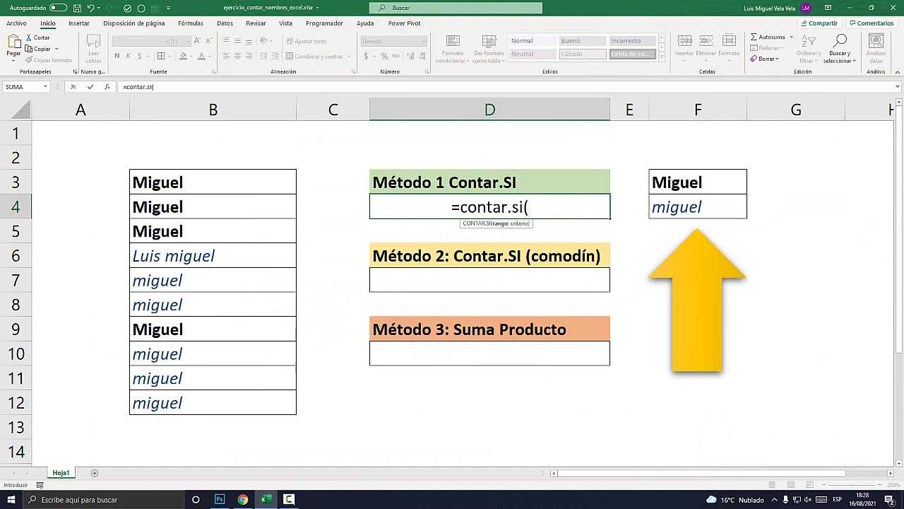
pyautogui.moveTo(212, 182); pyautogui.dragTo(293, 409)
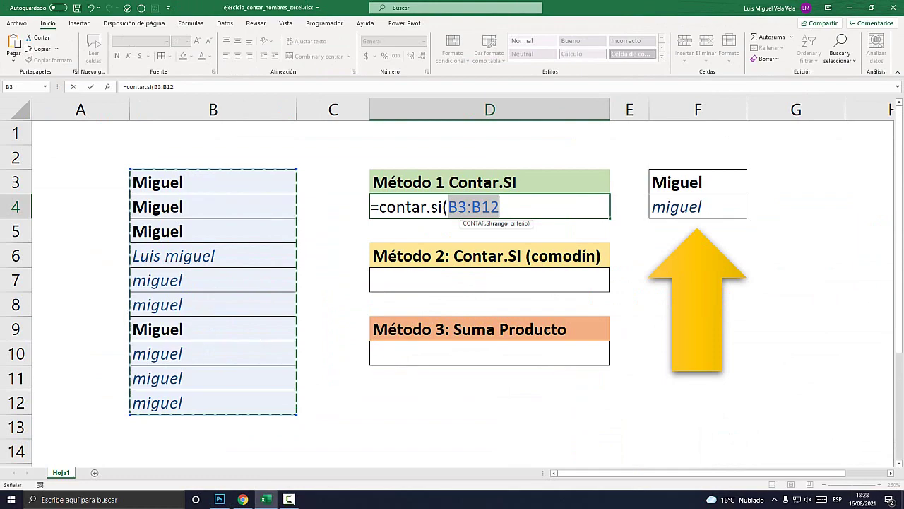
# Step: Add F3 as the criterion and close the formula so D4 returns 9
pyautogui.press('F2')
pyautogui.press('super+plus')
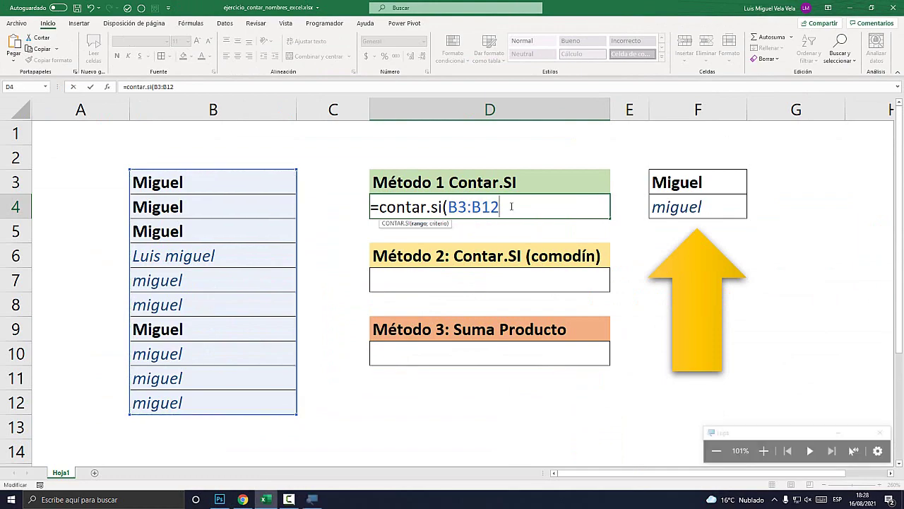
pyautogui.write(';')
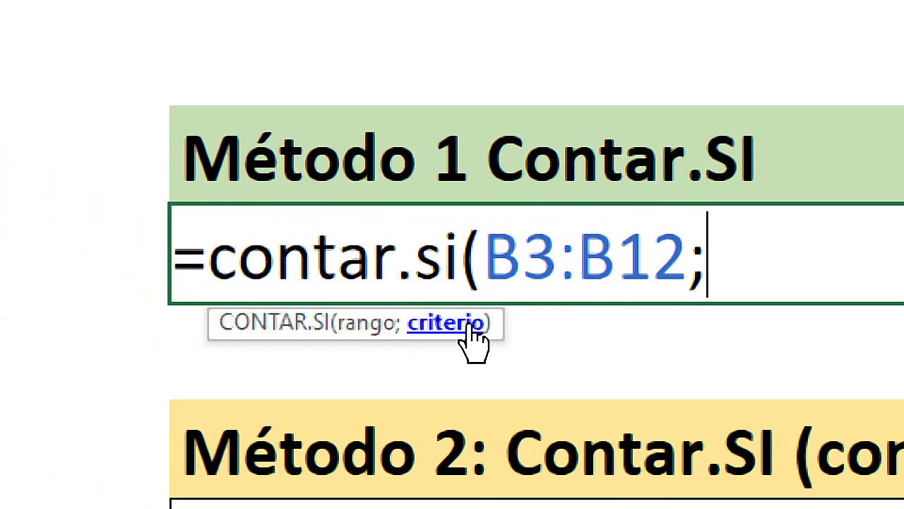
pyautogui.press('super+Escape')
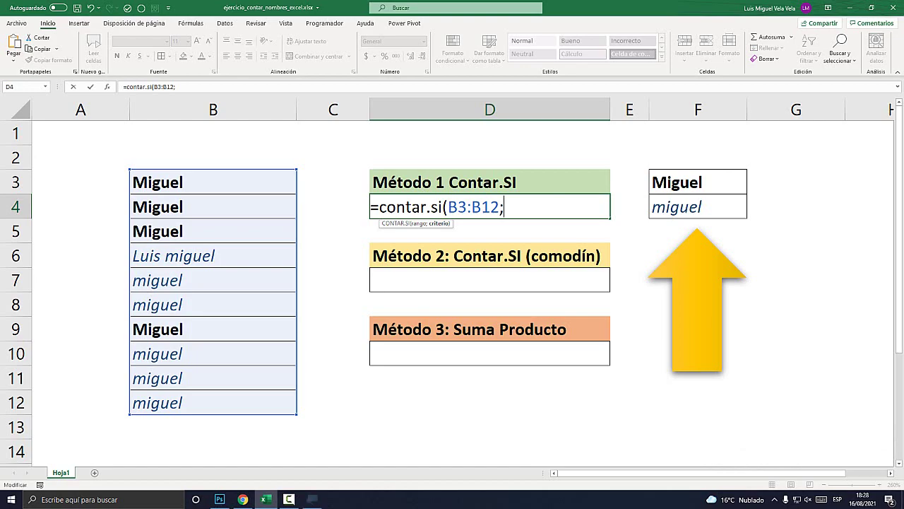
pyautogui.press('super+plus')
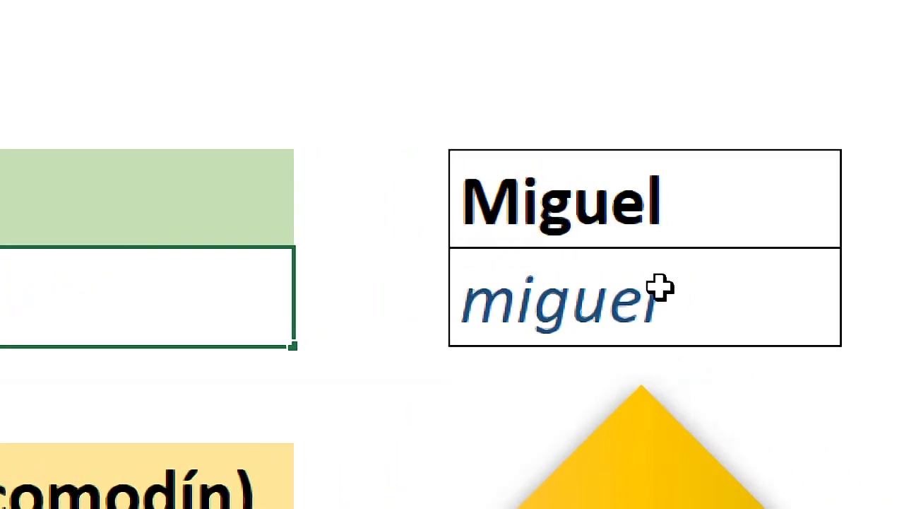
pyautogui.click(626, 207)
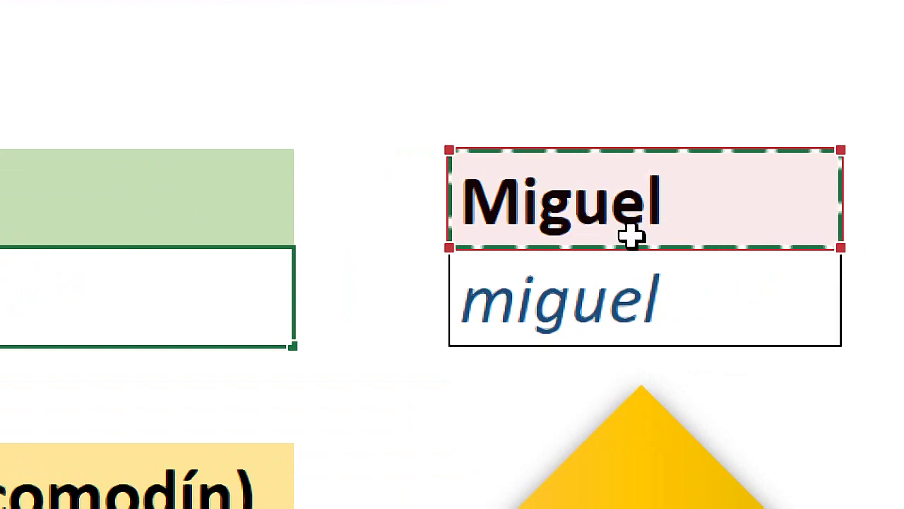
pyautogui.press('super+minus')
pyautogui.press('super+Escape')
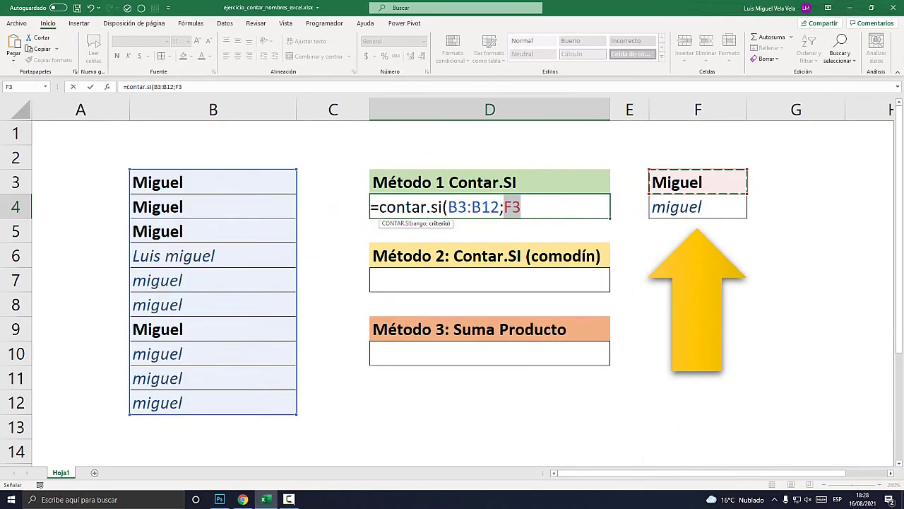
pyautogui.write(')')
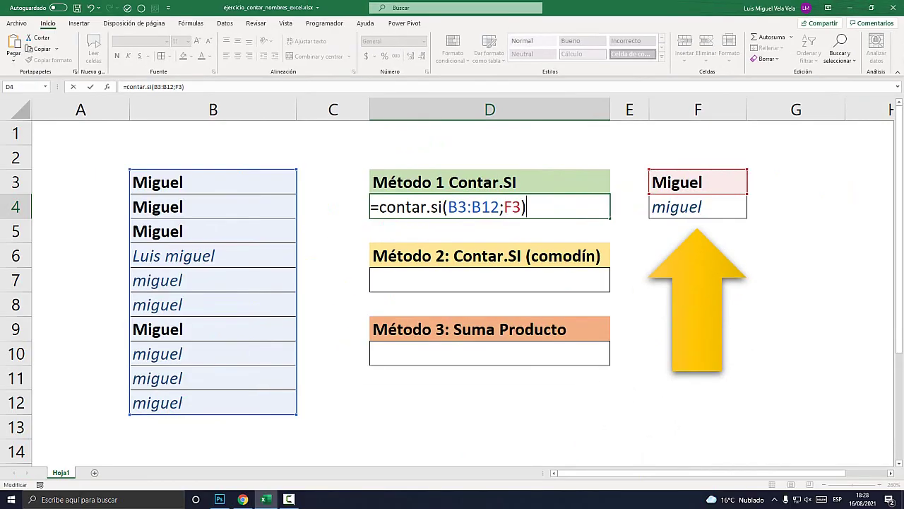
pyautogui.press('Return')
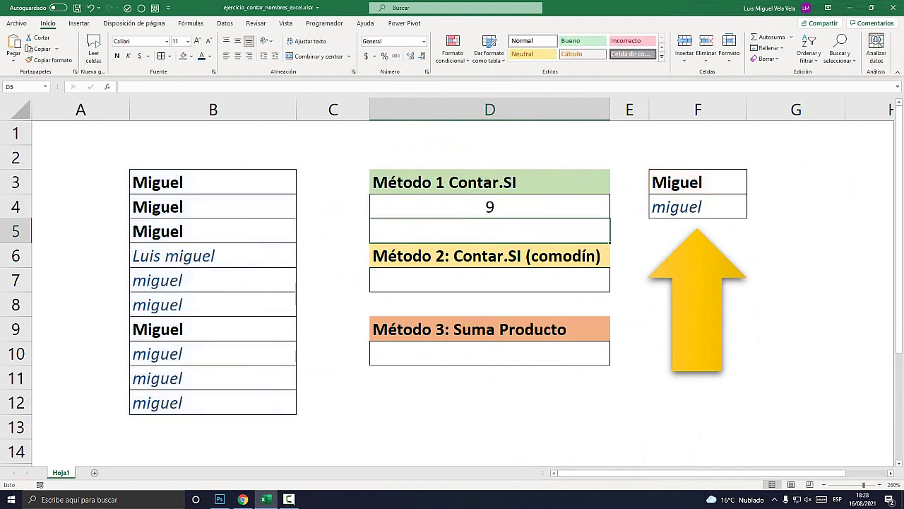
# Step: Format the 9 in D4 as size 20, bold, red text
pyautogui.click(490, 206)
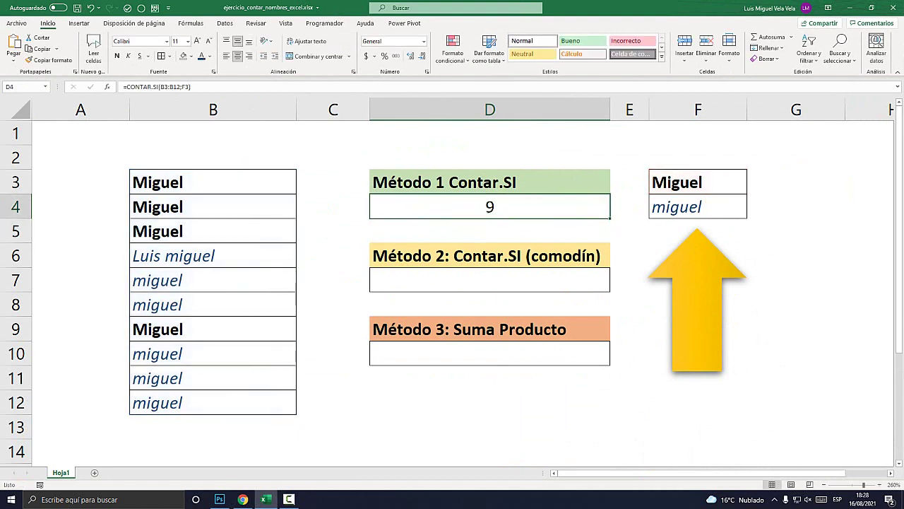
pyautogui.write('20')
pyautogui.press('Return')
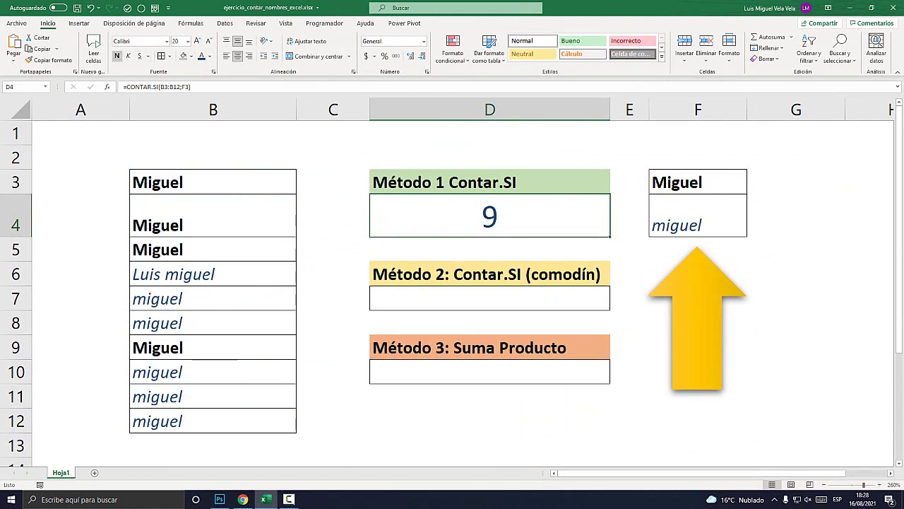
pyautogui.click(118, 55)
pyautogui.click(210, 57)
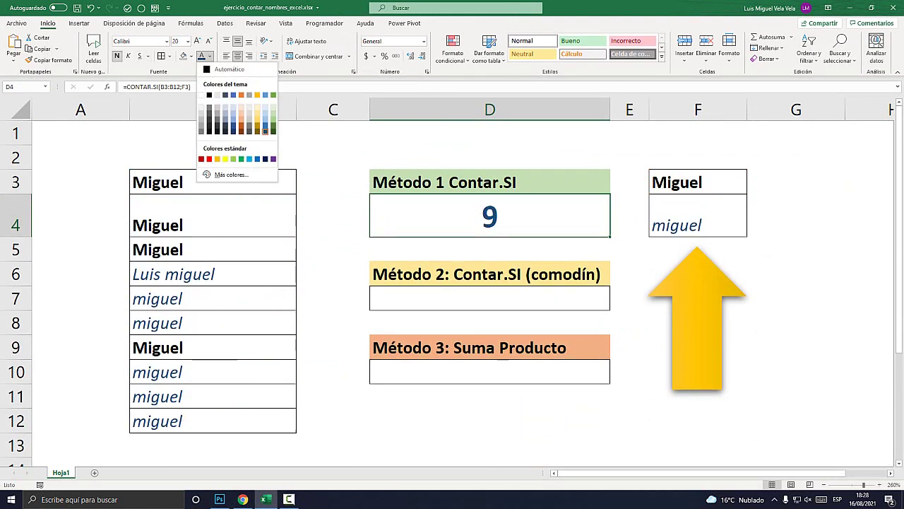
pyautogui.click(213, 153)
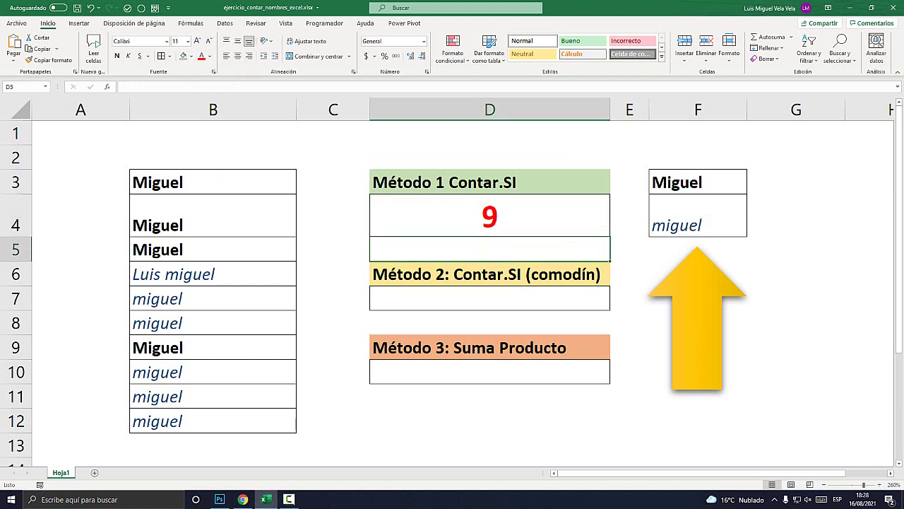
pyautogui.click(699, 181)
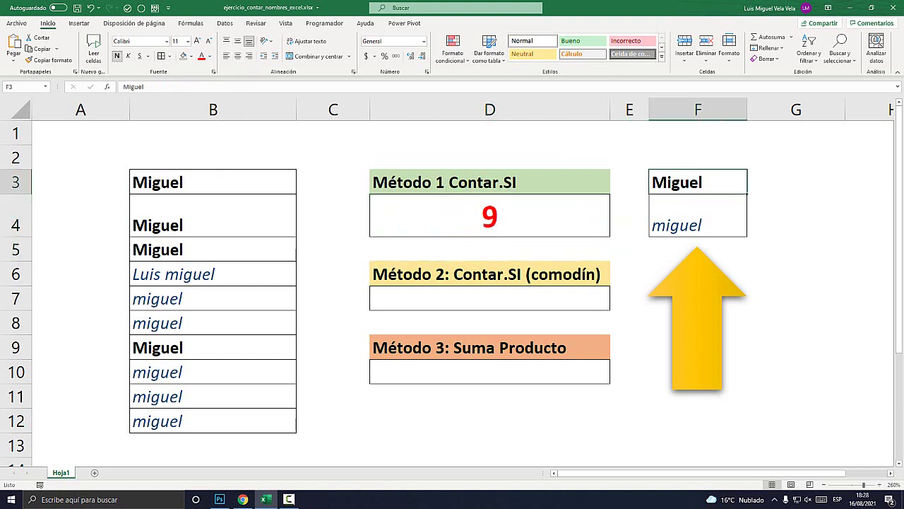
# Step: Remove 'Luis' from B6 so it reads miguel, and check the D4 count
pyautogui.click(166, 188)
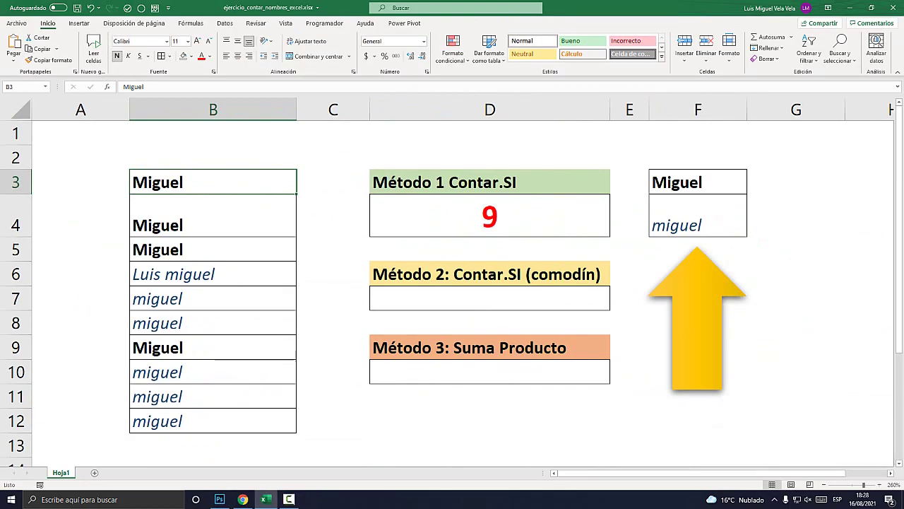
pyautogui.press('Down')
pyautogui.press('Down')
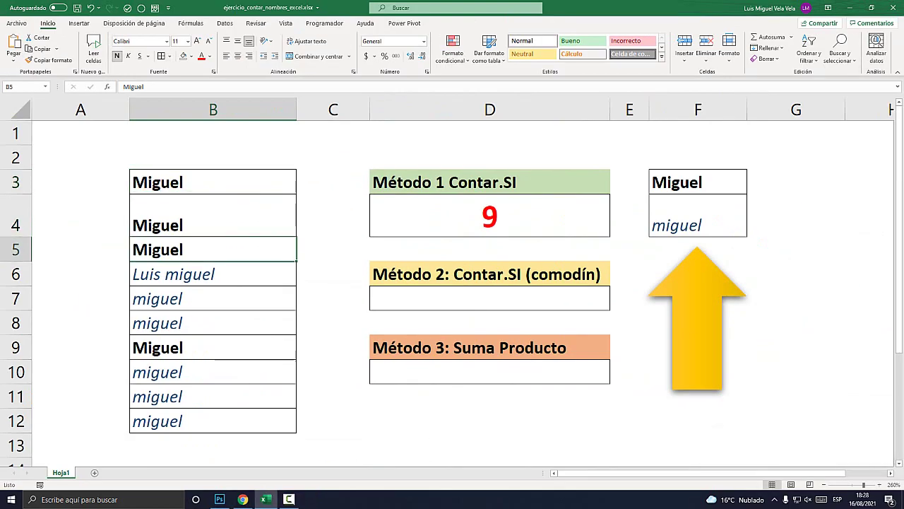
pyautogui.press('Down')
pyautogui.press('Down')
pyautogui.press('Down')
pyautogui.press('Down')
pyautogui.press('Down')
pyautogui.press('Down')
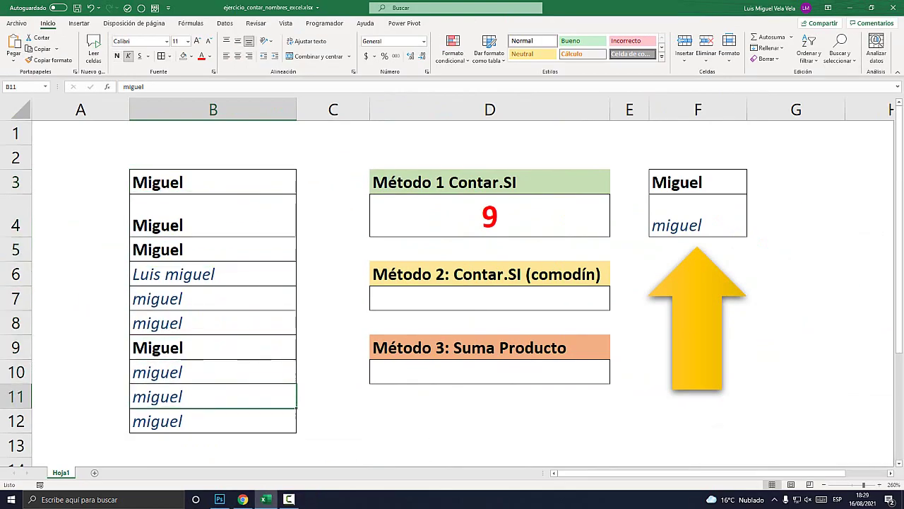
pyautogui.press('Down')
pyautogui.click(213, 273)
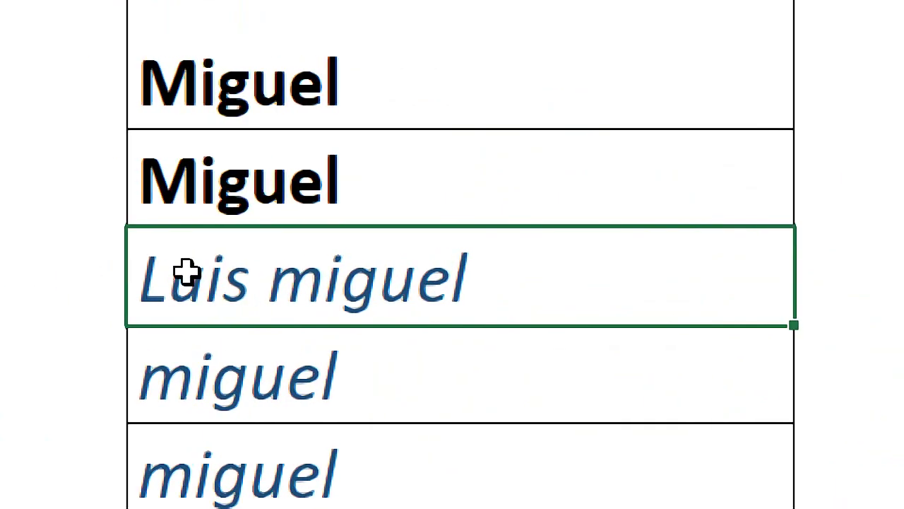
pyautogui.doubleClick(212, 274)
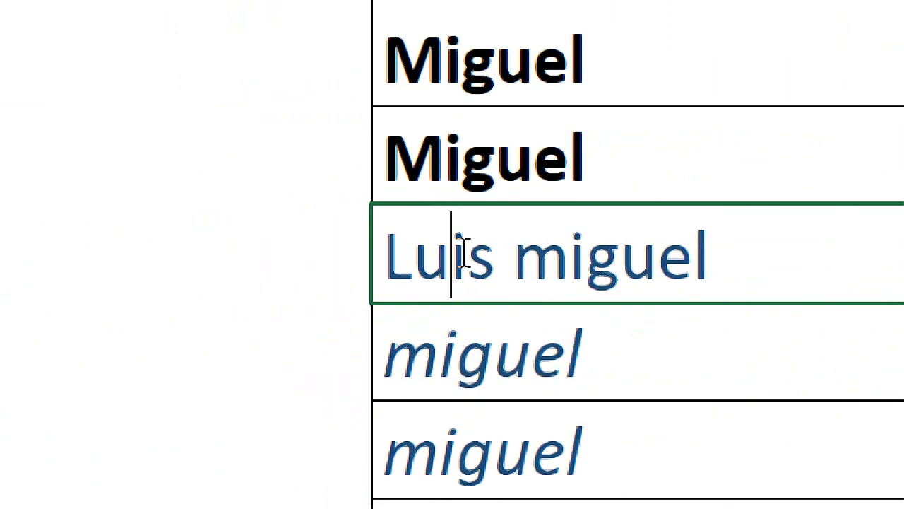
pyautogui.doubleClick(496, 262)
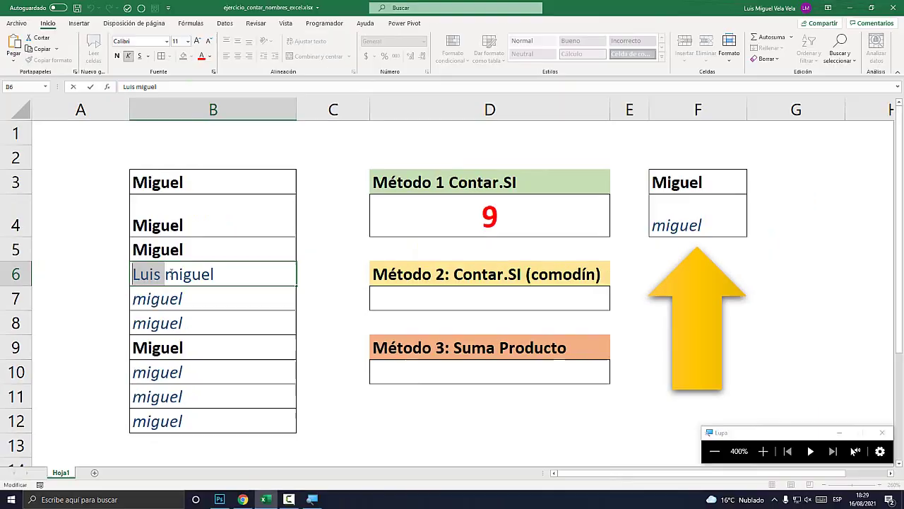
pyautogui.press('super+Escape')
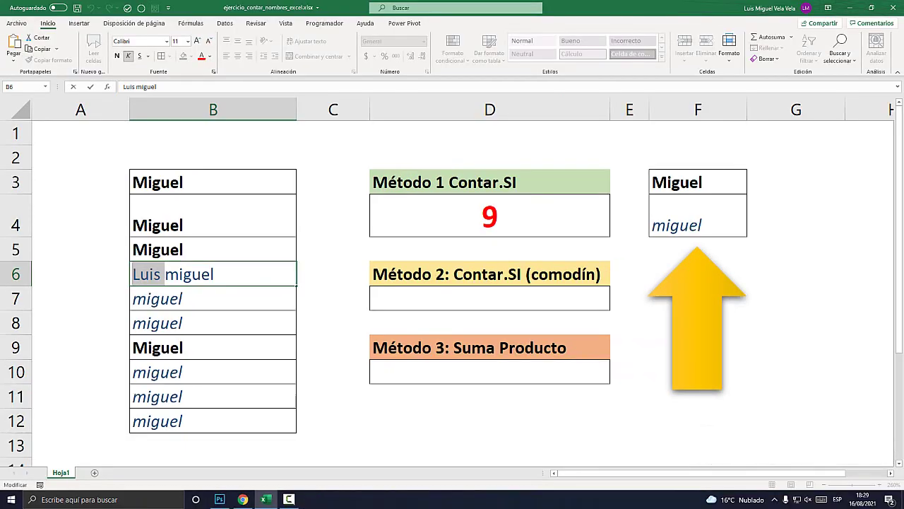
pyautogui.press('BackSpace')
pyautogui.press('Return')
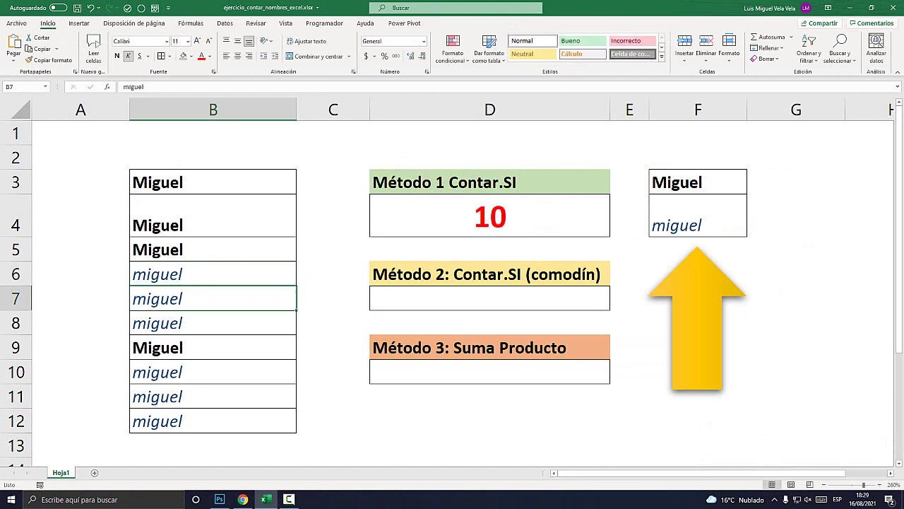
pyautogui.click(489, 215)
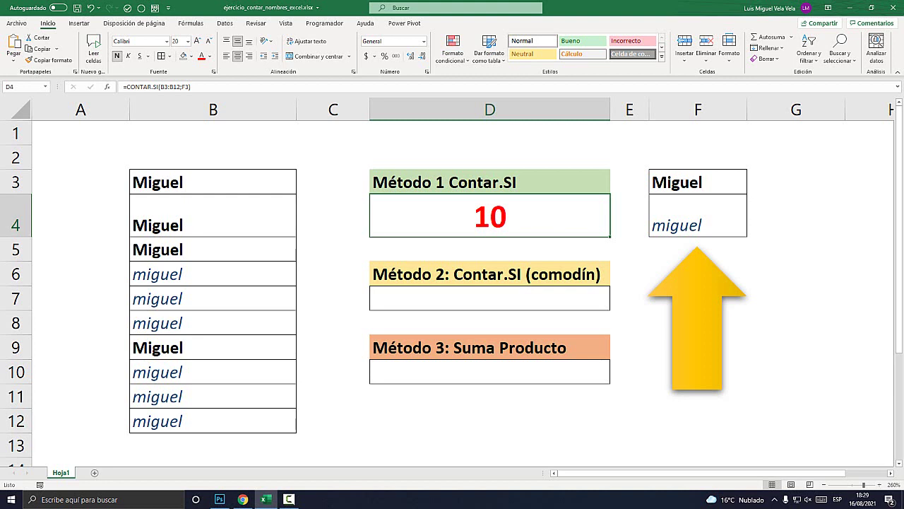
# Step: Restore B6 to 'Luis miguel'
pyautogui.click(155, 249)
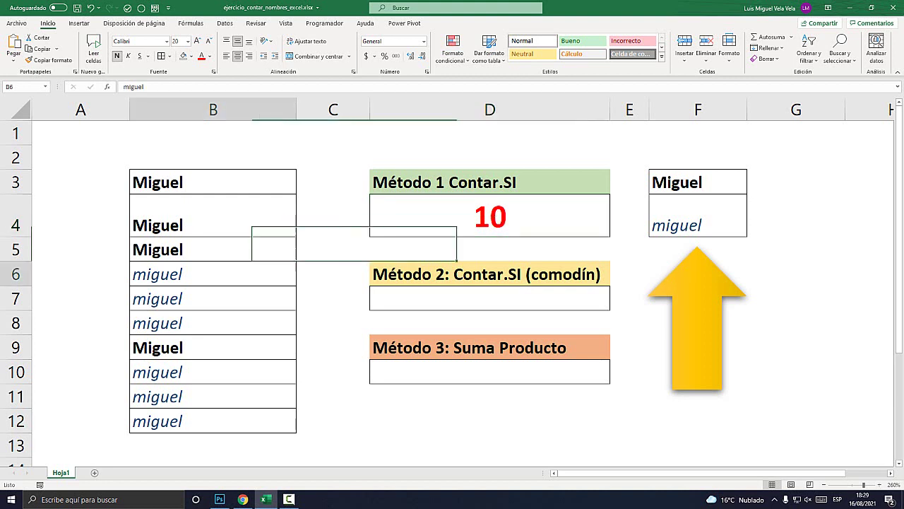
pyautogui.doubleClick(133, 274)
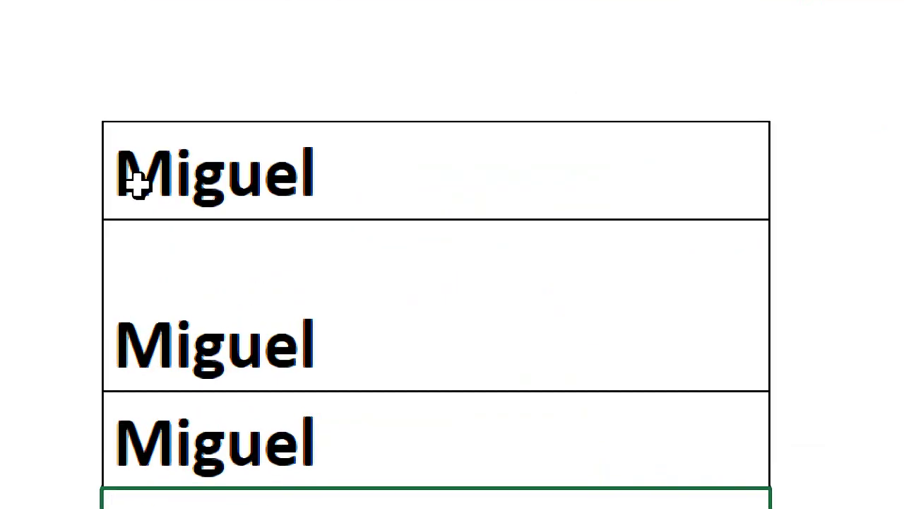
pyautogui.write('L')
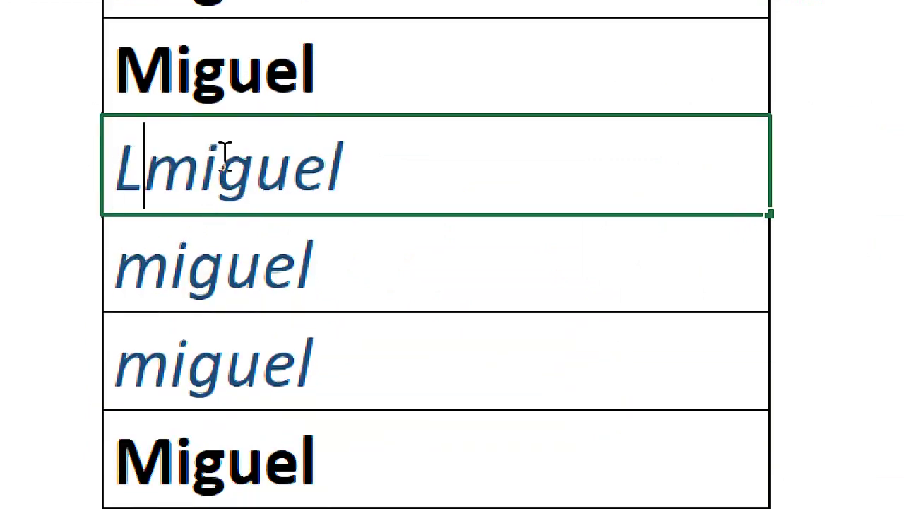
pyautogui.write('uis')
pyautogui.press('Return')
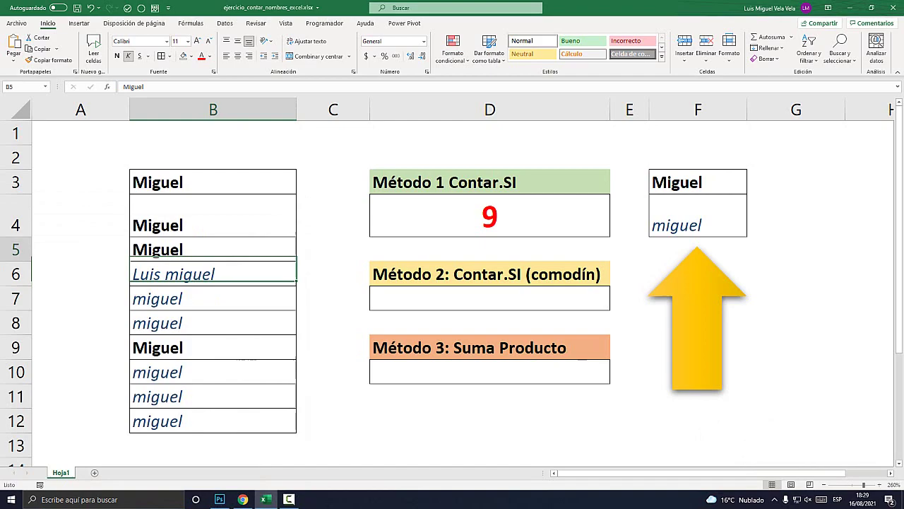
# Step: Change B5 to 'Miguel Angel', dropping the Método 1 count to 8
pyautogui.doubleClick(215, 248)
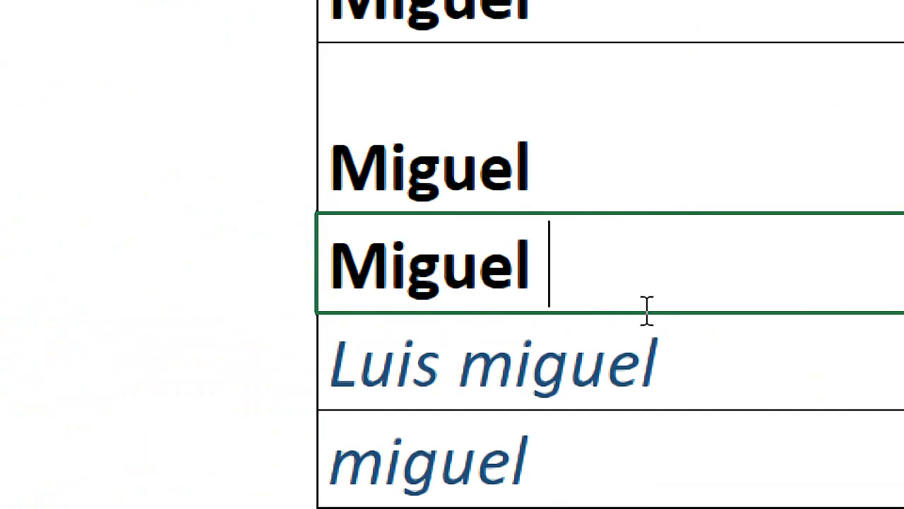
pyautogui.write('A')
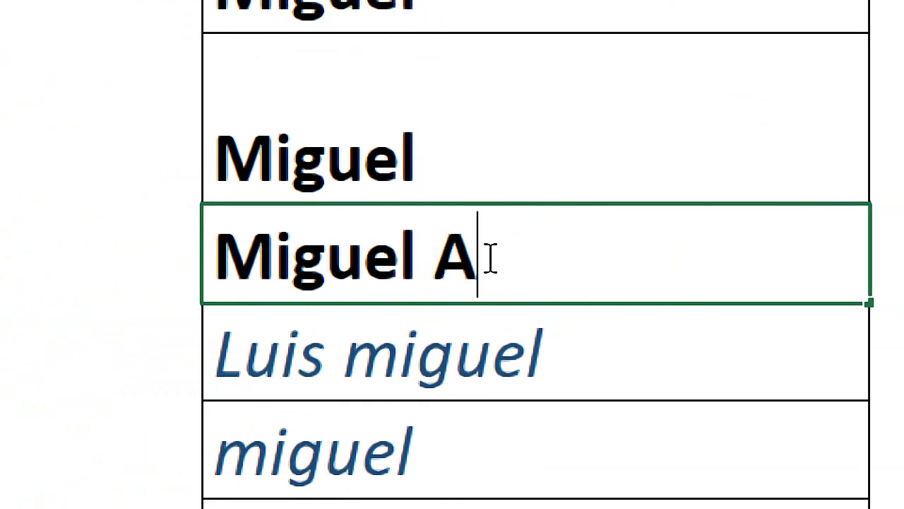
pyautogui.write('ngel')
pyautogui.press('Return')
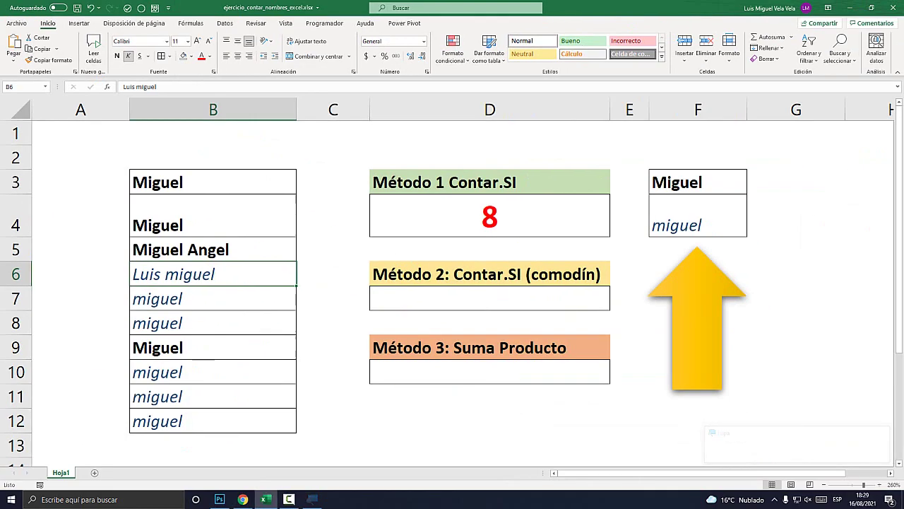
pyautogui.click(346, 283)
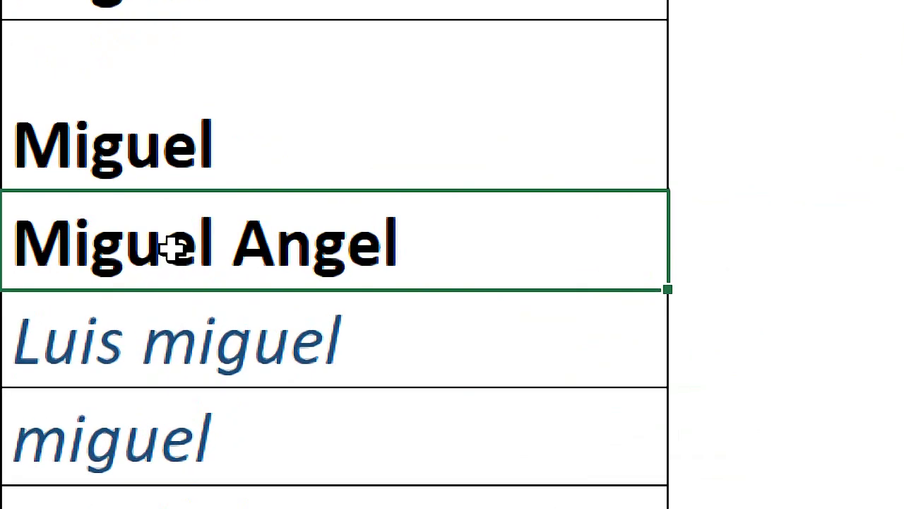
pyautogui.click(178, 275)
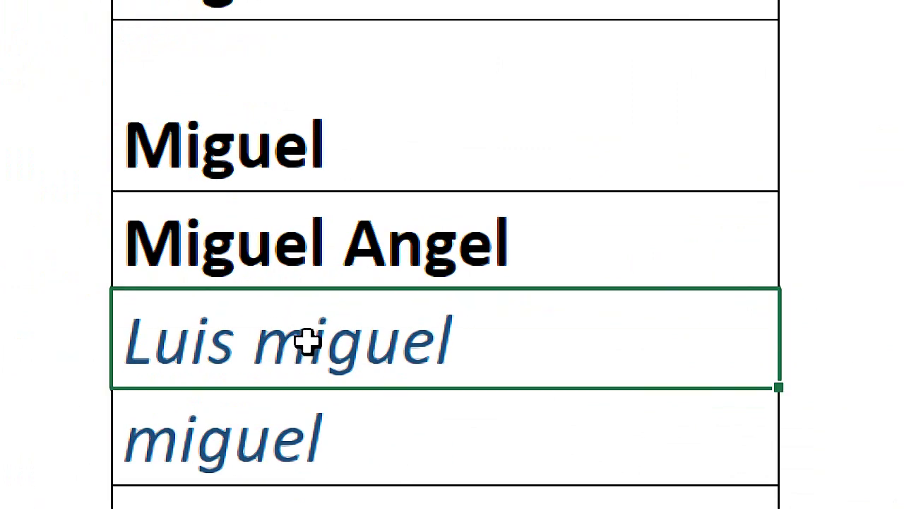
pyautogui.click(318, 254)
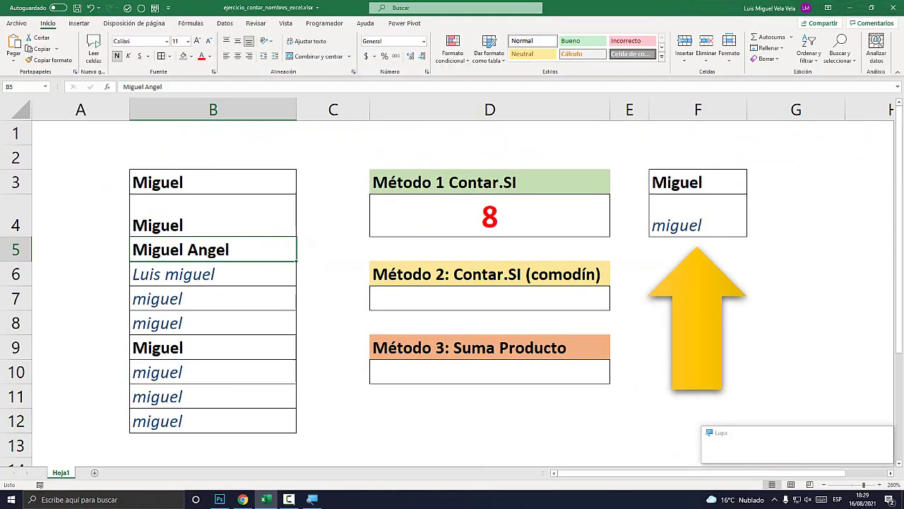
pyautogui.click(490, 298)
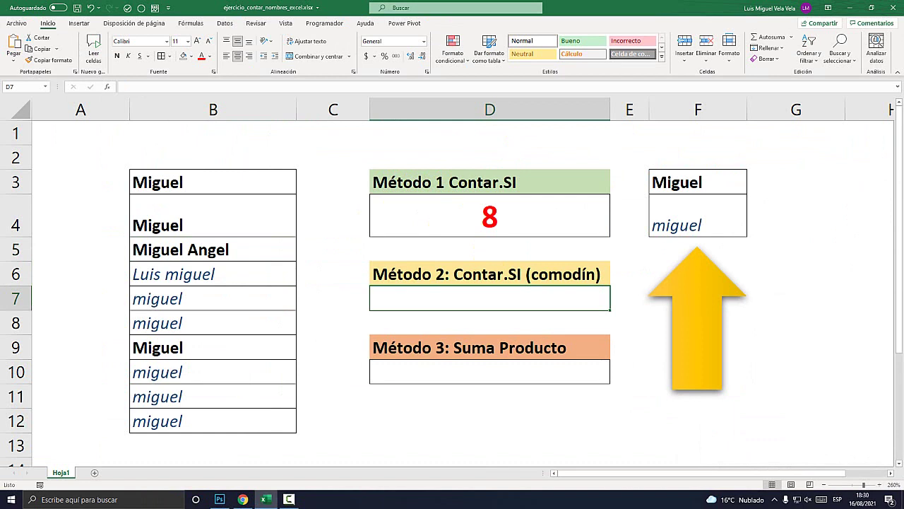
# Step: Enter the patterns *Miguel in D13 and Miguel* in D14
pyautogui.scroll(-1, 452, 294)
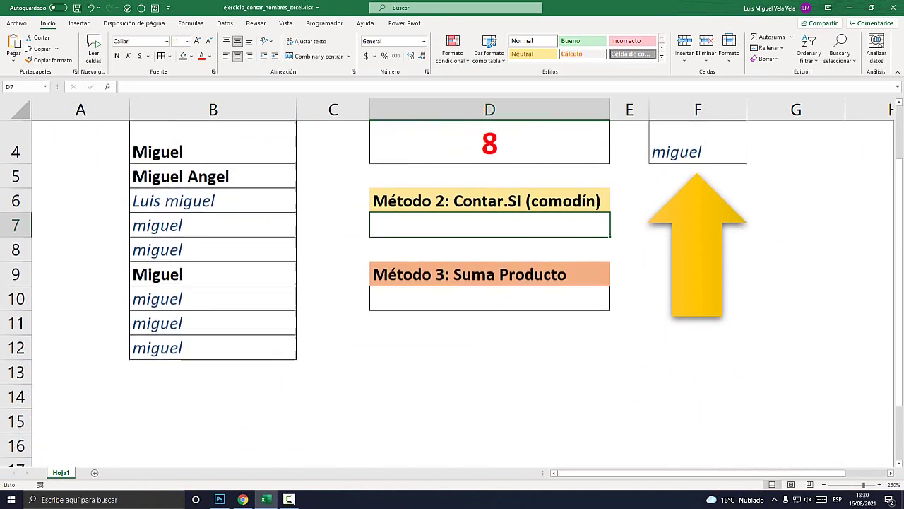
pyautogui.click(489, 371)
pyautogui.write('*')
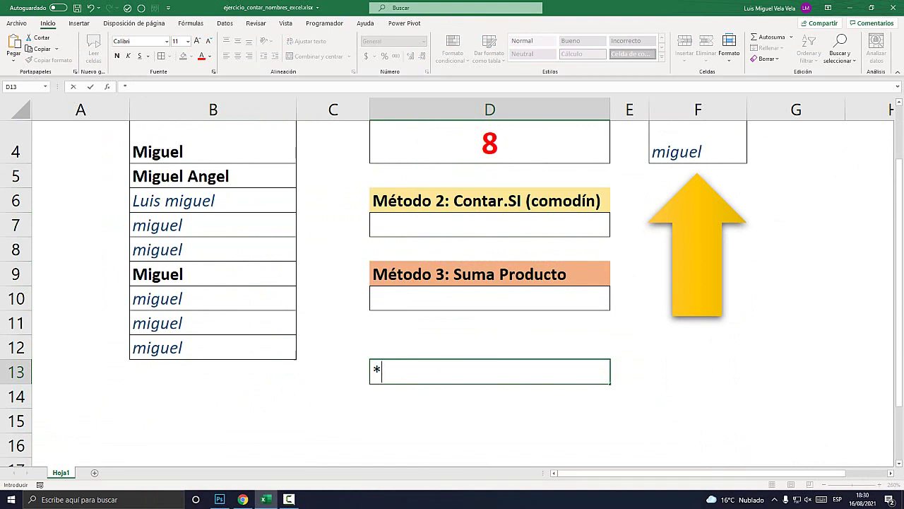
pyautogui.write('Miguel')
pyautogui.press('Return')
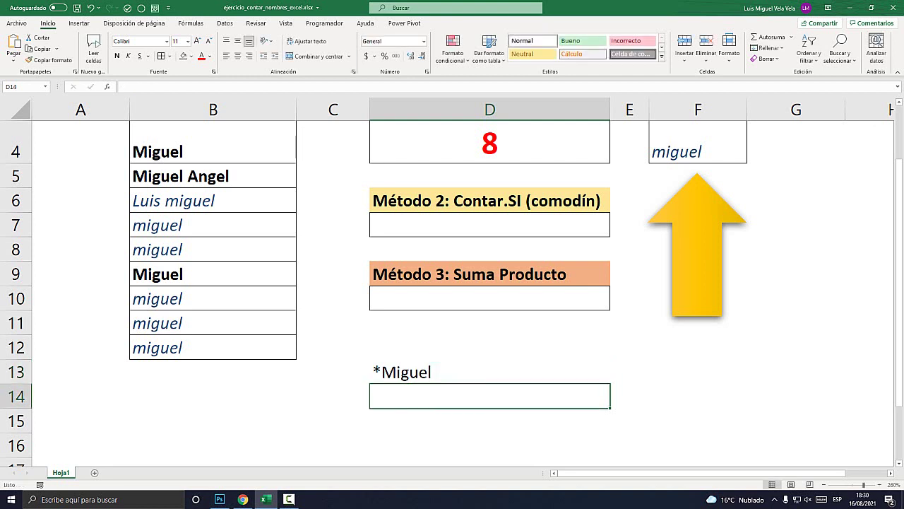
pyautogui.write('Miguel*')
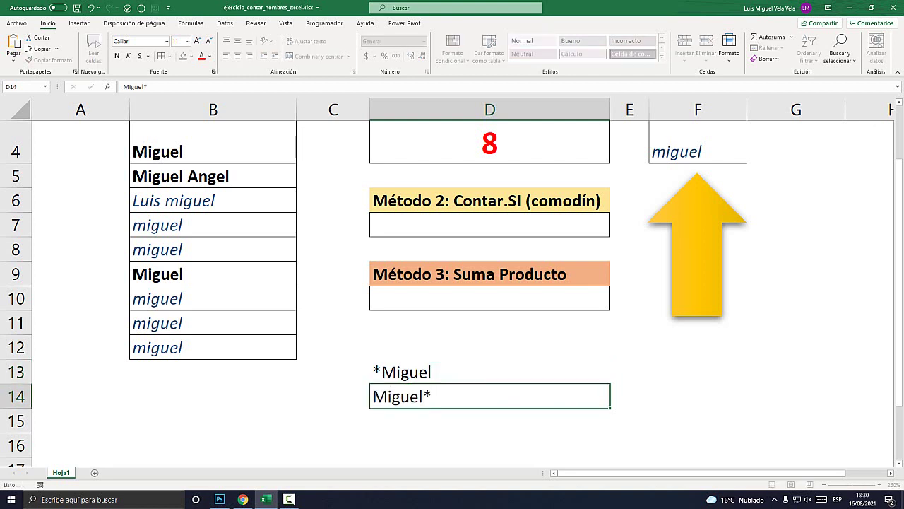
pyautogui.press('Return')
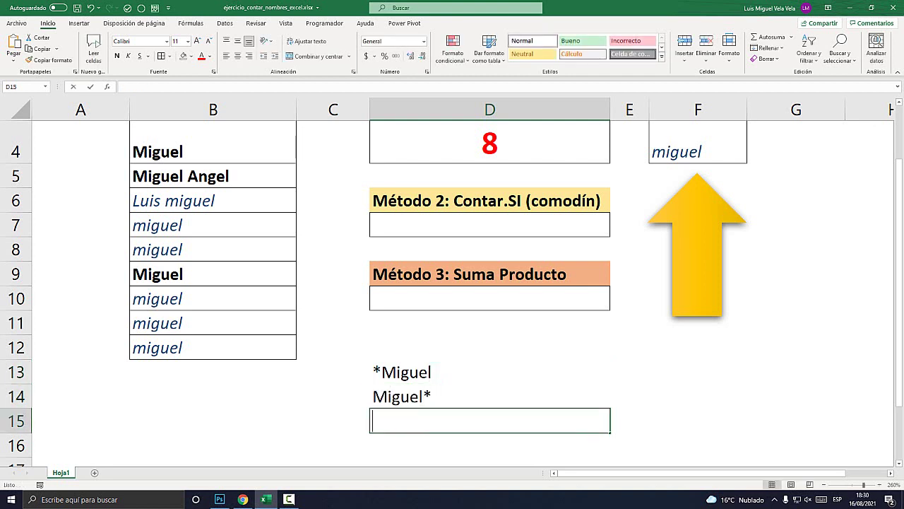
# Step: Enter *Miguel* in D15, correcting it to a capital M
pyautogui.write('*')
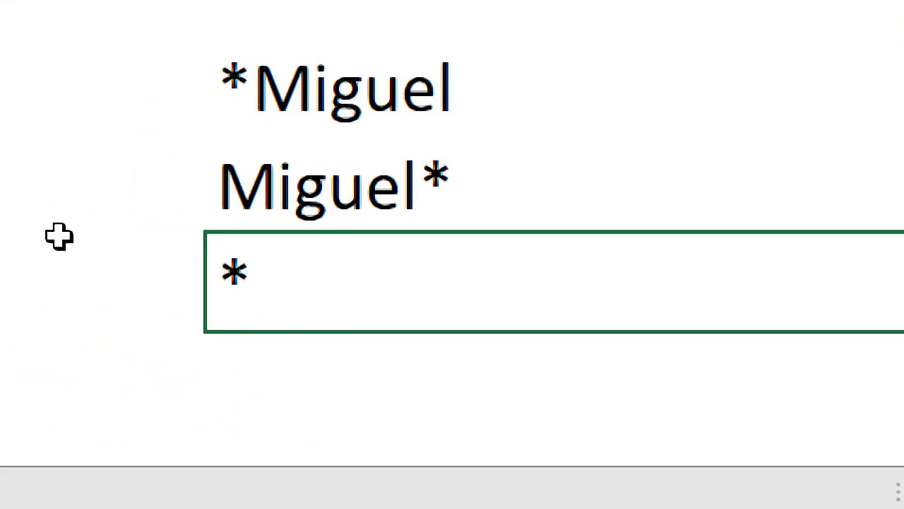
pyautogui.write('mi')
pyautogui.write('guel')
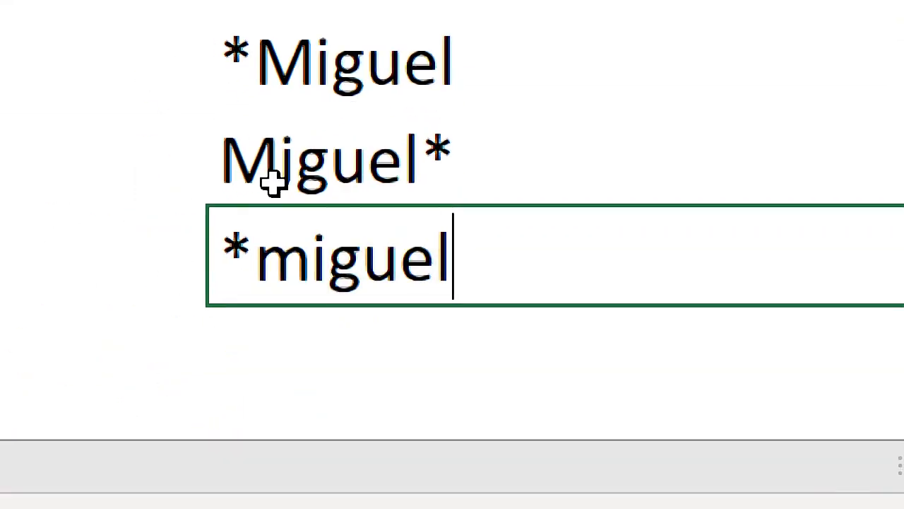
pyautogui.click(312, 256)
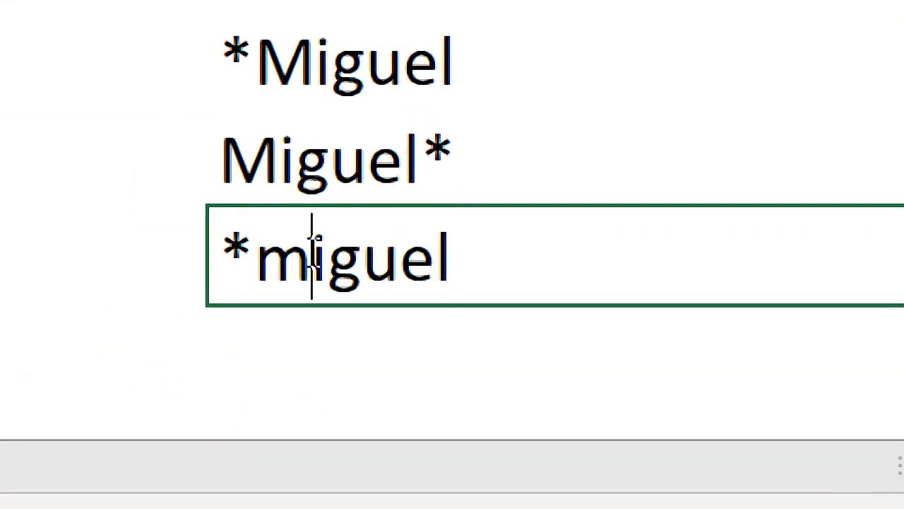
pyautogui.press('BackSpace')
pyautogui.write('M')
pyautogui.click(673, 247)
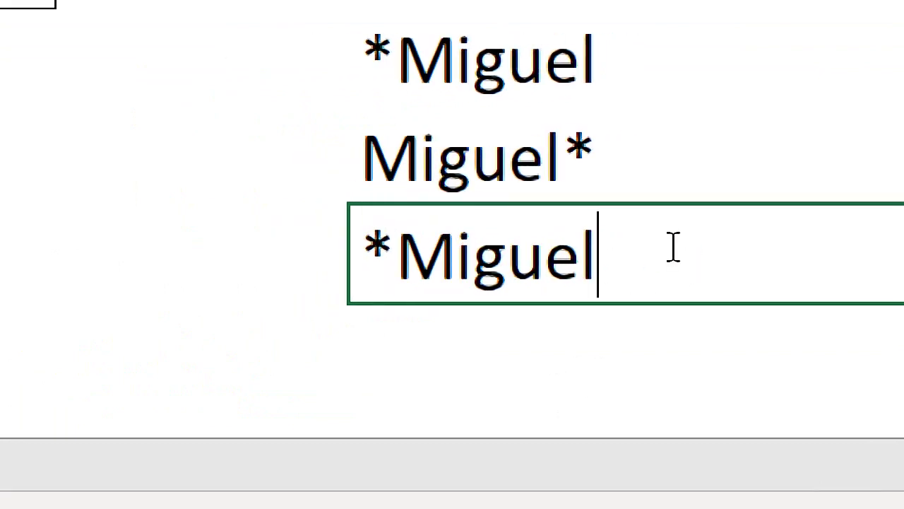
pyautogui.write('*')
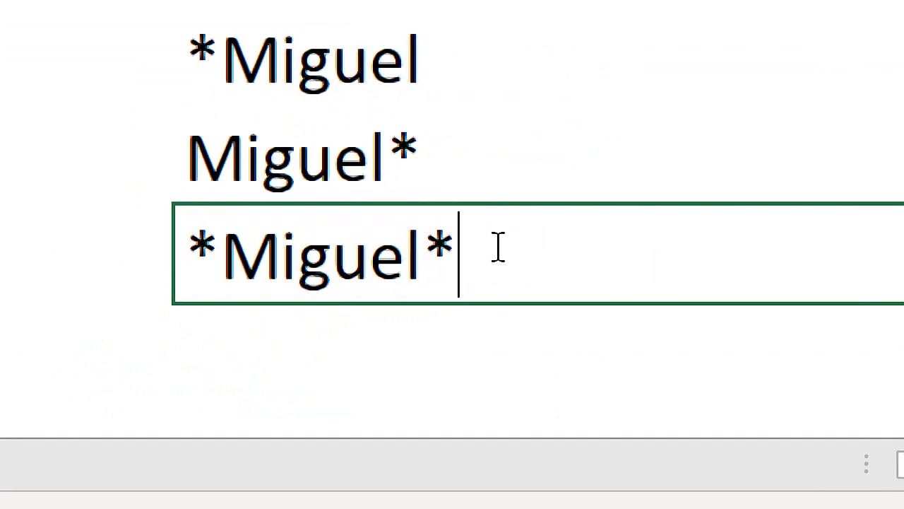
pyautogui.press('Return')
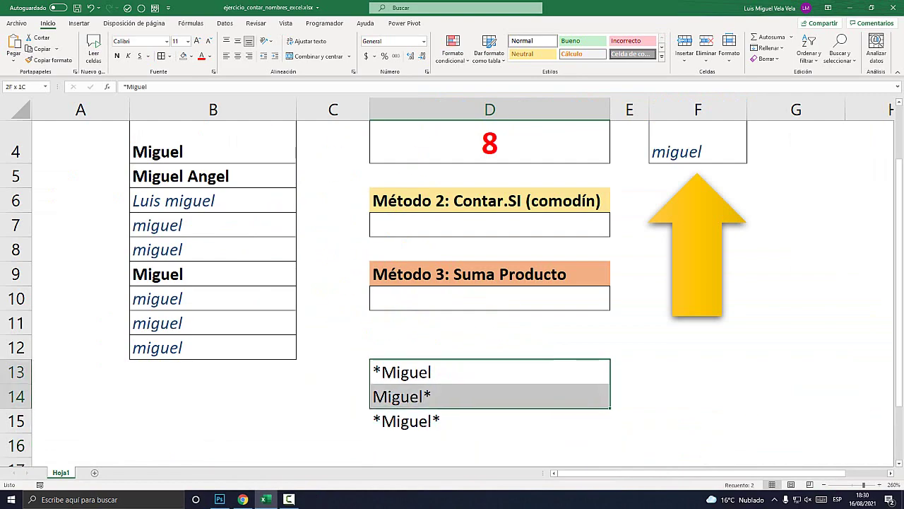
pyautogui.moveTo(490, 372); pyautogui.dragTo(490, 420)
pyautogui.click(490, 372)
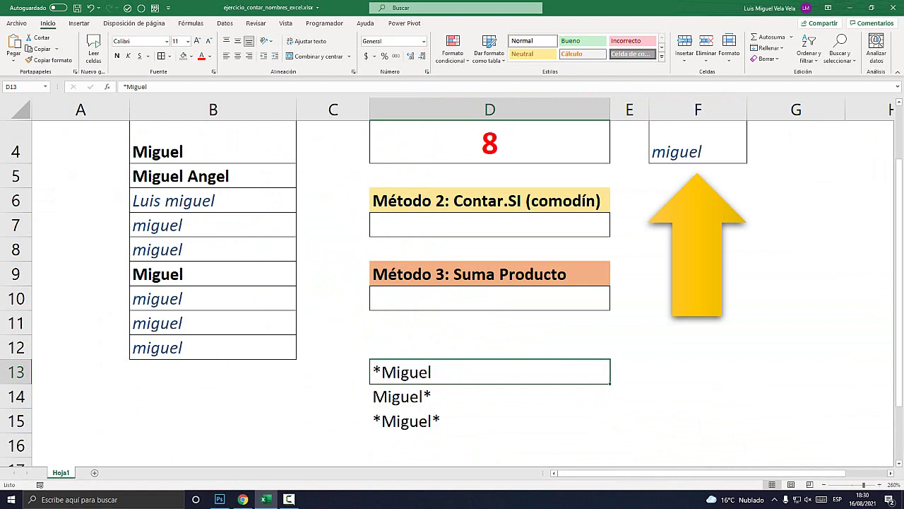
# Step: Add notes to D13 and D14: '(Que la palabra termine en Miguel)' and '(Que la palabra inicie con Miguel)'
pyautogui.press('F2')
pyautogui.write('(')
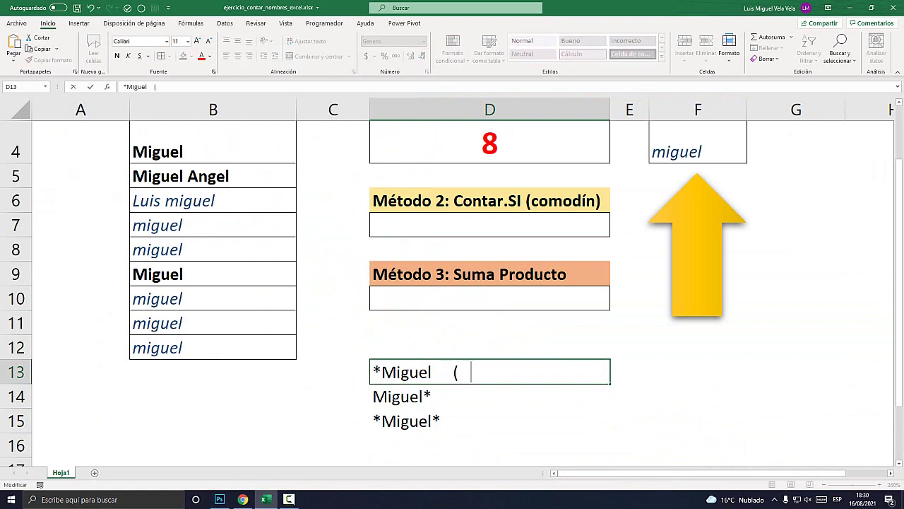
pyautogui.write('Que la palabra termin')
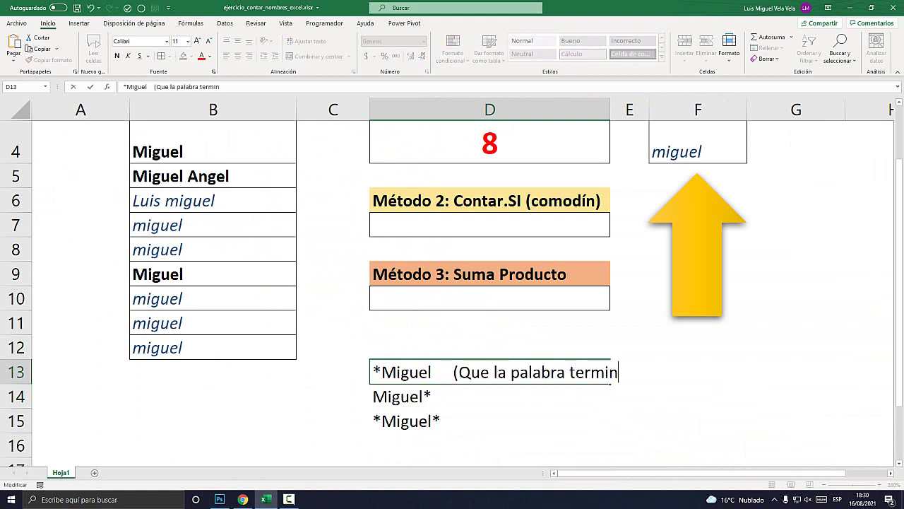
pyautogui.write('e en Migu')
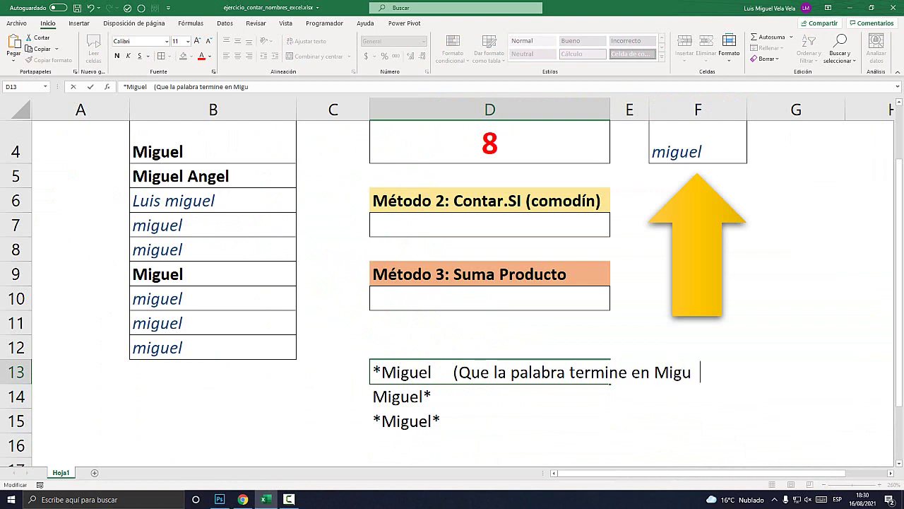
pyautogui.write('el')
pyautogui.press('Return')
pyautogui.click(489, 371)
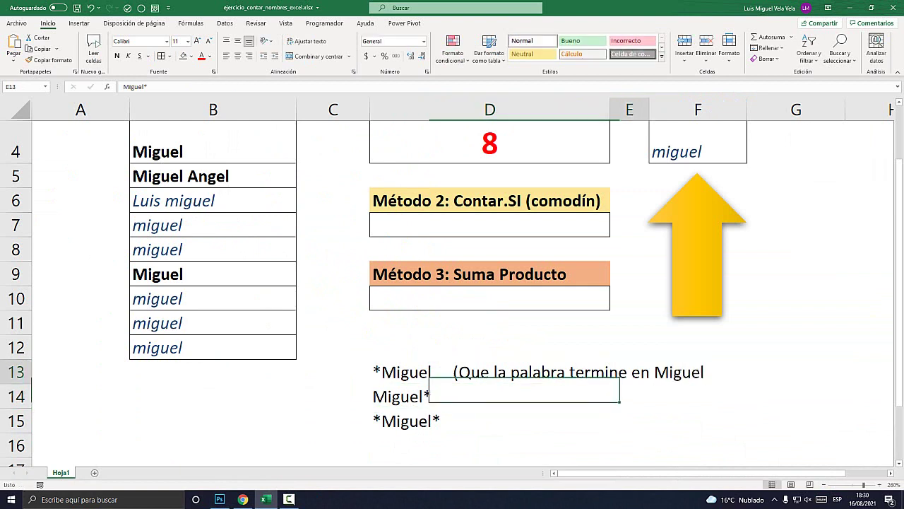
pyautogui.press('F2')
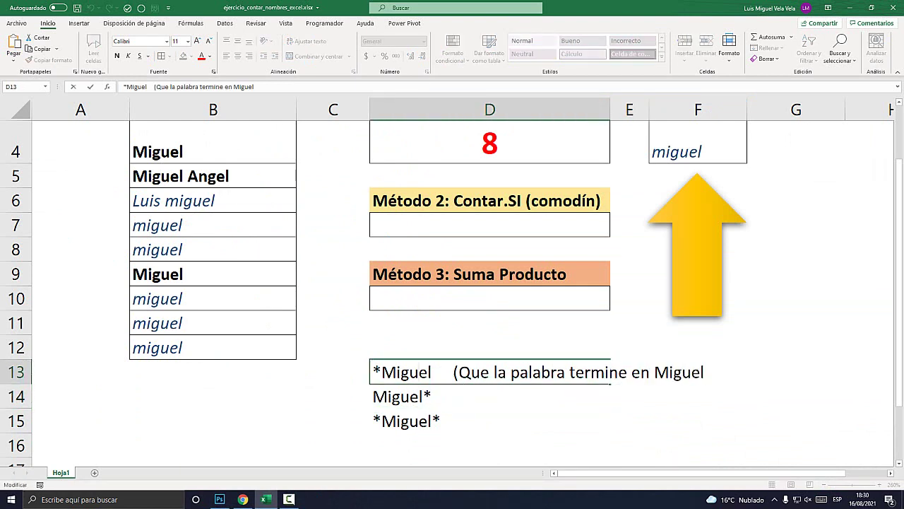
pyautogui.write(')')
pyautogui.press('Return')
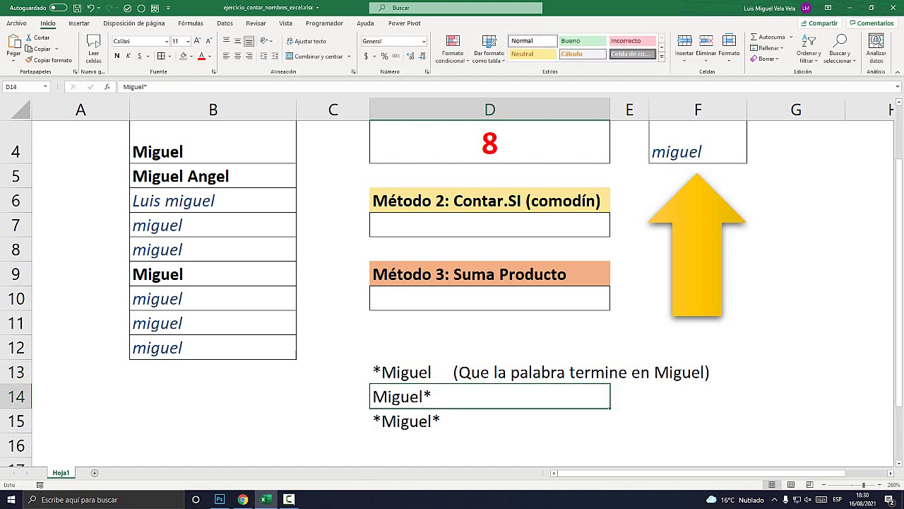
pyautogui.press('F2')
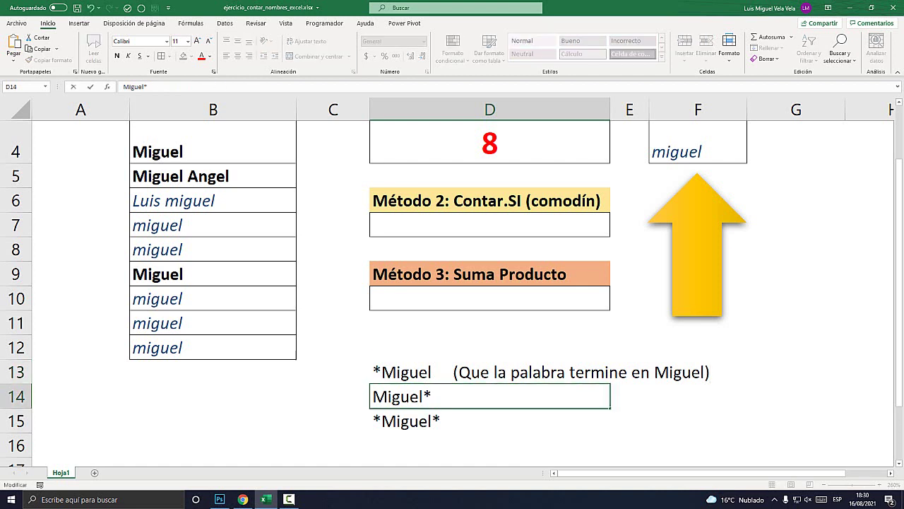
pyautogui.write('(Que la pa ')
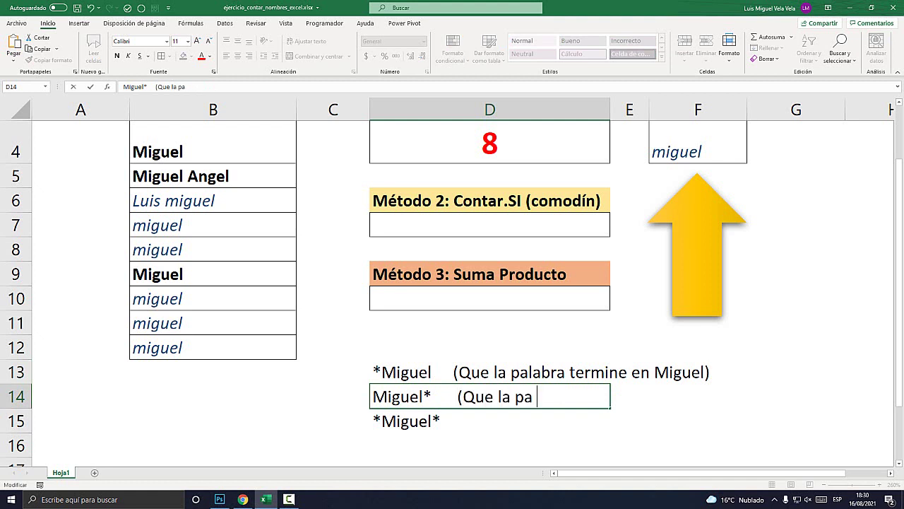
pyautogui.write('labrainicie co')
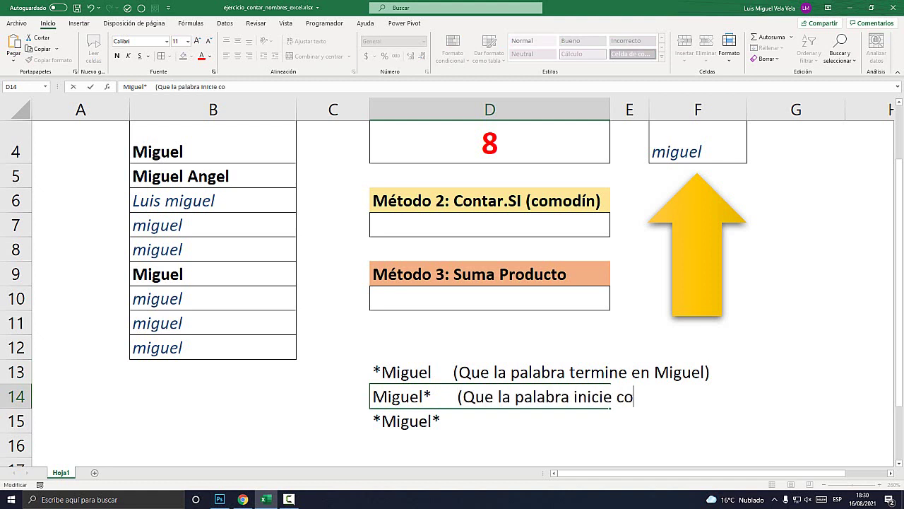
pyautogui.write('n Miguel)')
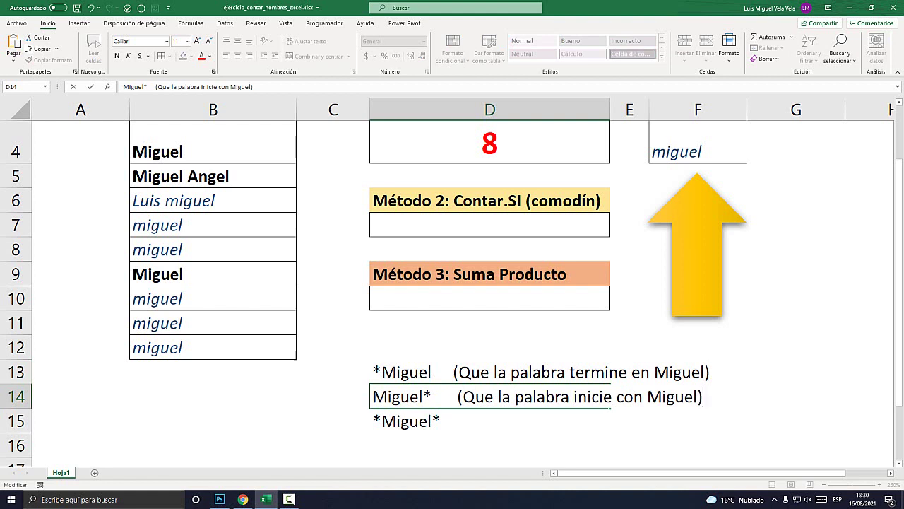
pyautogui.press('Return')
# Step: Add the note '(Que la palabra inicio o termine con Miguel)' to D15
pyautogui.press('F2')
pyautogui.press('Home')
pyautogui.press('Right')
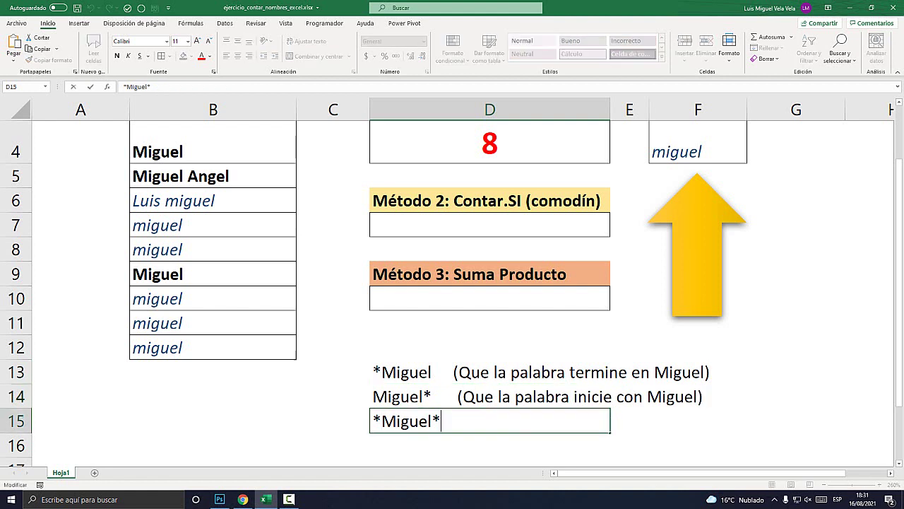
pyautogui.write('Quy')
pyautogui.write('e')
pyautogui.press('BackSpace')
pyautogui.press('BackSpace')
pyautogui.write('e la palabr')
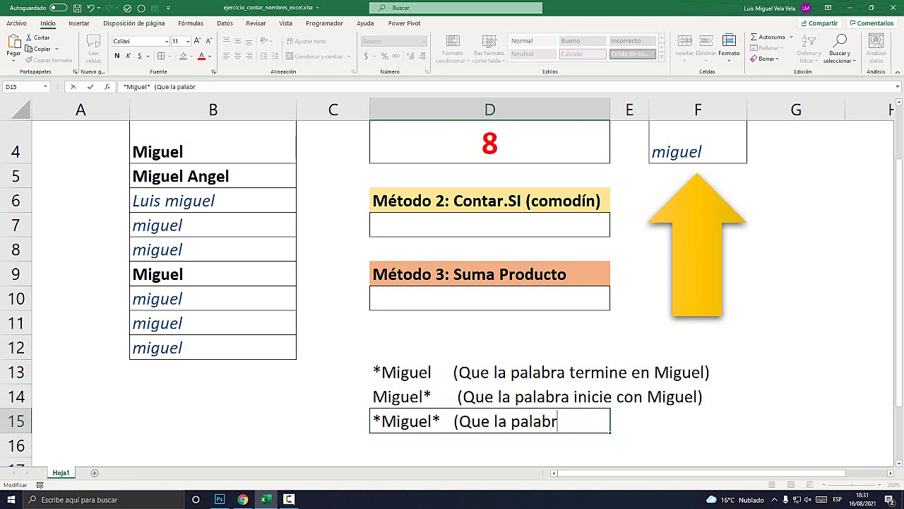
pyautogui.write('a inicio o termine')
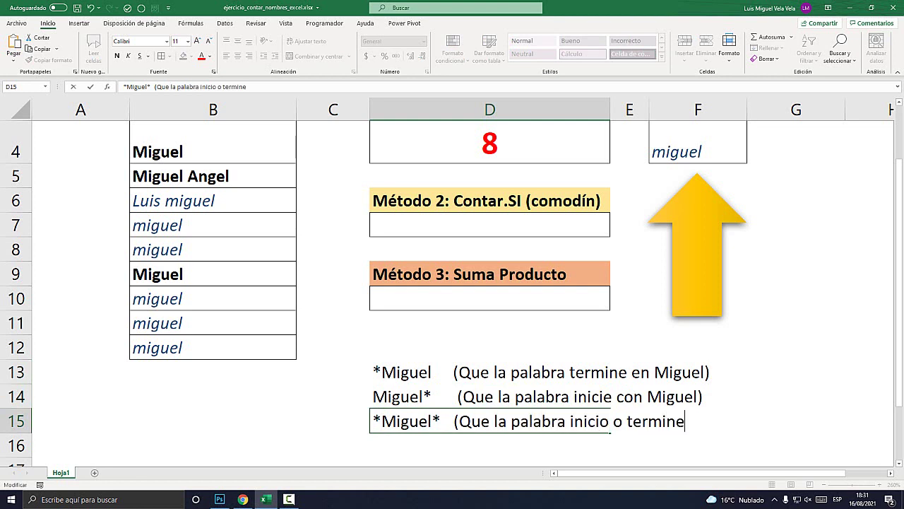
pyautogui.write(' con migu')
pyautogui.press('BackSpace')
pyautogui.press('BackSpace')
pyautogui.press('BackSpace')
pyautogui.press('BackSpace')
pyautogui.write('MI')
pyautogui.write('GUEL')
pyautogui.press('BackSpace')
pyautogui.press('BackSpace')
pyautogui.press('BackSpace')
pyautogui.press('BackSpace')
pyautogui.write('iguel)')
pyautogui.press('BackSpace')
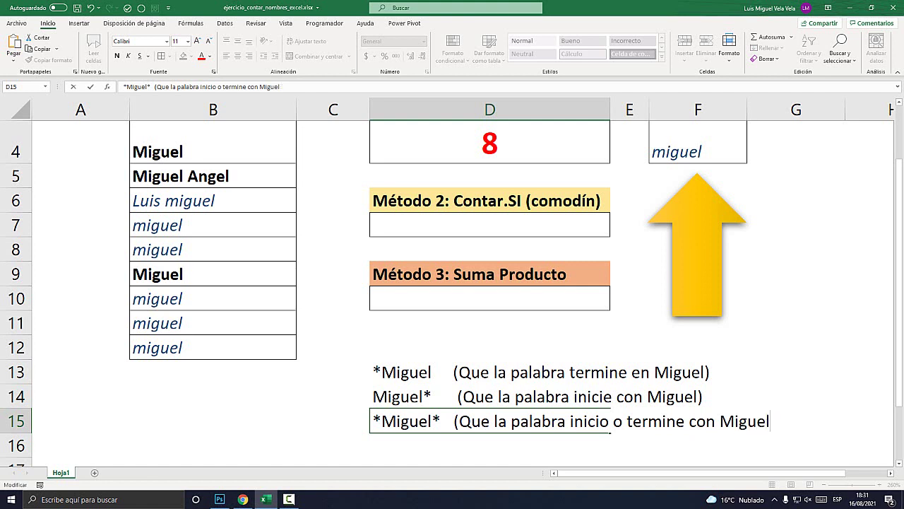
pyautogui.write(')')
pyautogui.press('Return')
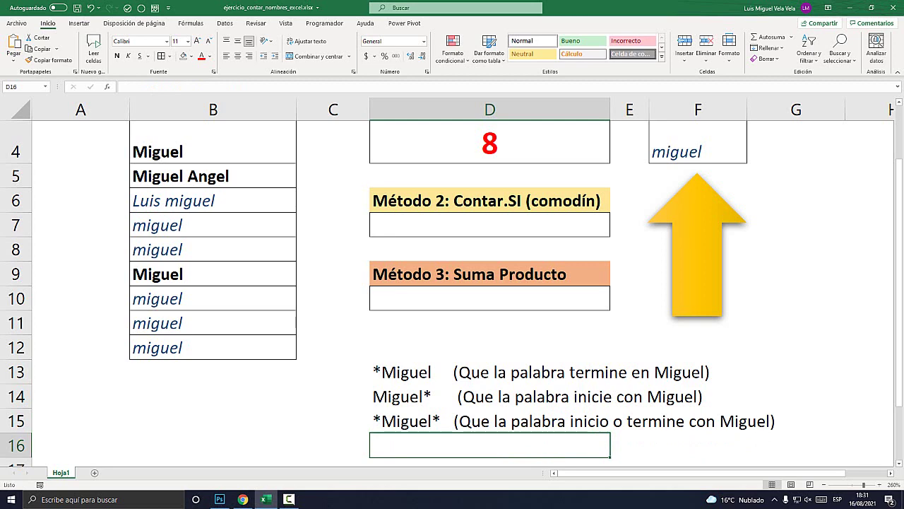
# Step: Review the Miguel Angel entry in B5 and the Método 1 formula in D4
pyautogui.scroll(3, 452, 283)
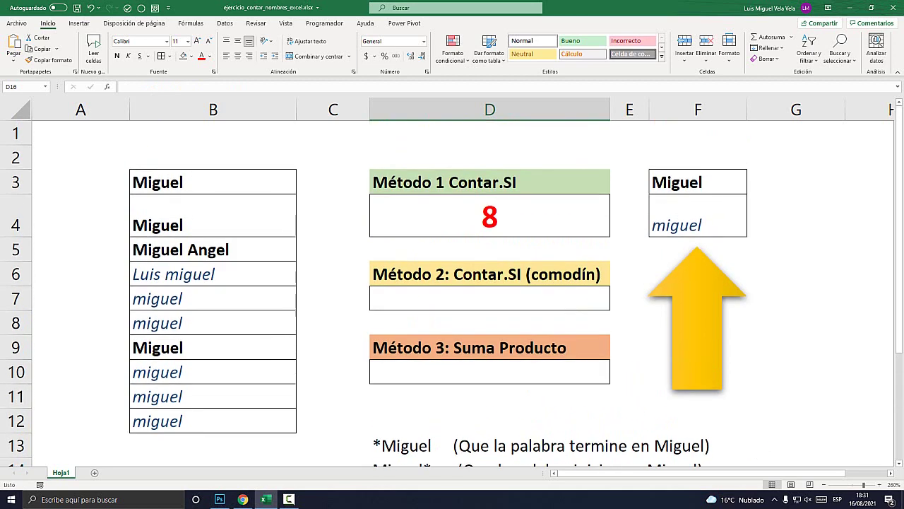
pyautogui.doubleClick(160, 249)
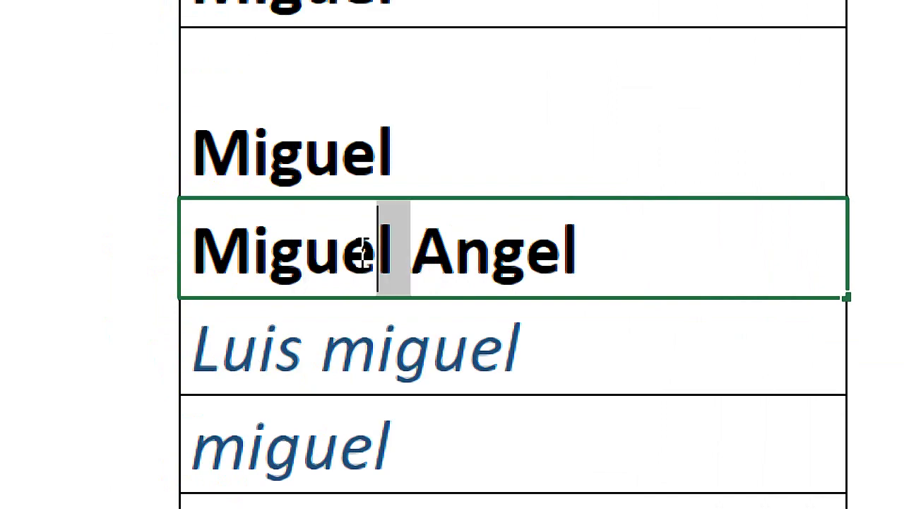
pyautogui.moveTo(415, 252); pyautogui.dragTo(194, 253)
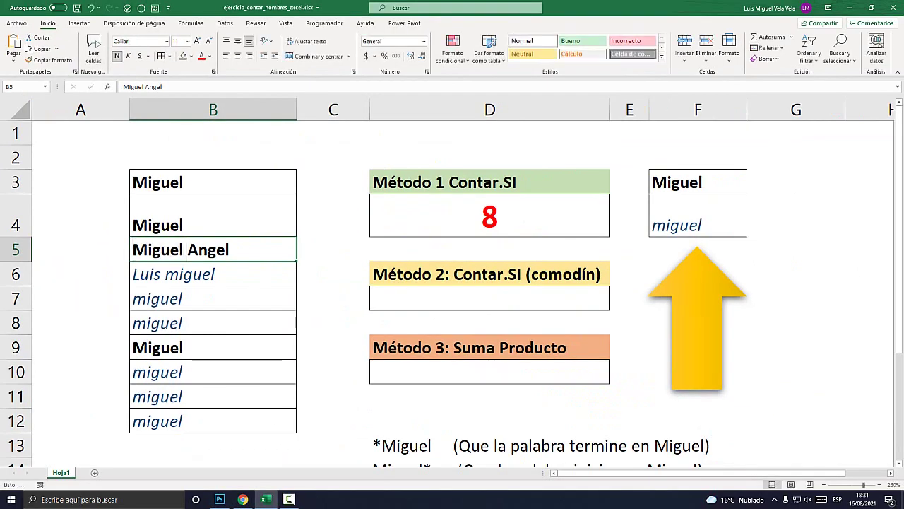
pyautogui.click(489, 298)
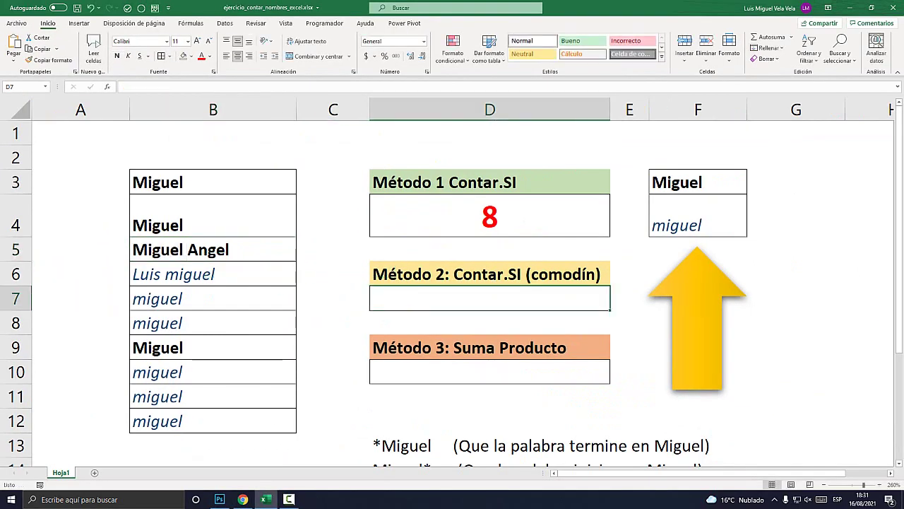
pyautogui.click(490, 215)
pyautogui.press('F2')
pyautogui.press('Escape')
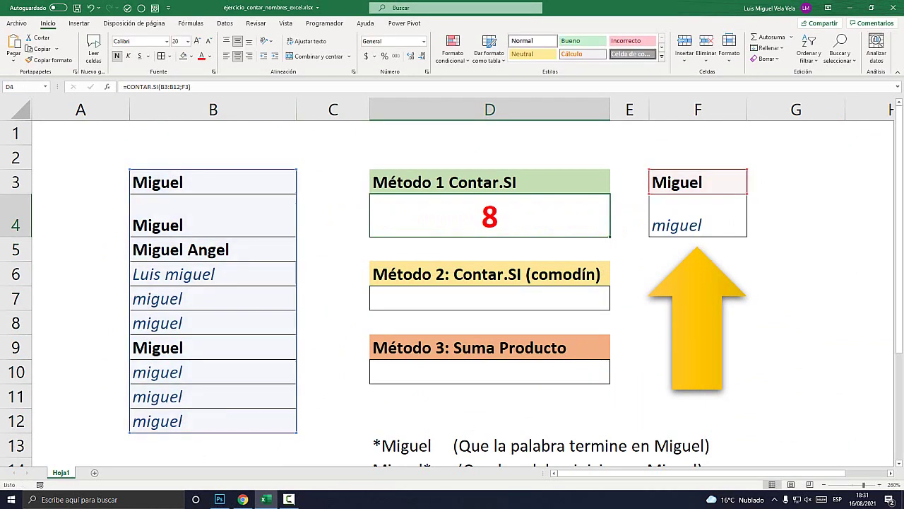
# Step: Enter =CONTAR.SI(B3:B12;"miguel") in D7, returning 8
pyautogui.click(490, 298)
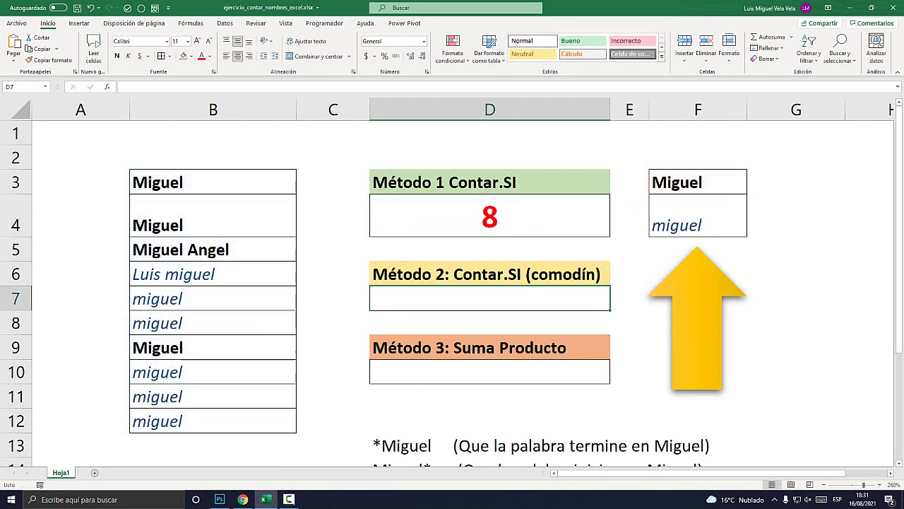
pyautogui.write('=contar.si')
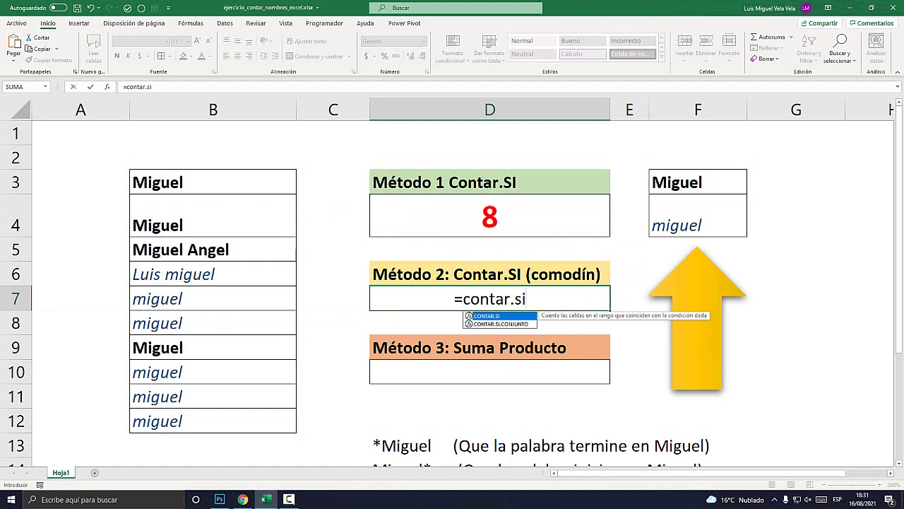
pyautogui.press('Tab')
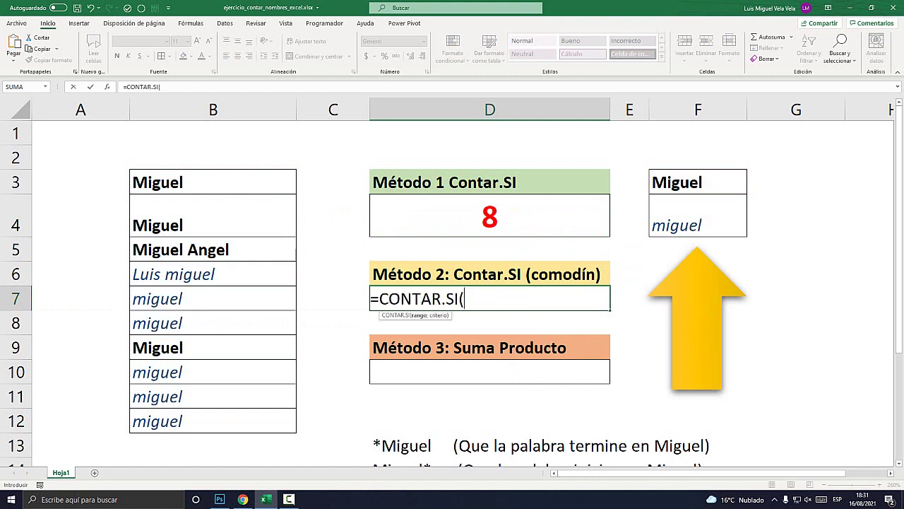
pyautogui.moveTo(283, 182); pyautogui.dragTo(296, 424)
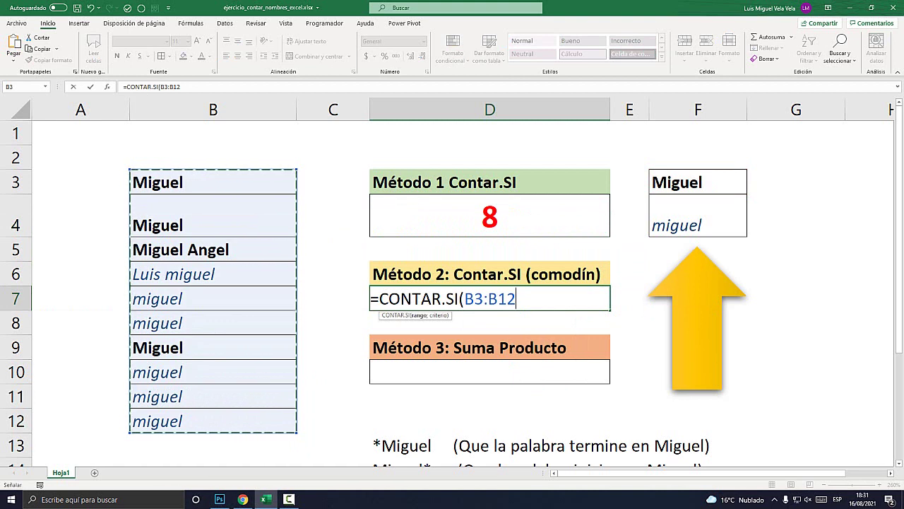
pyautogui.write(';')
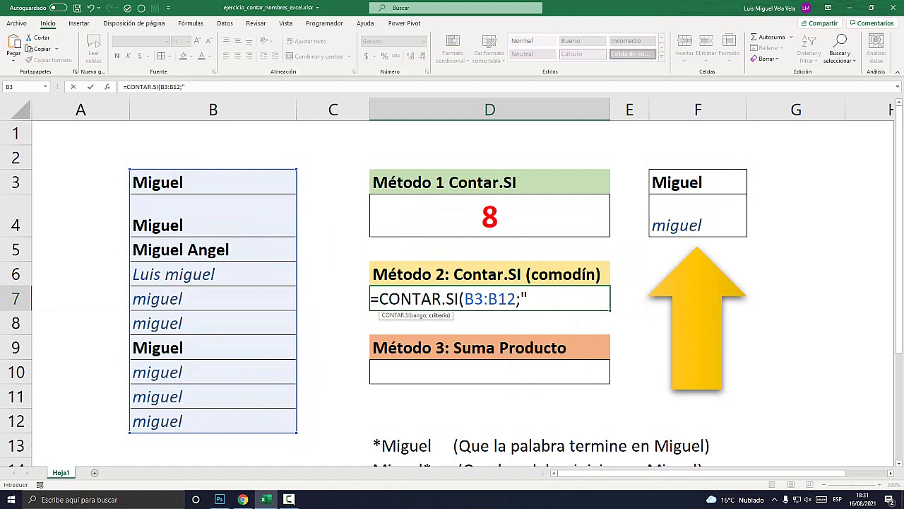
pyautogui.write('mig')
pyautogui.write('uel')
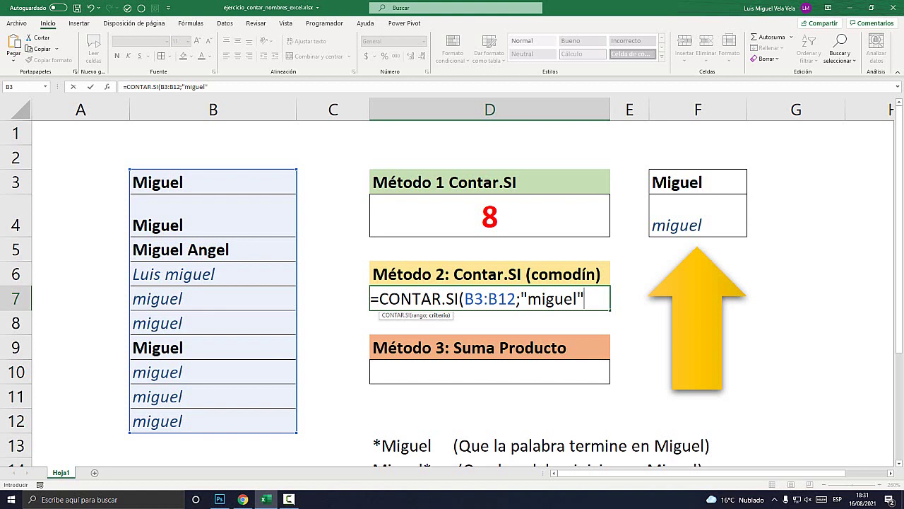
pyautogui.write(')')
pyautogui.press('Return')
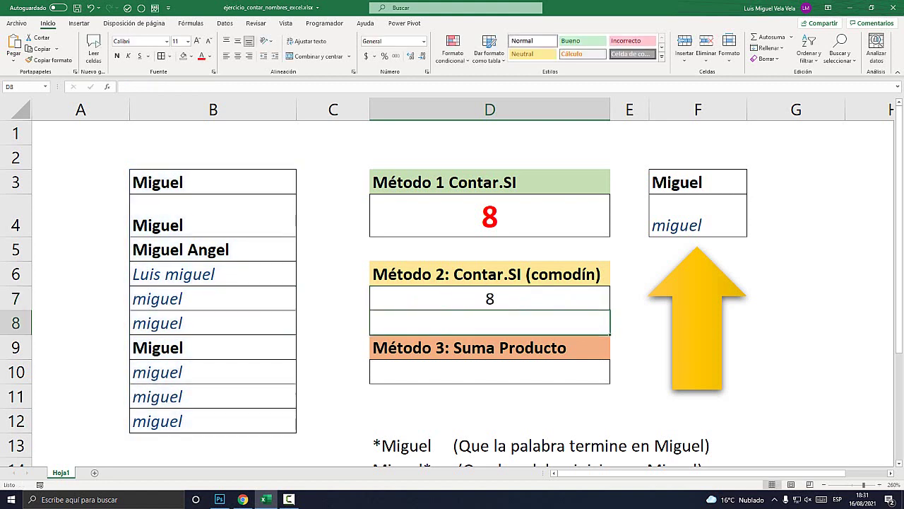
pyautogui.press('Up')
# Step: Format the D7 result red, bold and in a larger font
pyautogui.click(202, 56)
pyautogui.click(117, 56)
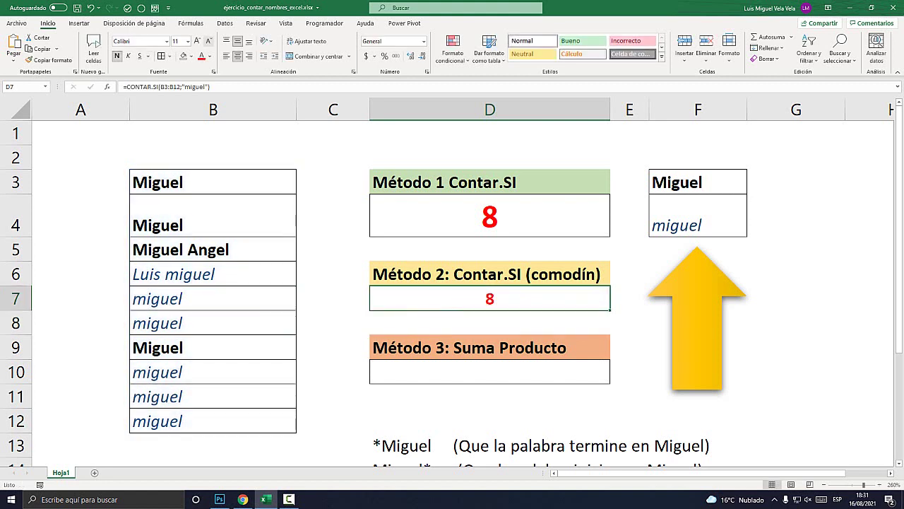
pyautogui.click(197, 40)
pyautogui.doubleClick(511, 311)
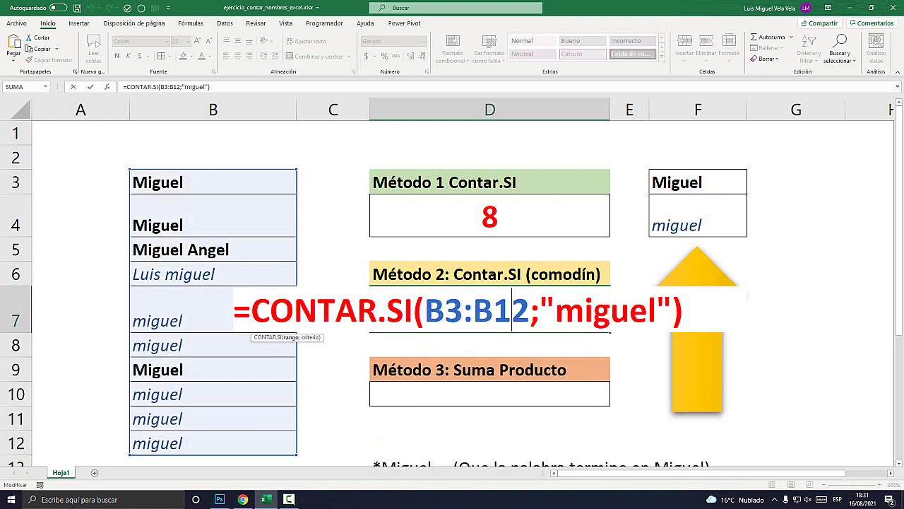
pyautogui.press('Return')
# Step: Compare with D4's formula, then change D7's criterion to "*miguel" so it counts 9
pyautogui.click(489, 216)
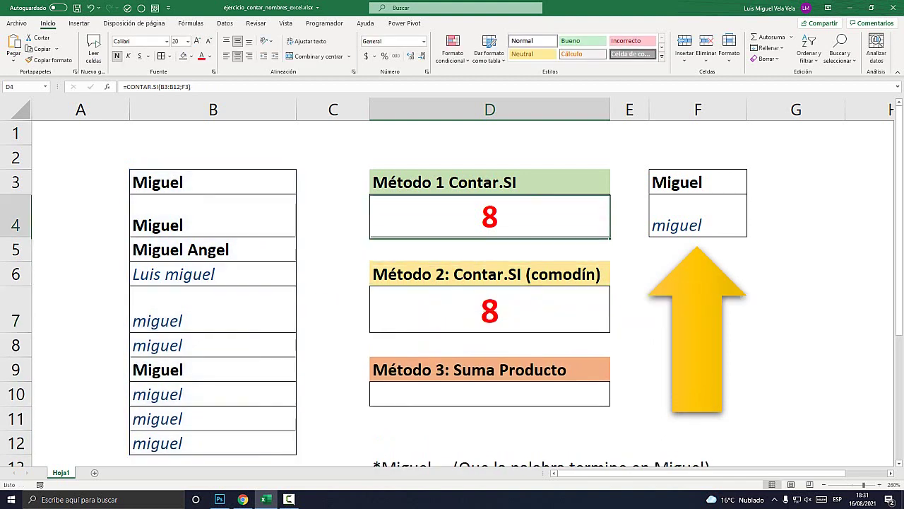
pyautogui.doubleClick(506, 216)
pyautogui.doubleClick(590, 215)
pyautogui.press('Escape')
pyautogui.click(490, 311)
pyautogui.doubleClick(493, 311)
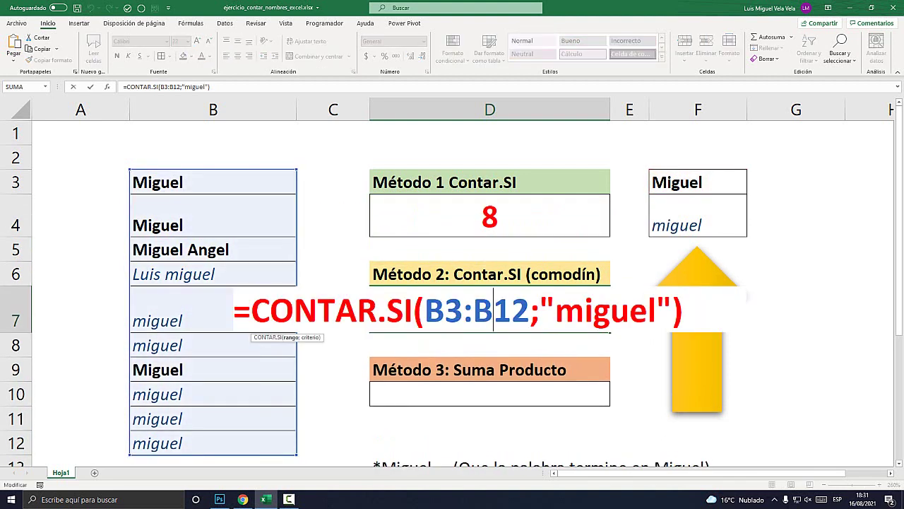
pyautogui.click(556, 311)
pyautogui.write('*')
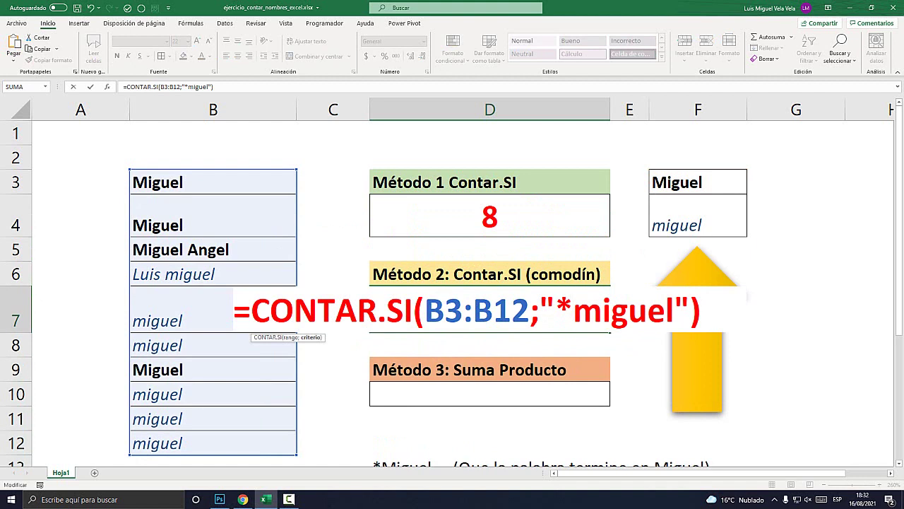
pyautogui.hotkey('shift', 'Right')
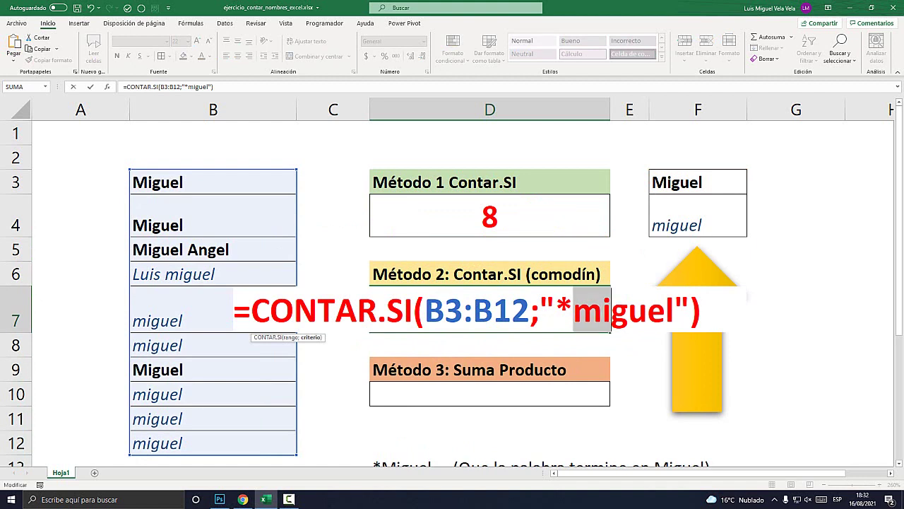
pyautogui.hotkey('shift', 'Right')
pyautogui.hotkey('shift', 'Right')
pyautogui.hotkey('shift', 'Right')
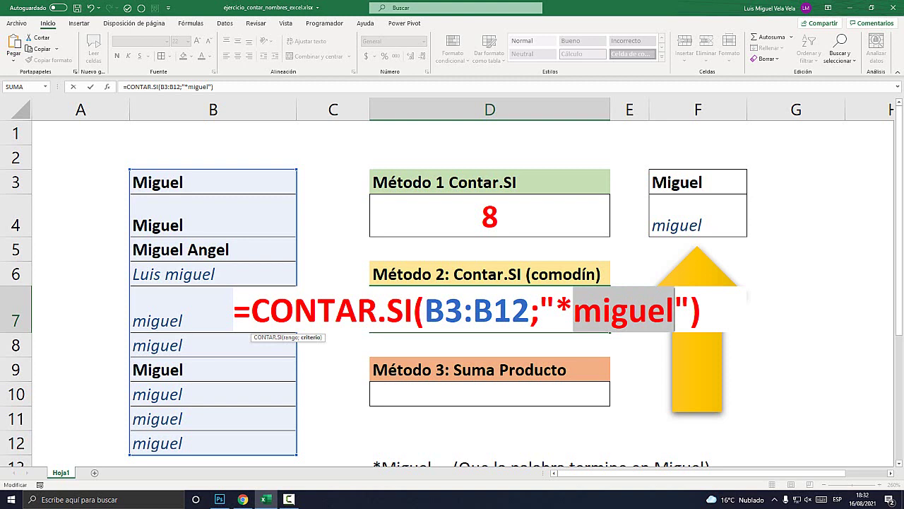
pyautogui.press('Return')
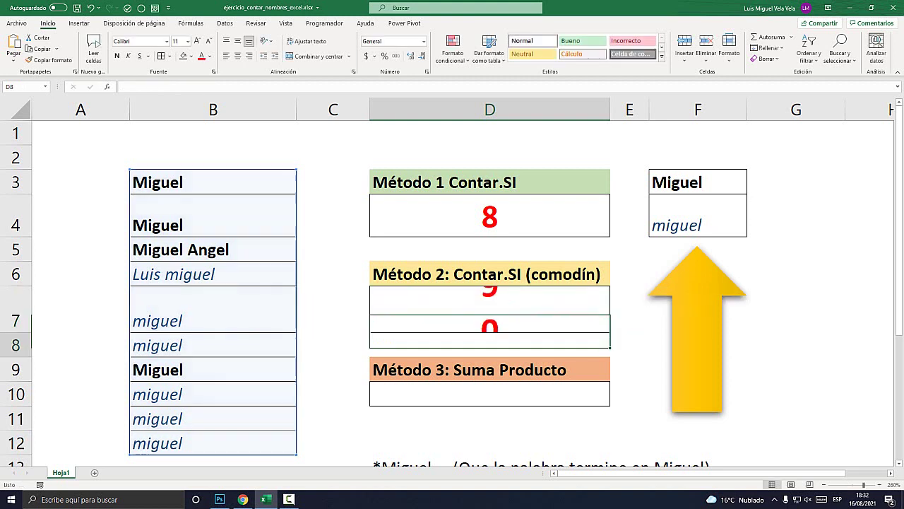
# Step: Rewrite B6 from 'Luis miguel' to 'miguel Luis', dropping D7's wildcard count to 8
pyautogui.click(490, 308)
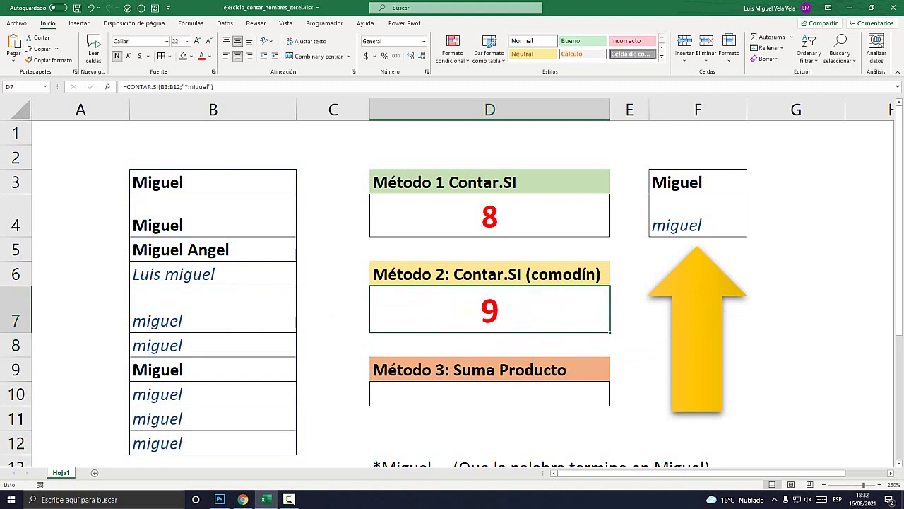
pyautogui.click(213, 273)
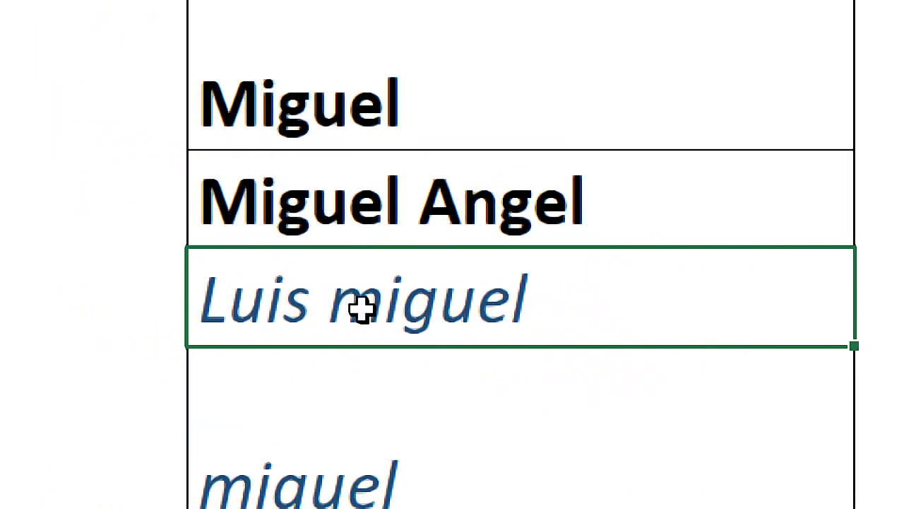
pyautogui.press('F2')
pyautogui.click(167, 275)
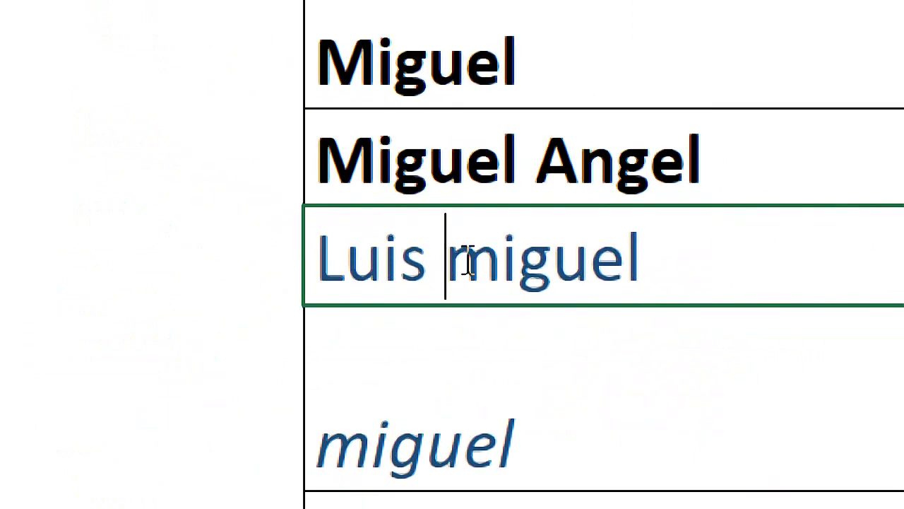
pyautogui.moveTo(448, 258); pyautogui.dragTo(667, 260)
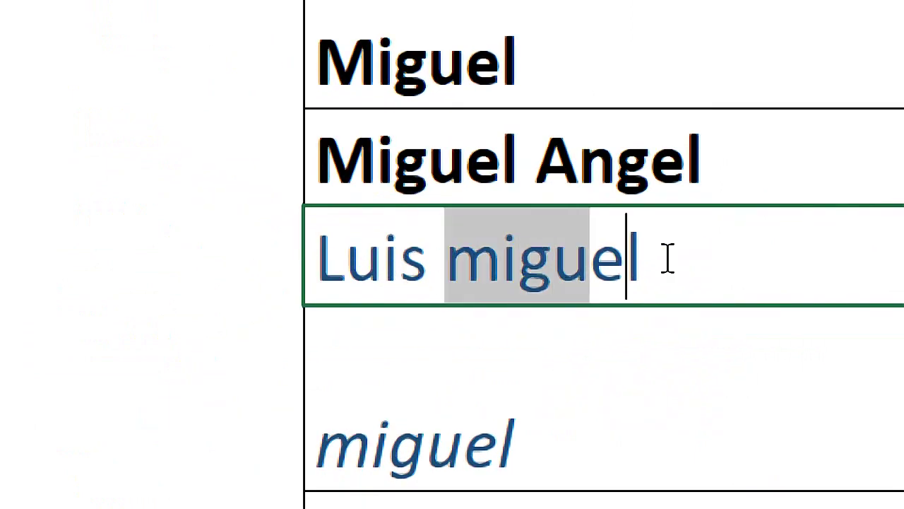
pyautogui.click(469, 261)
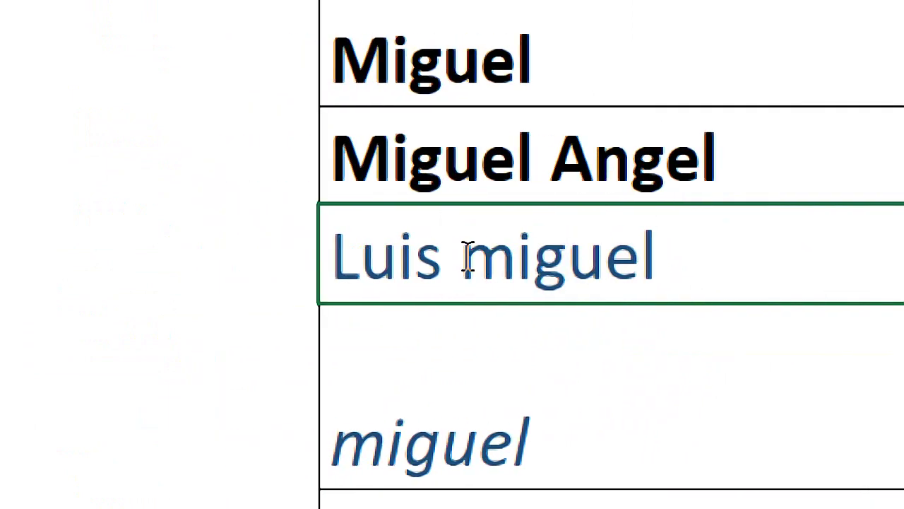
pyautogui.moveTo(469, 262); pyautogui.dragTo(292, 259)
pyautogui.press('Delete')
pyautogui.click(573, 244)
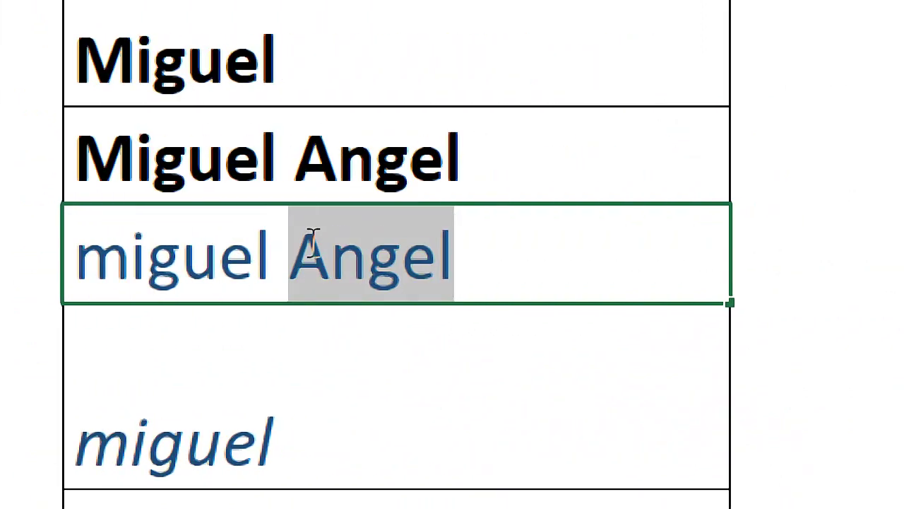
pyautogui.write('Luis')
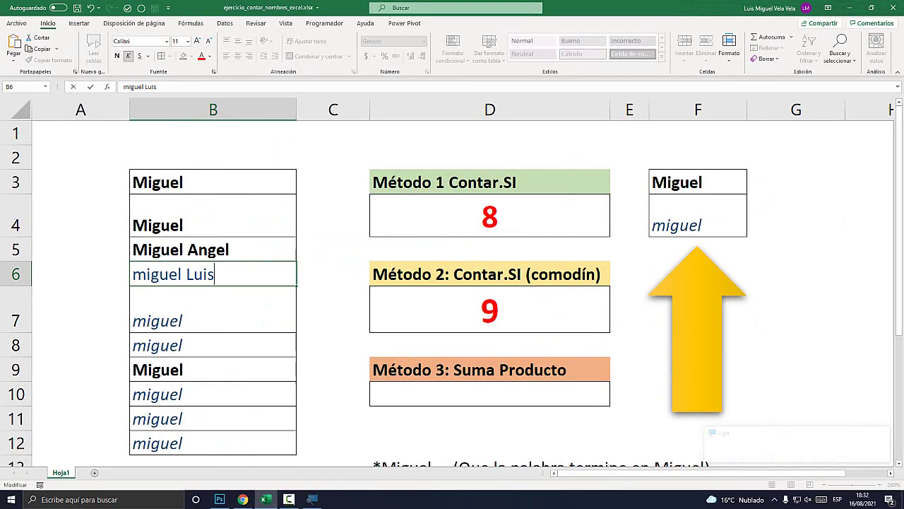
pyautogui.press('Return')
pyautogui.click(490, 308)
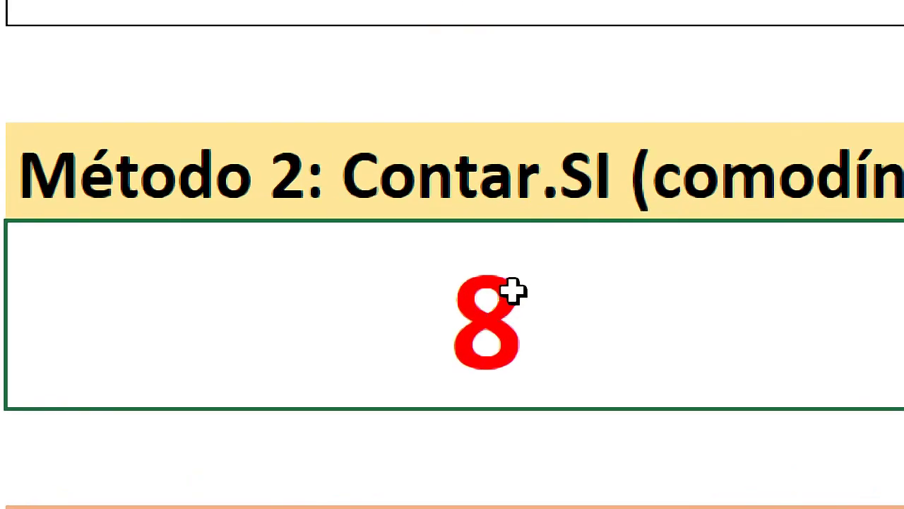
# Step: Move the asterisk in D7's criterion to make it "miguel*", counting names starting with miguel (10)
pyautogui.doubleClick(497, 304)
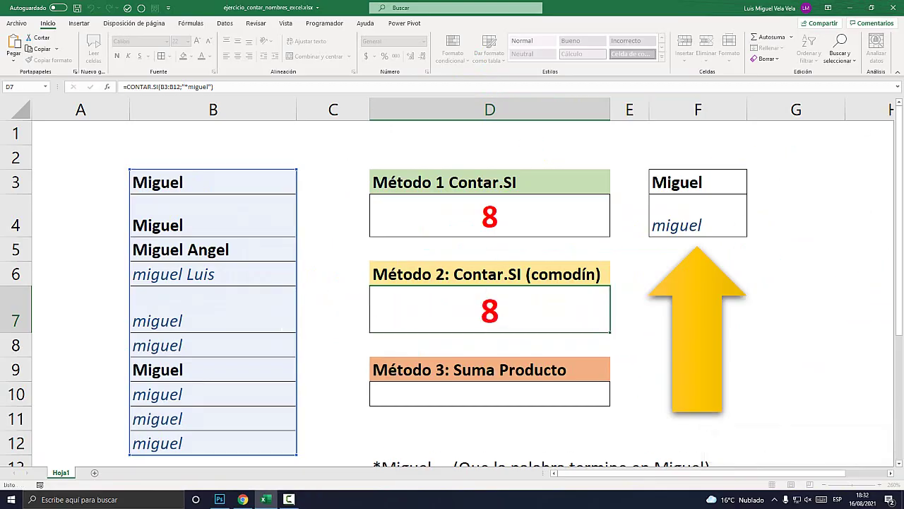
pyautogui.doubleClick(180, 274)
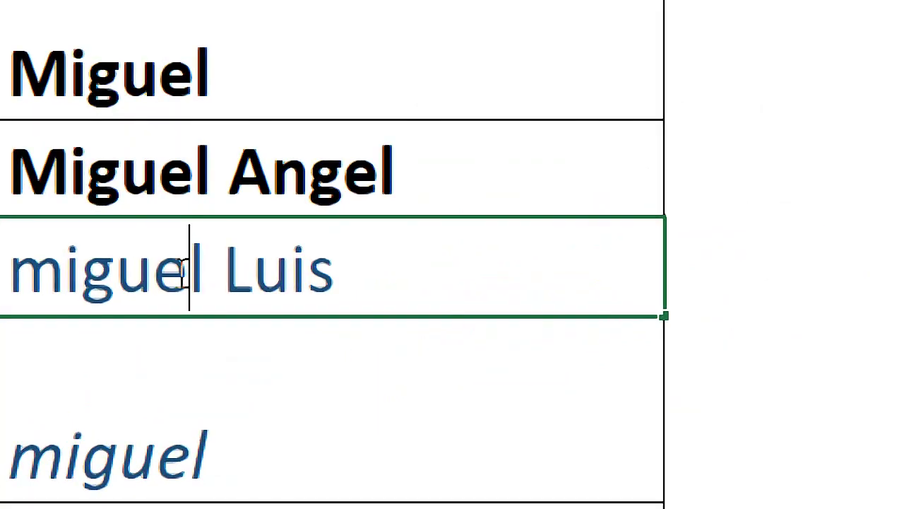
pyautogui.moveTo(188, 274); pyautogui.dragTo(132, 274)
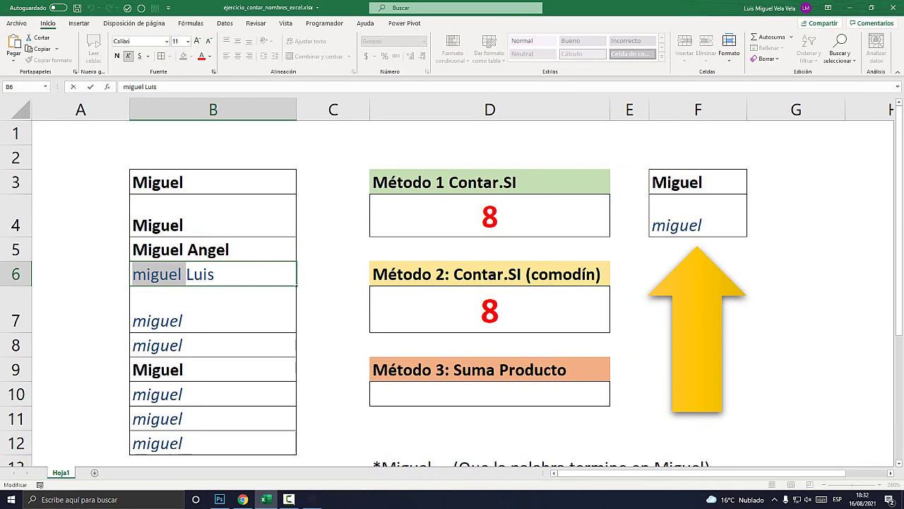
pyautogui.moveTo(549, 311); pyautogui.dragTo(567, 310)
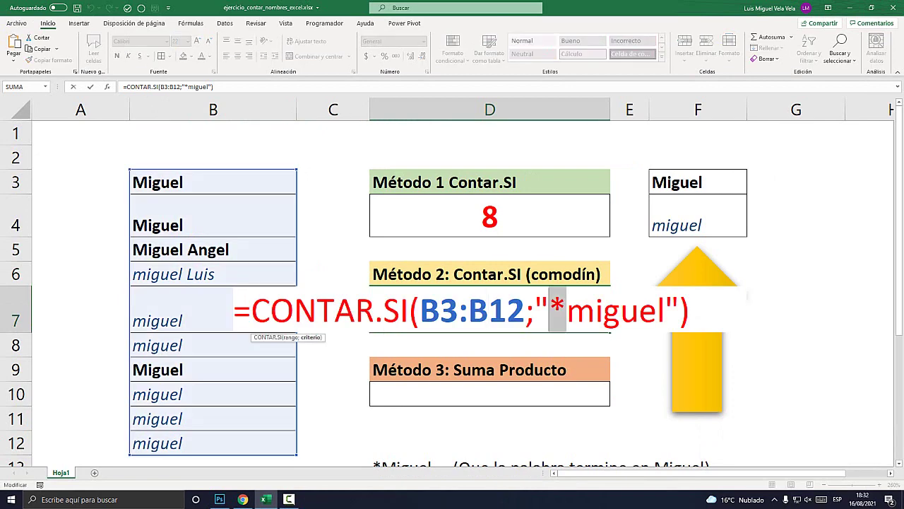
pyautogui.press('Delete')
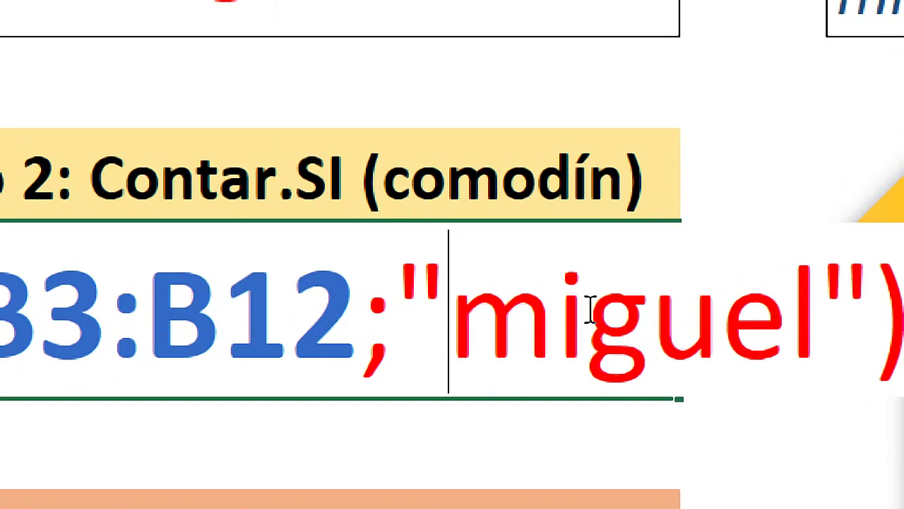
pyautogui.click(651, 311)
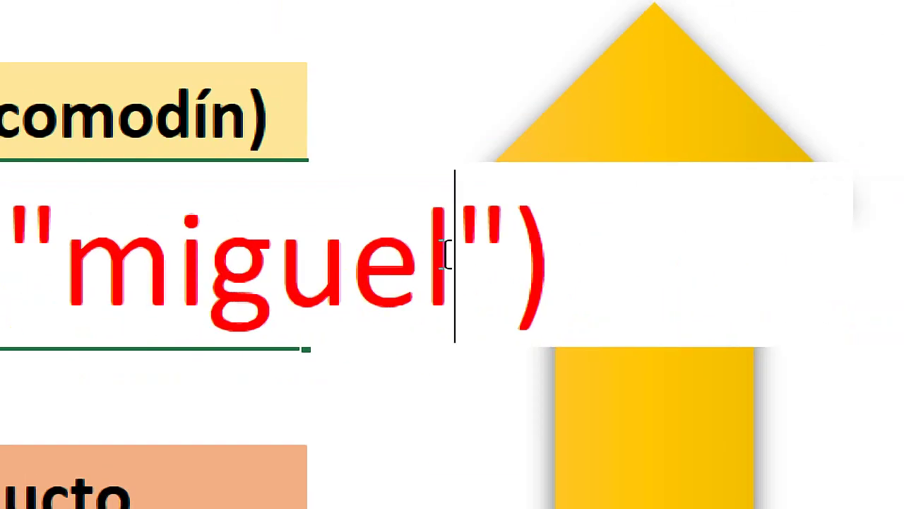
pyautogui.write('*')
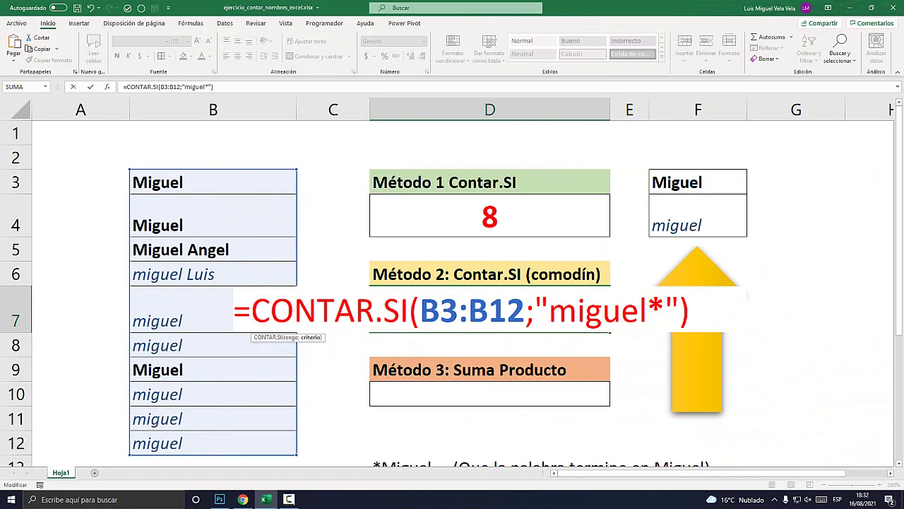
pyautogui.press('Return')
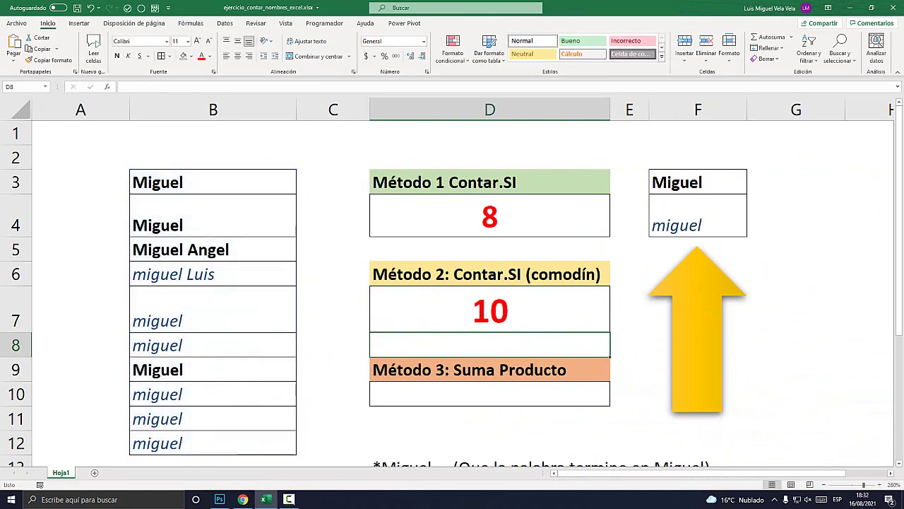
# Step: Review D7's =CONTAR.SI(B3:B12;"miguel*") formula without changing it
pyautogui.click(490, 309)
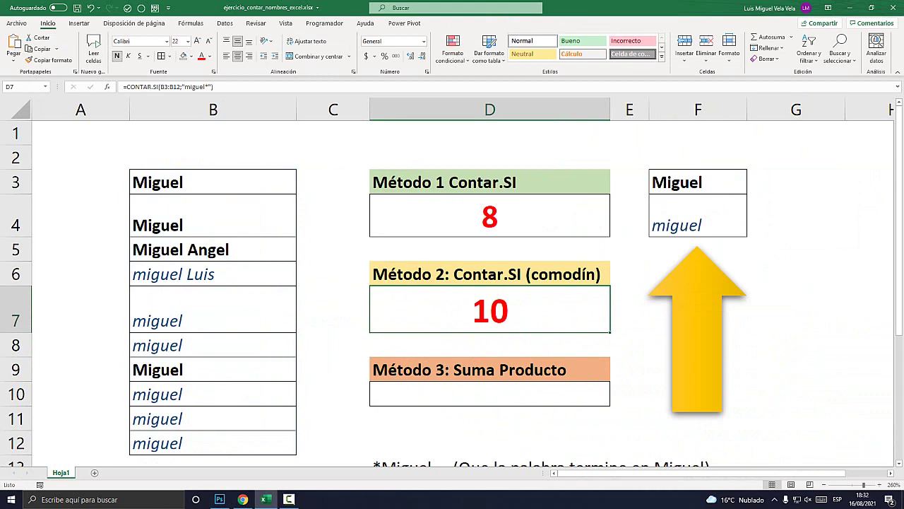
pyautogui.doubleClick(493, 312)
pyautogui.hotkey('shift', 'Left')
pyautogui.hotkey('shift', 'Left')
pyautogui.hotkey('shift', 'Left')
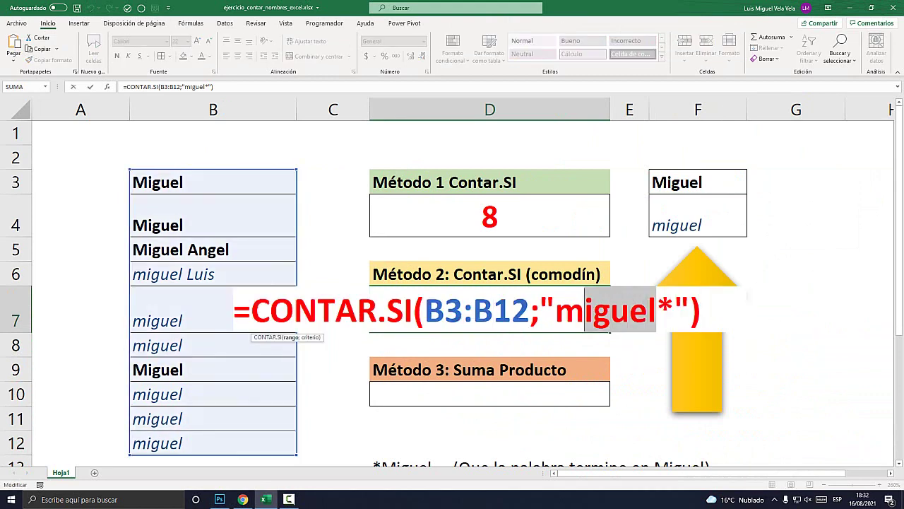
pyautogui.press('Escape')
# Step: Correct 'inicio' to 'inicie' in the D15 *Miguel* note
pyautogui.scroll(-2, 452, 286)
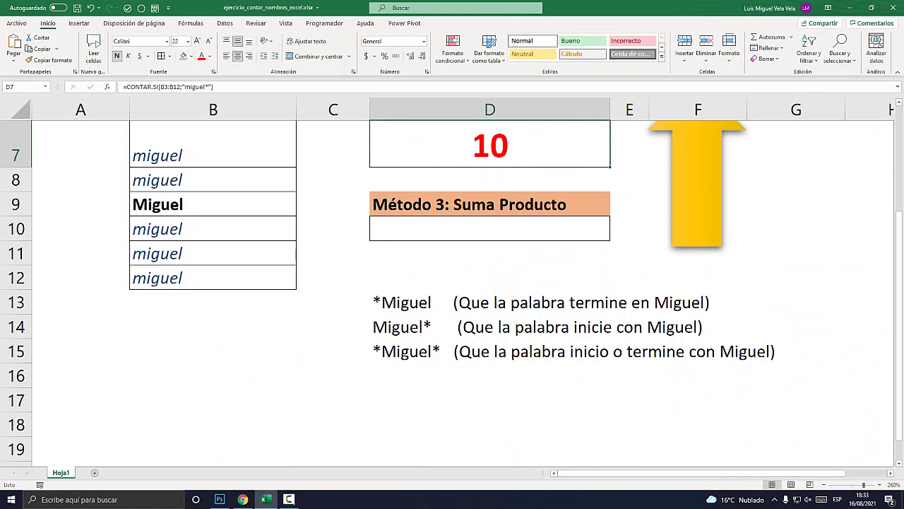
pyautogui.doubleClick(395, 351)
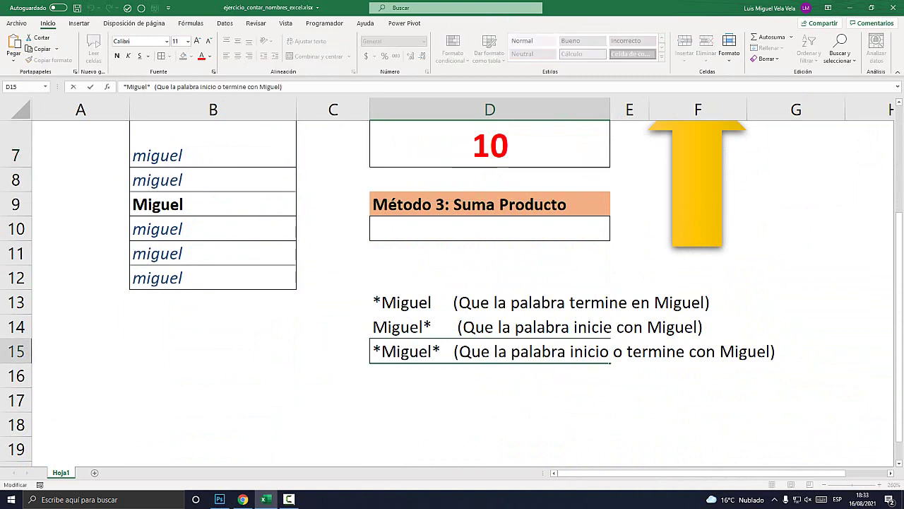
pyautogui.moveTo(372, 351); pyautogui.dragTo(441, 351)
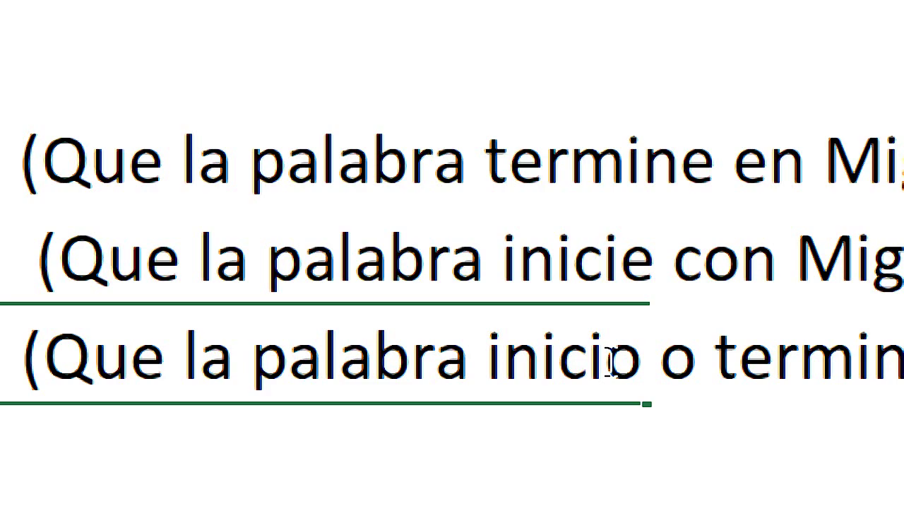
pyautogui.click(612, 364)
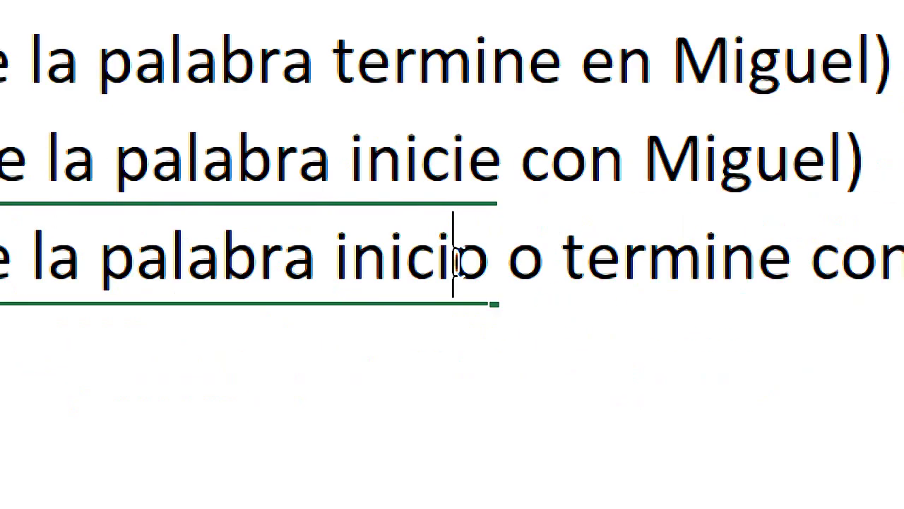
pyautogui.press('Delete')
pyautogui.write('e')
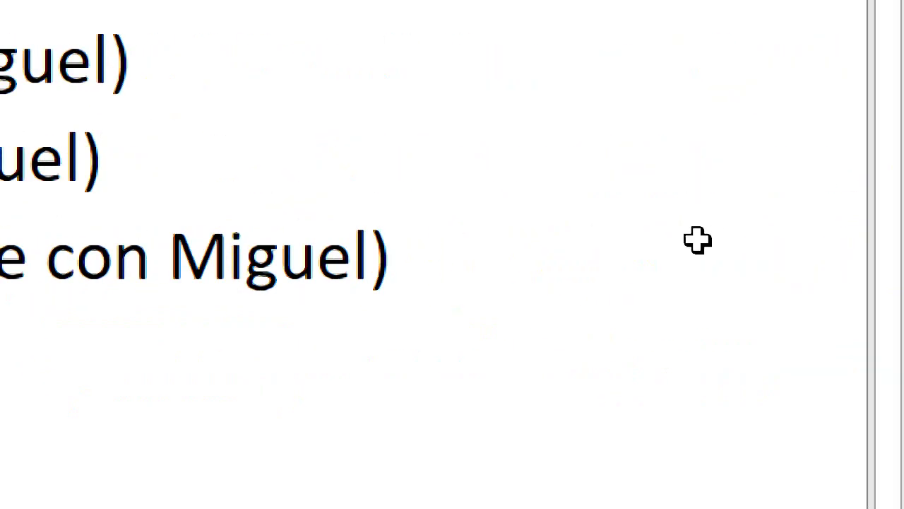
# Step: Commit the D15 note and change D7's criterion to "*miguel*"
pyautogui.press('Return')
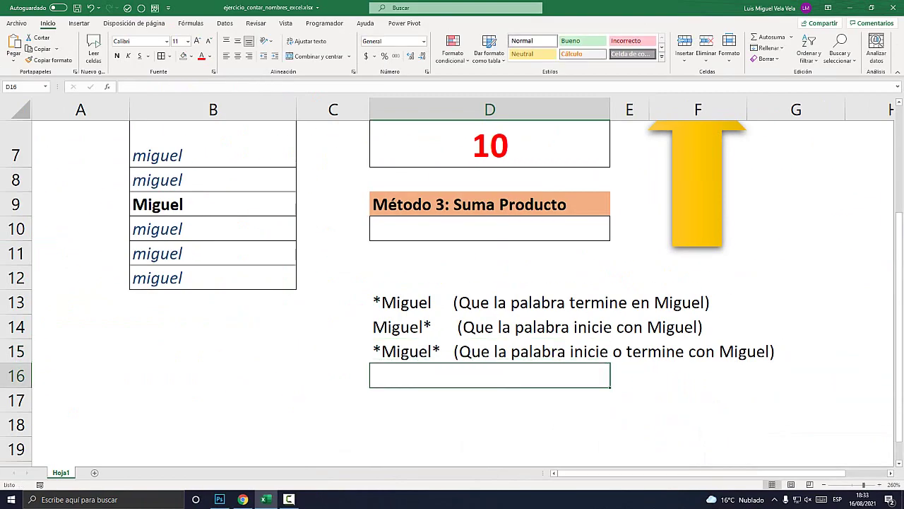
pyautogui.scroll(2, 452, 294)
pyautogui.click(490, 309)
pyautogui.doubleClick(507, 309)
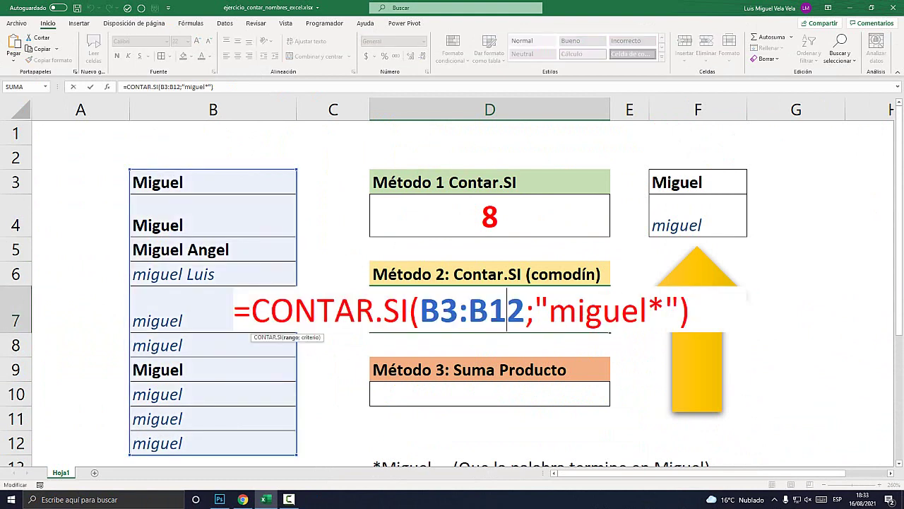
pyautogui.click(549, 309)
pyautogui.write('*')
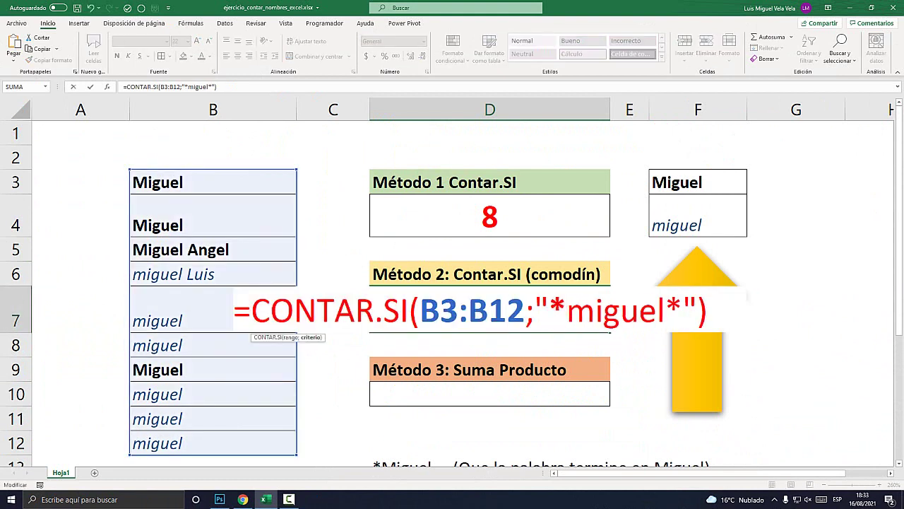
pyautogui.press('Return')
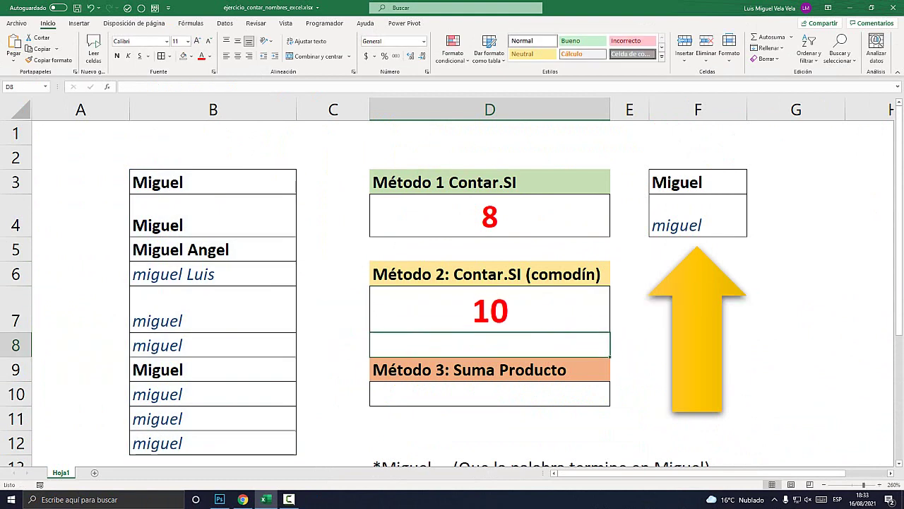
pyautogui.press('Up')
# Step: Rewrite B5 from 'Miguel Angel' to 'Angel Miguel'
pyautogui.doubleClick(183, 249)
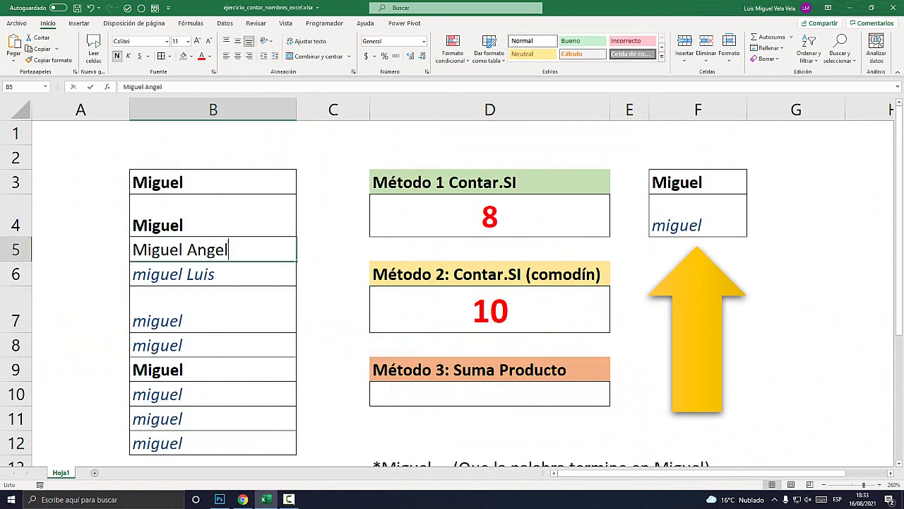
pyautogui.moveTo(185, 250); pyautogui.dragTo(133, 249)
pyautogui.press('BackSpace')
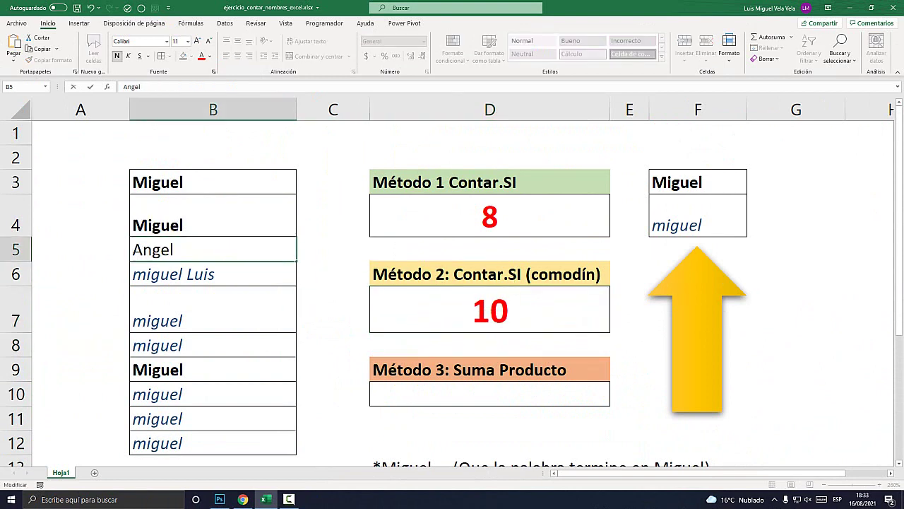
pyautogui.write('Miu')
pyautogui.press('BackSpace')
pyautogui.write('gue')
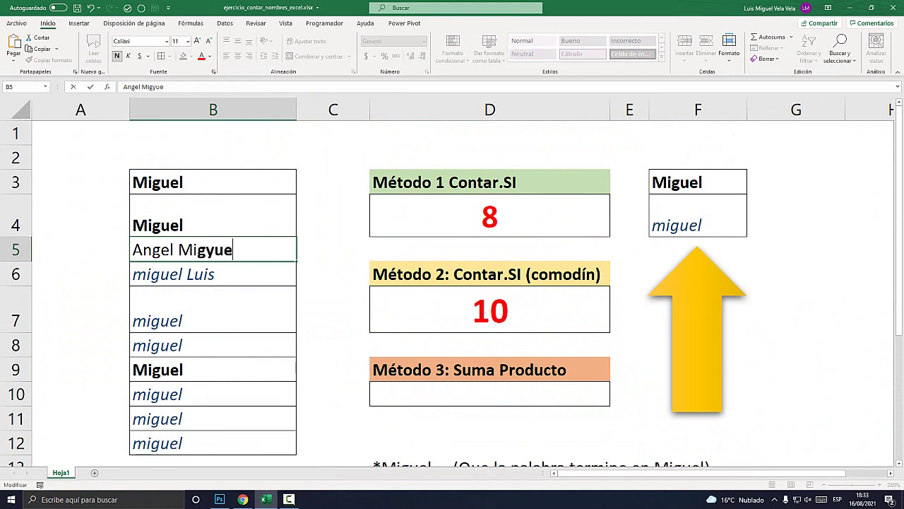
pyautogui.press('BackSpace')
pyautogui.press('BackSpace')
pyautogui.write('uel')
pyautogui.press('Return')
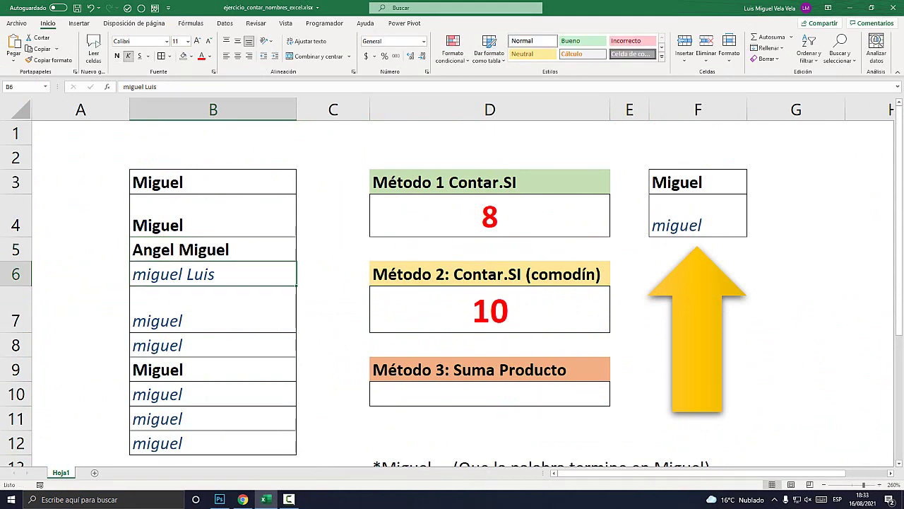
# Step: Check that D7's "*miguel*" criterion still counts 10 names
pyautogui.doubleClick(490, 308)
pyautogui.moveTo(549, 309); pyautogui.dragTo(566, 309)
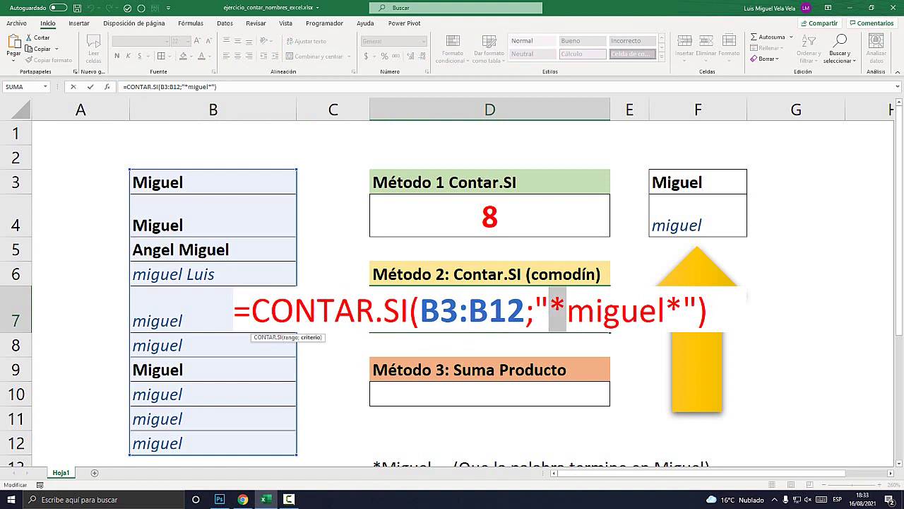
pyautogui.moveTo(665, 309); pyautogui.dragTo(683, 309)
pyautogui.hotkey('ctrl', 'Return')
pyautogui.scroll(-2, 452, 283)
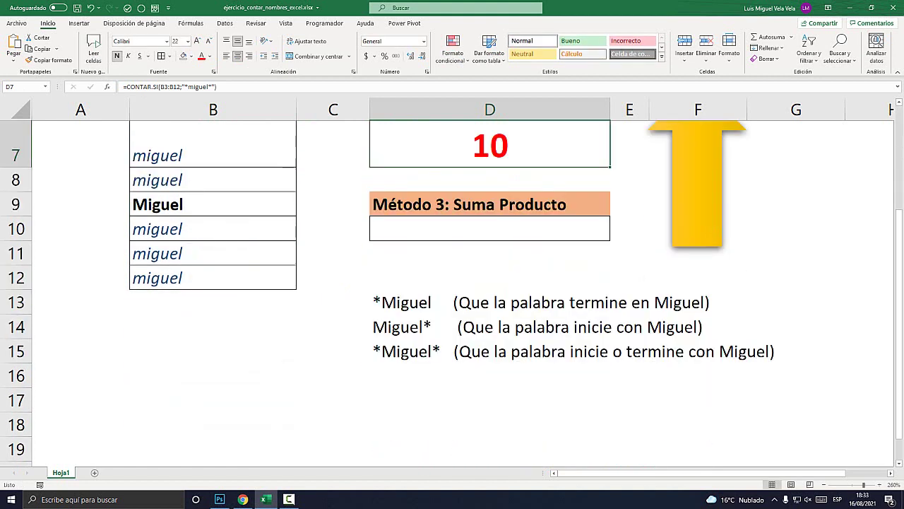
pyautogui.click(490, 301)
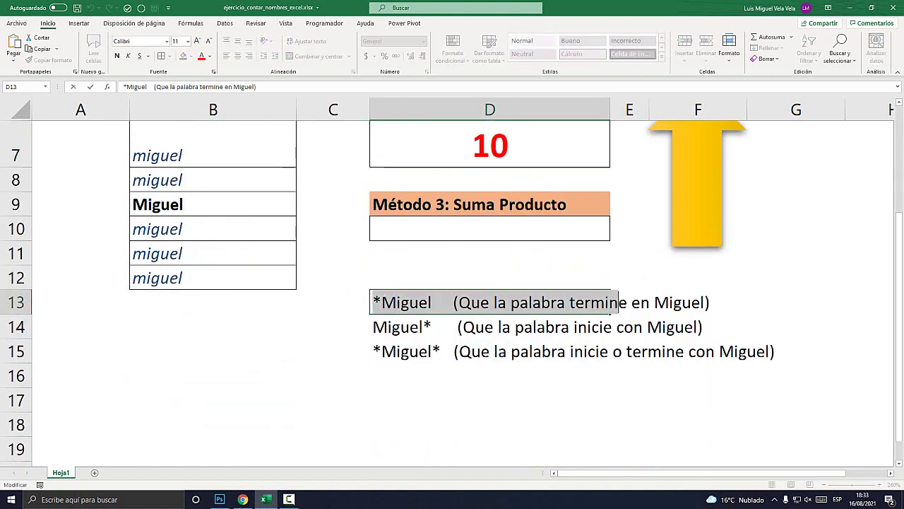
pyautogui.scroll(1, 452, 282)
pyautogui.click(490, 320)
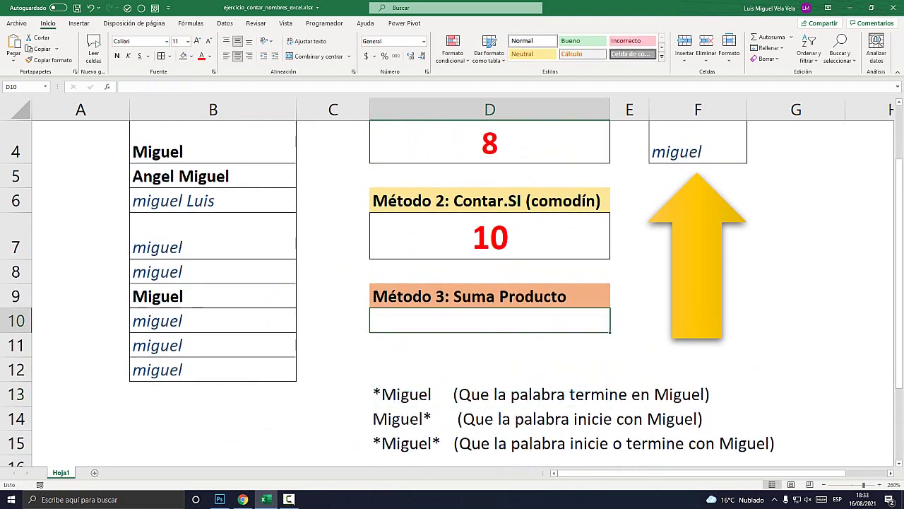
pyautogui.scroll(1, 453, 294)
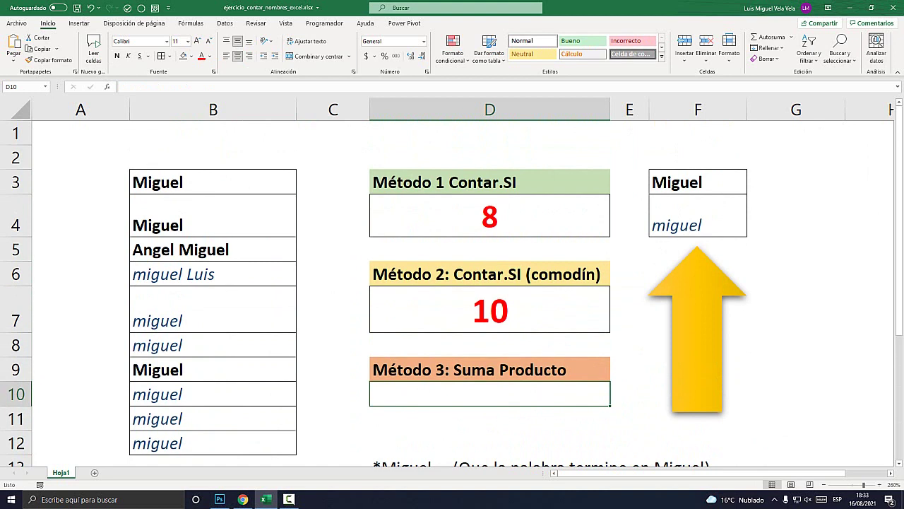
pyautogui.doubleClick(448, 182)
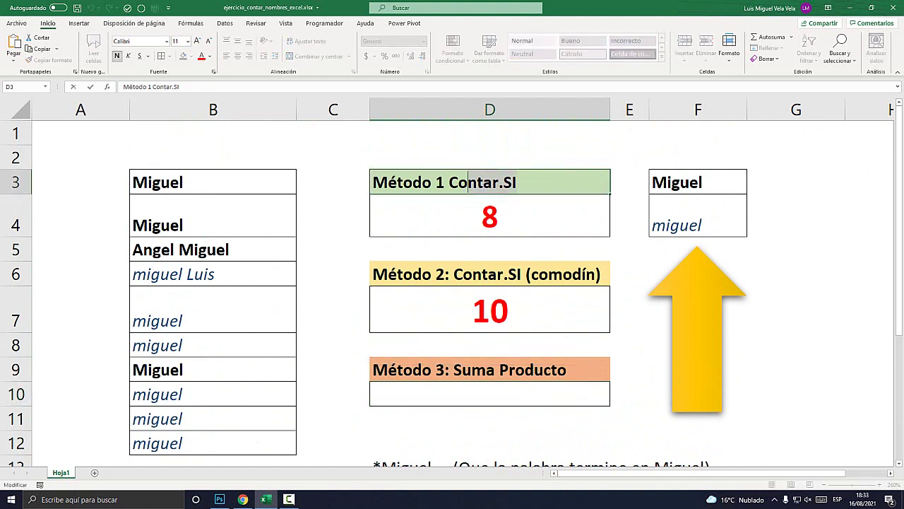
pyautogui.press('Escape')
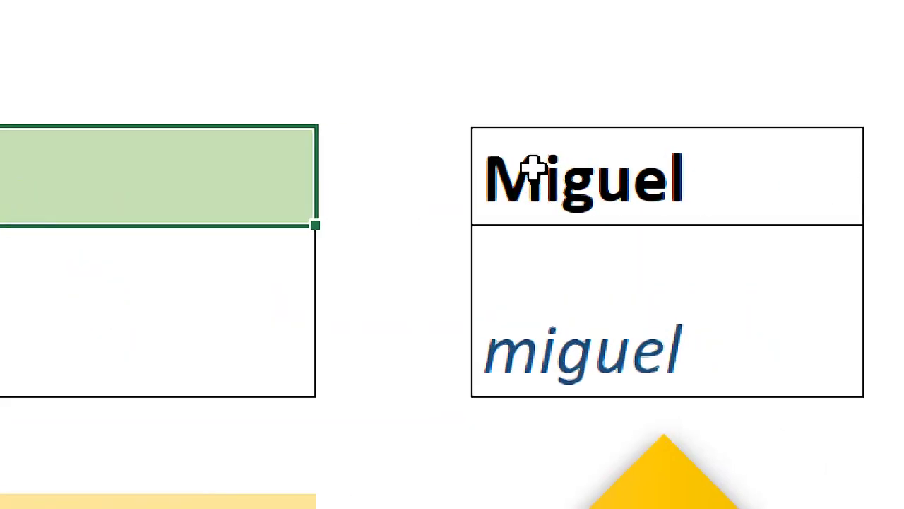
pyautogui.doubleClick(551, 195)
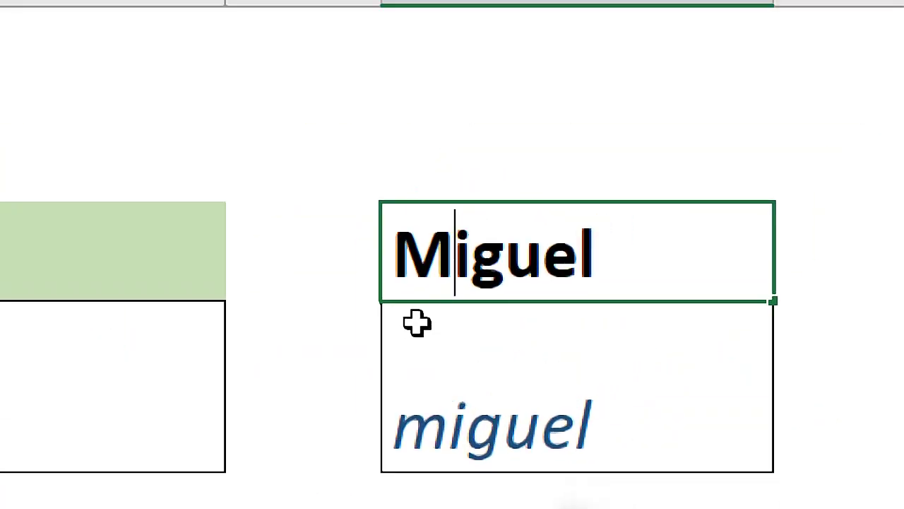
pyautogui.moveTo(456, 251); pyautogui.dragTo(400, 253)
pyautogui.doubleClick(447, 422)
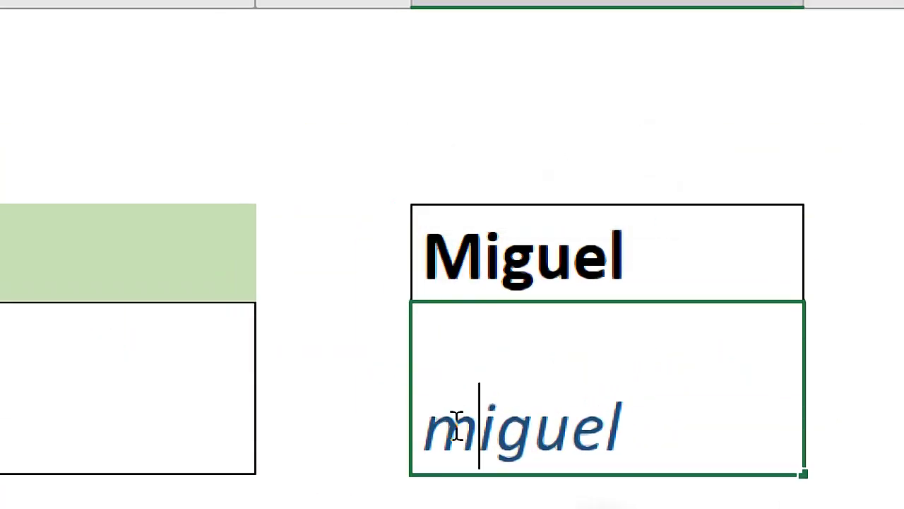
pyautogui.moveTo(456, 255); pyautogui.dragTo(400, 256)
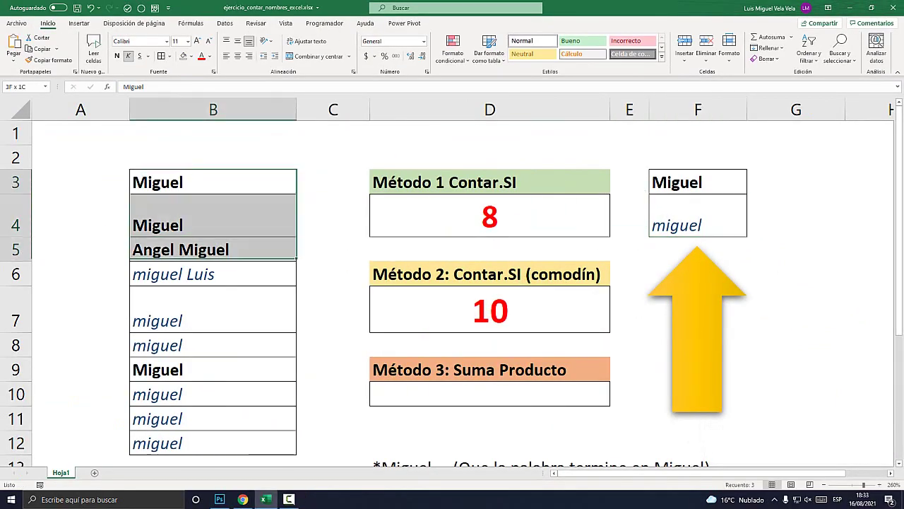
pyautogui.moveTo(212, 182); pyautogui.dragTo(213, 443)
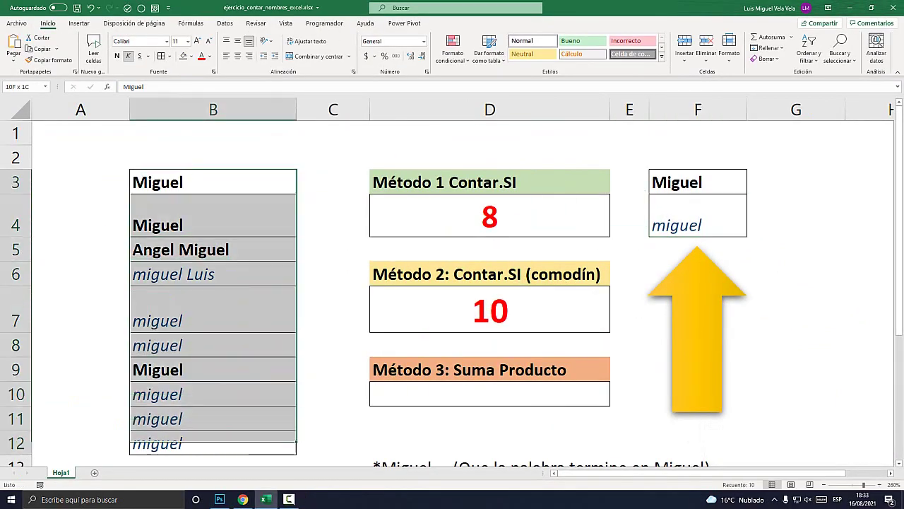
pyautogui.click(213, 394)
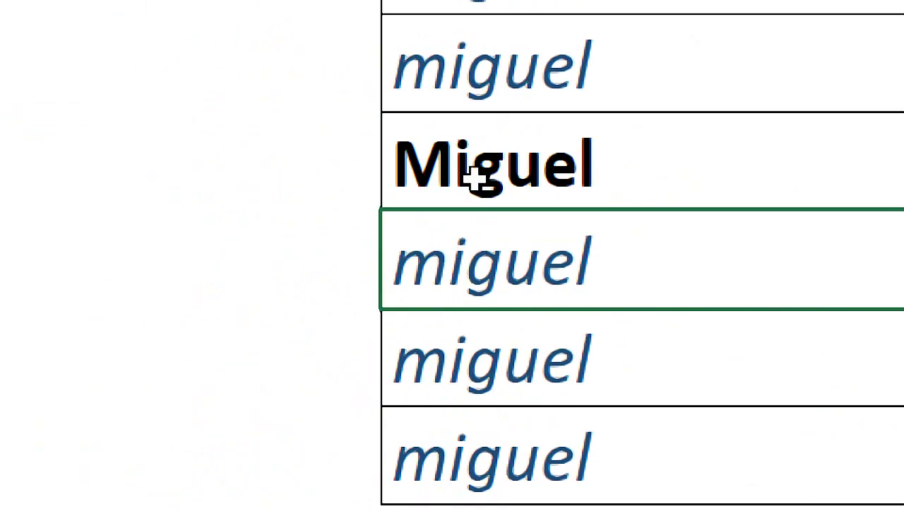
pyautogui.doubleClick(456, 169)
pyautogui.moveTo(456, 170); pyautogui.dragTo(367, 195)
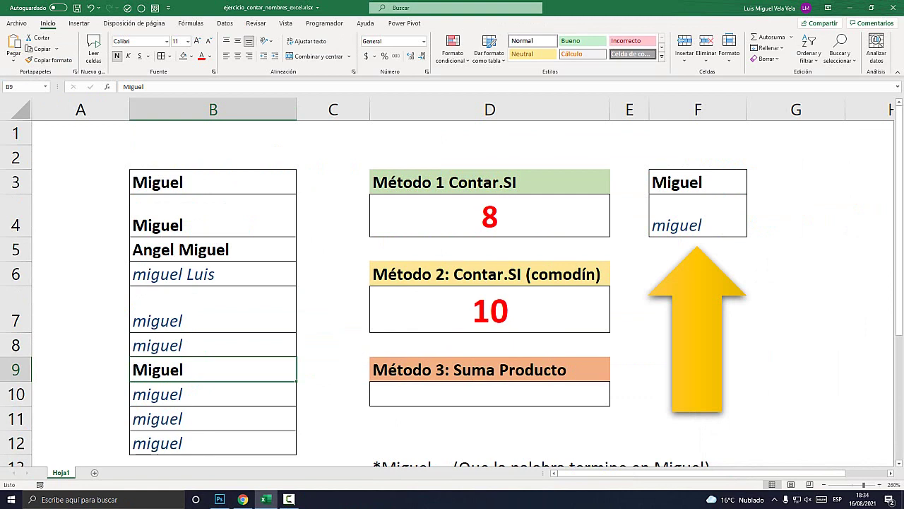
pyautogui.scroll(-1, 452, 283)
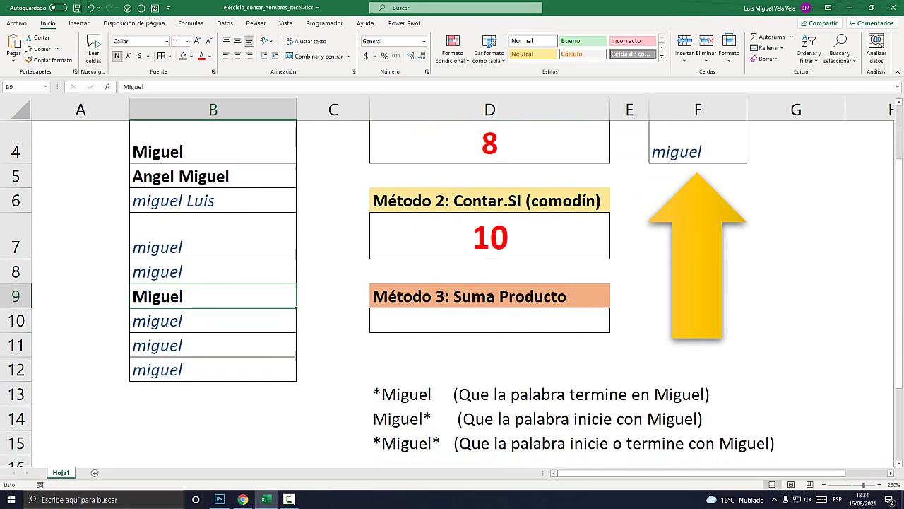
pyautogui.click(490, 320)
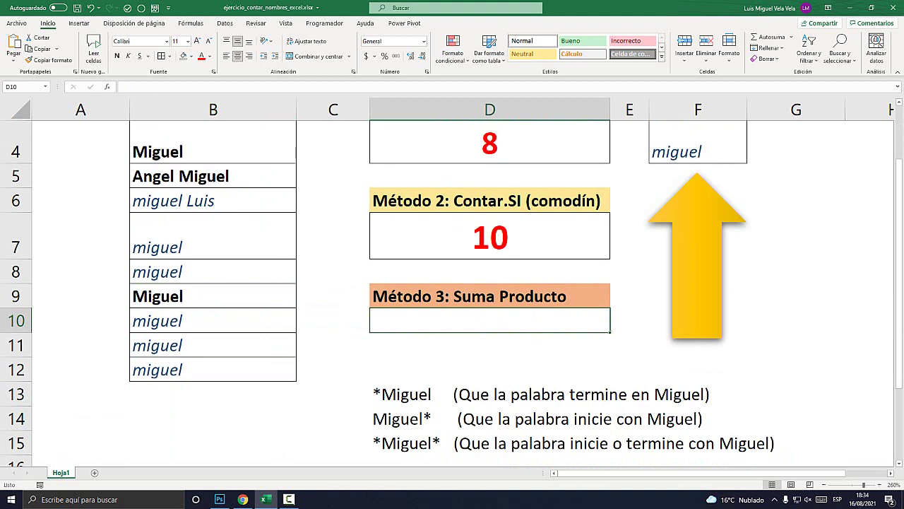
pyautogui.click(489, 296)
pyautogui.doubleClick(449, 296)
pyautogui.moveTo(449, 296); pyautogui.dragTo(567, 296)
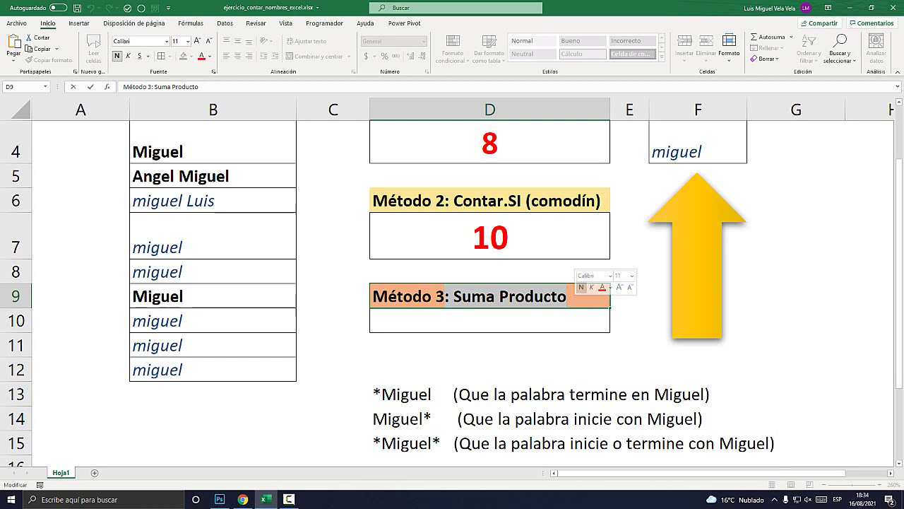
# Step: Append ' + IGUAL' to the D9 heading, making it 'Método 3: Suma Producto + IGUAL'
pyautogui.scroll(1, 453, 283)
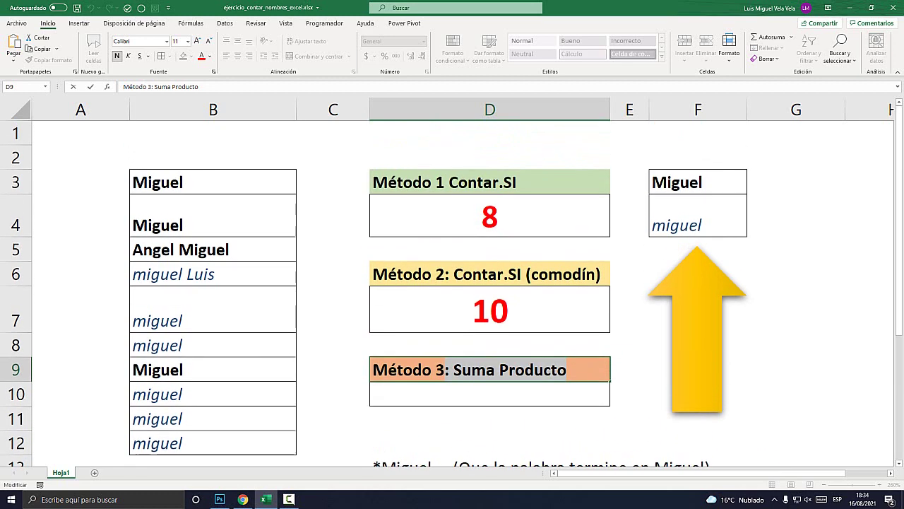
pyautogui.doubleClick(505, 274)
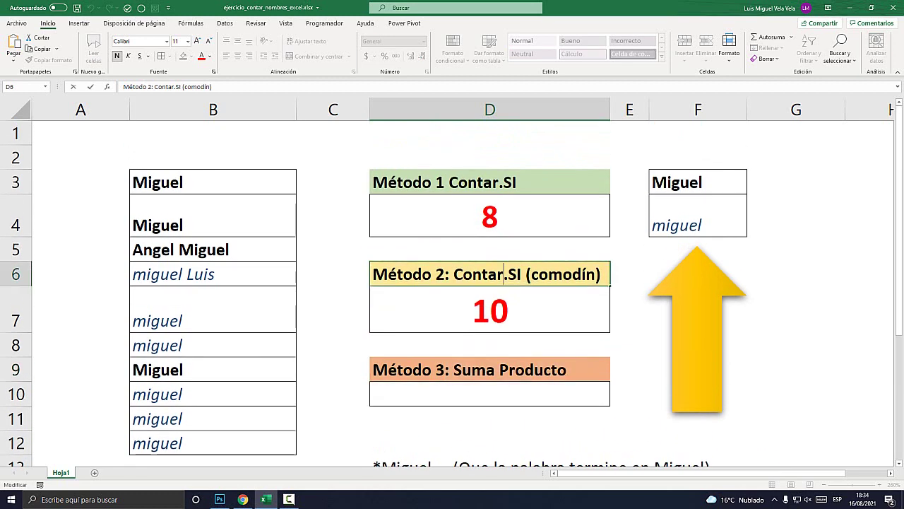
pyautogui.moveTo(454, 275); pyautogui.dragTo(521, 274)
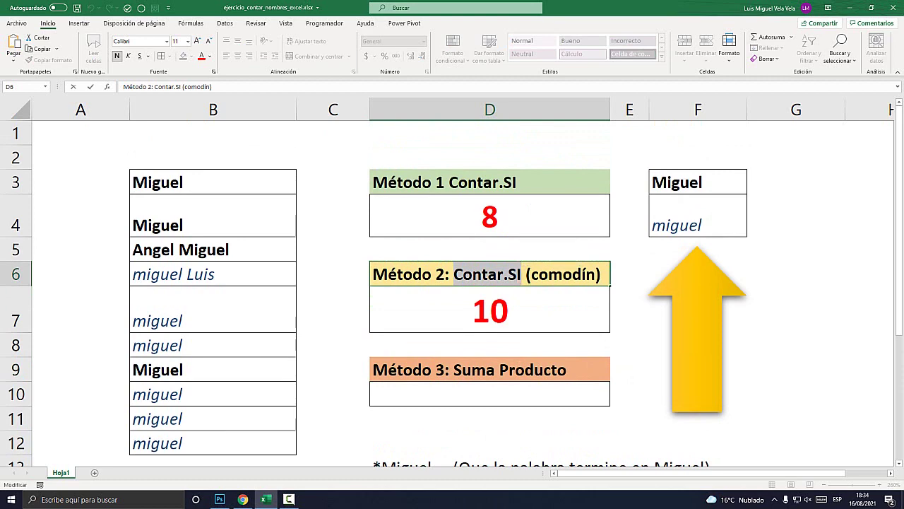
pyautogui.scroll(-1, 453, 282)
pyautogui.click(490, 296)
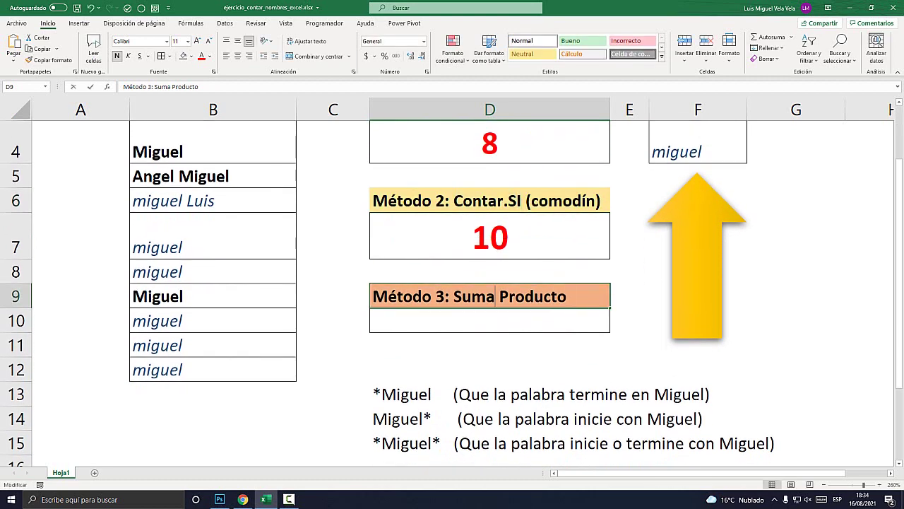
pyautogui.press('F2')
pyautogui.write(' + ')
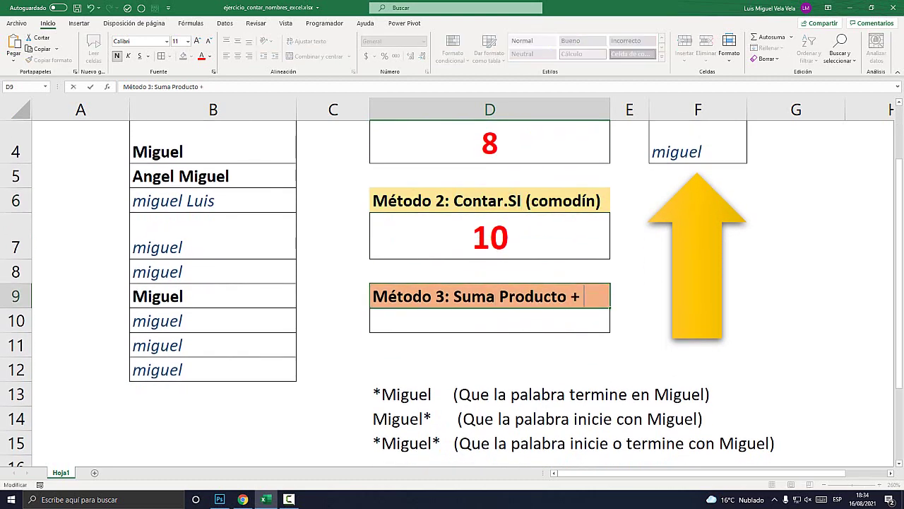
pyautogui.write('IGUAL')
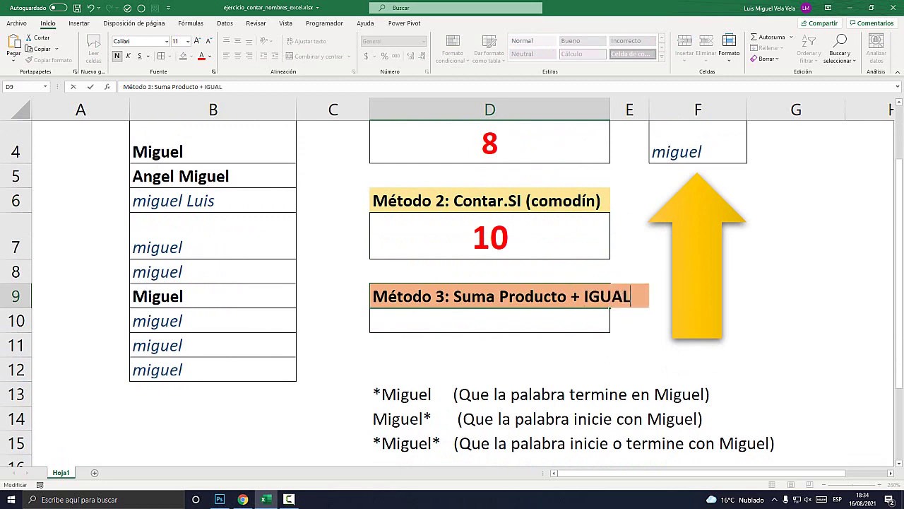
pyautogui.press('Return')
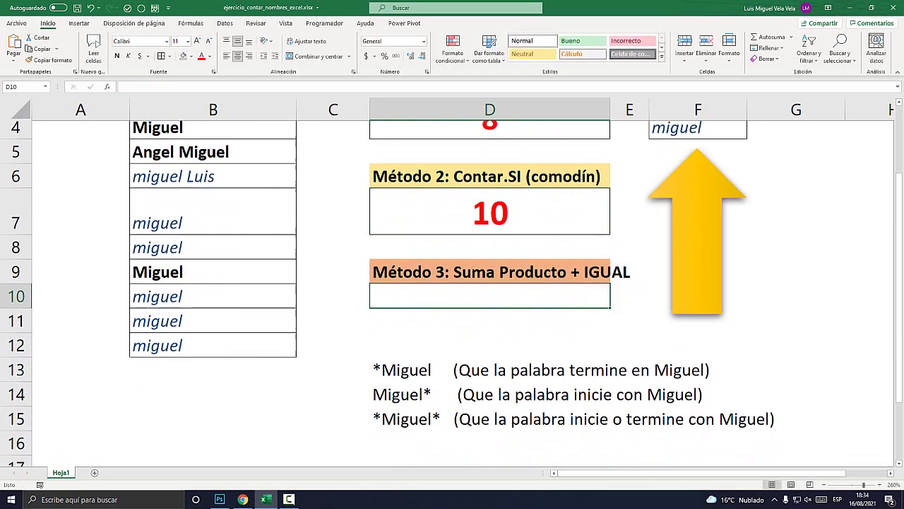
pyautogui.scroll(-1, 452, 293)
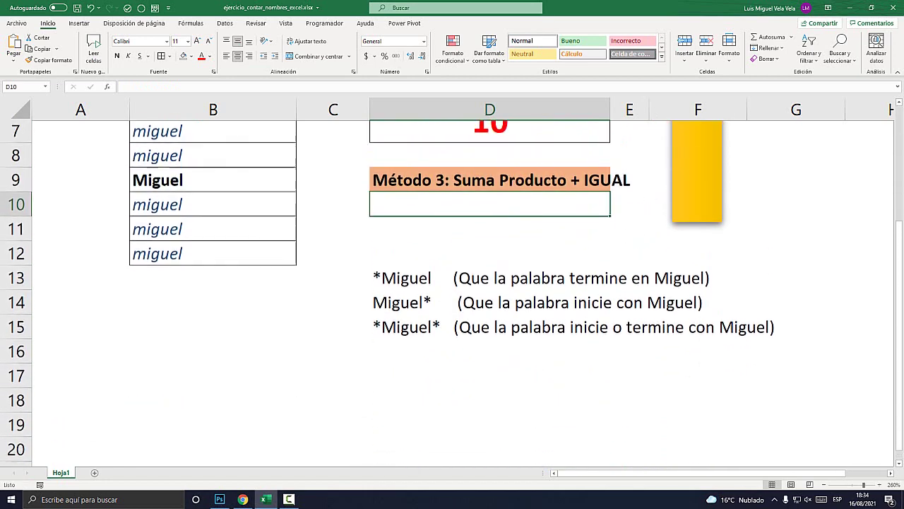
pyautogui.click(490, 204)
pyautogui.press('F2')
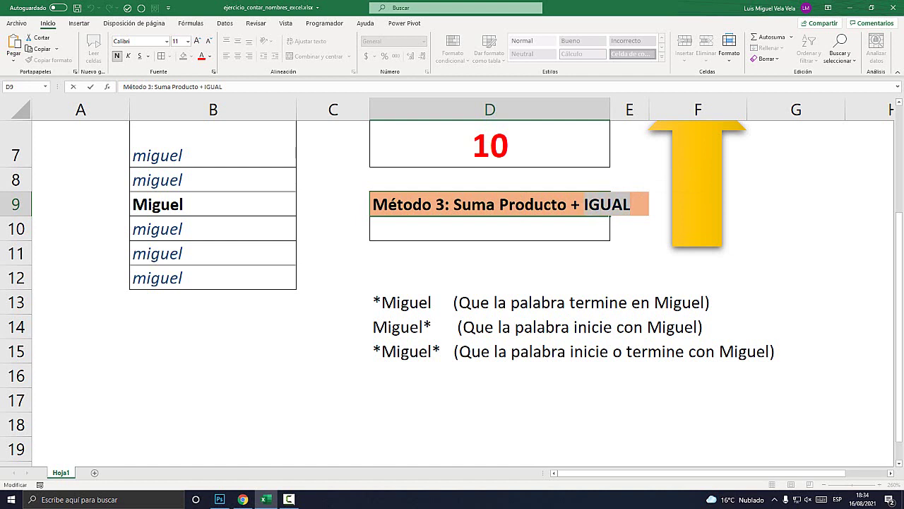
pyautogui.hotkey('ctrl', 'shift', 'Left')
pyautogui.press('Escape')
pyautogui.scroll(-2, 452, 283)
pyautogui.click(489, 255)
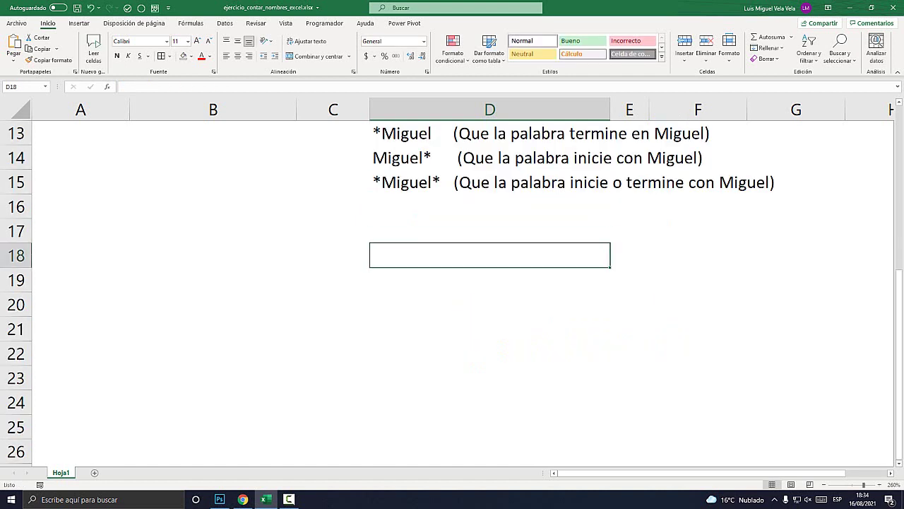
pyautogui.click(161, 56)
pyautogui.press('Return')
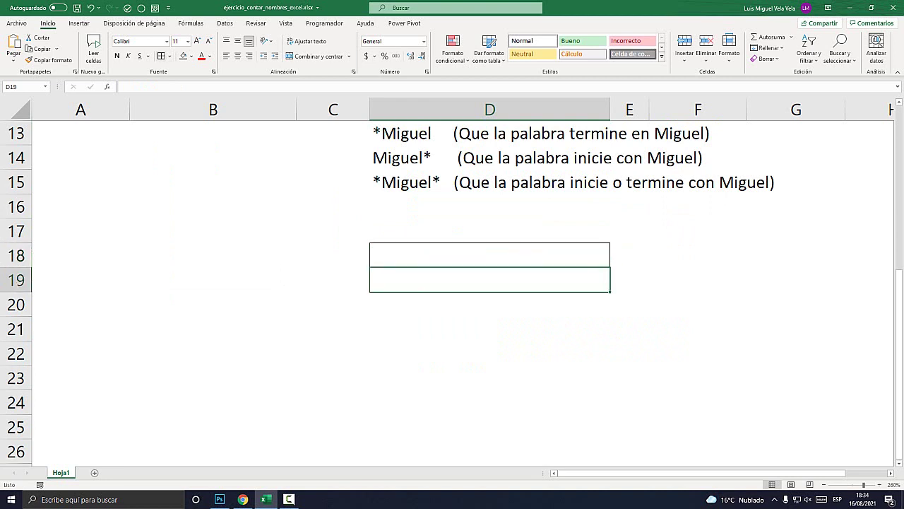
pyautogui.click(490, 255)
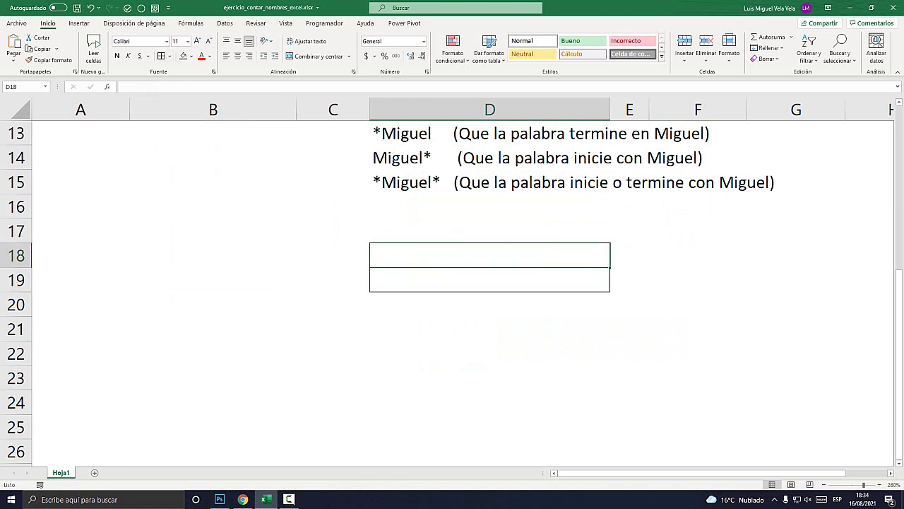
pyautogui.click(191, 57)
pyautogui.click(240, 78)
pyautogui.press('Return')
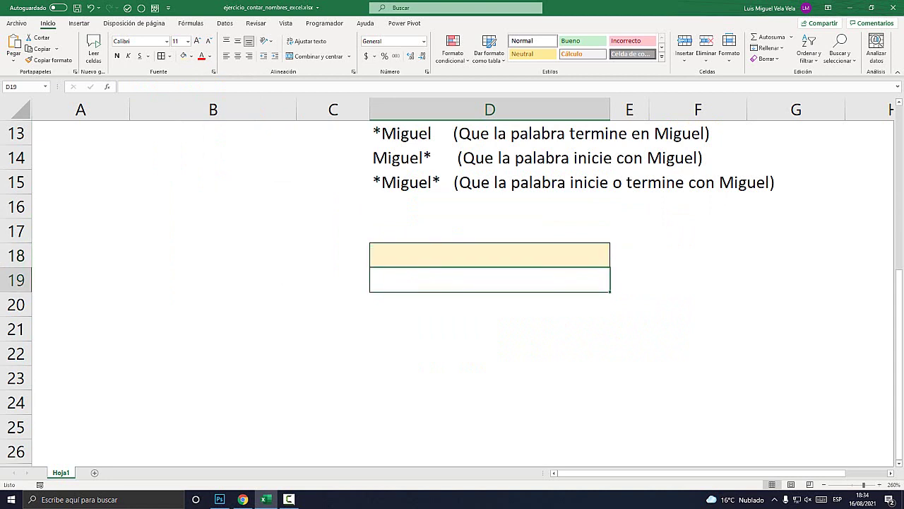
pyautogui.click(190, 57)
pyautogui.click(255, 92)
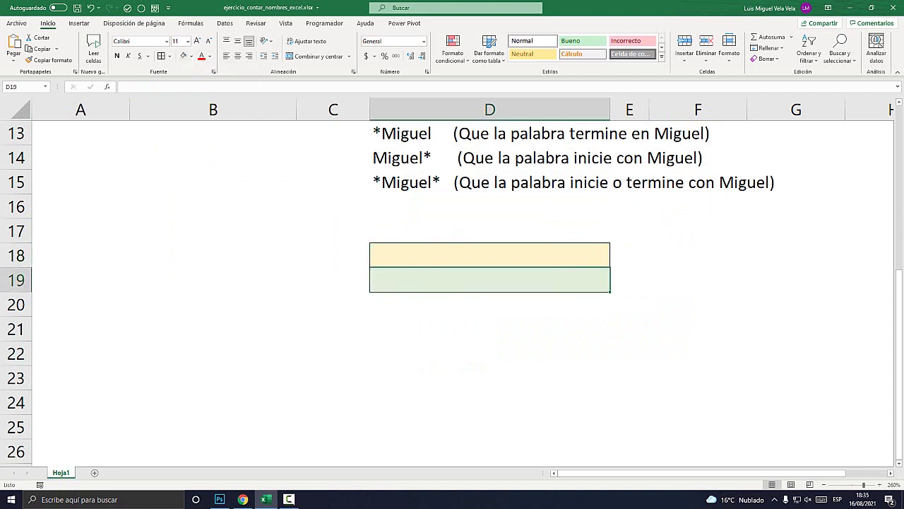
pyautogui.press('Down')
pyautogui.press('Down')
pyautogui.press('Up')
pyautogui.press('Up')
pyautogui.press('Down')
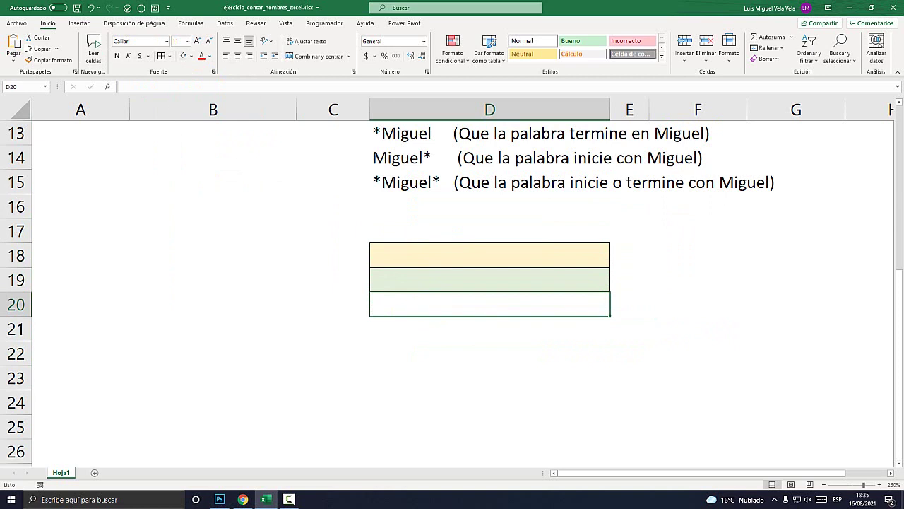
pyautogui.write('=')
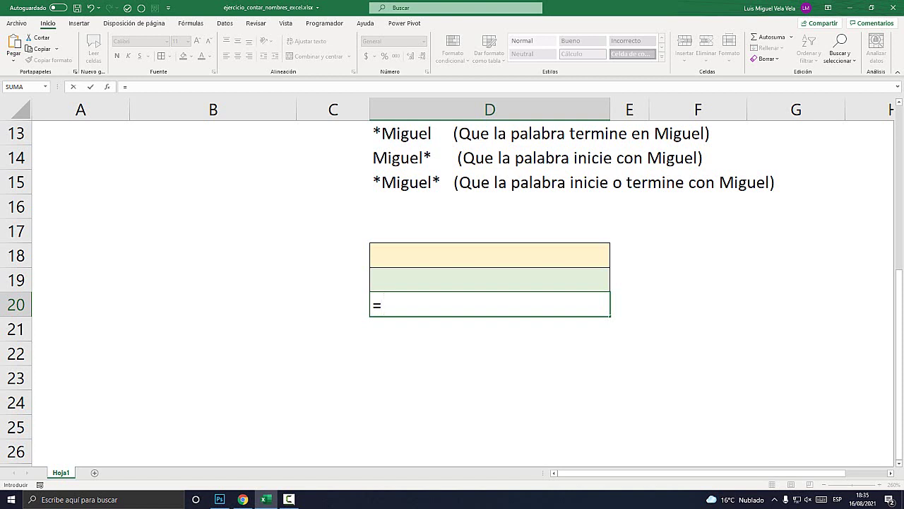
pyautogui.press('Escape')
pyautogui.press('Up')
pyautogui.press('Up')
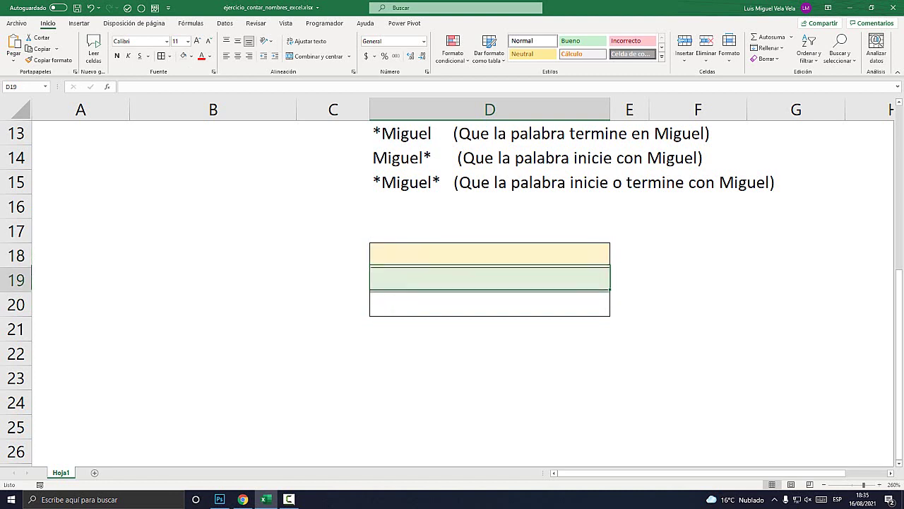
pyautogui.click(489, 280)
pyautogui.click(489, 255)
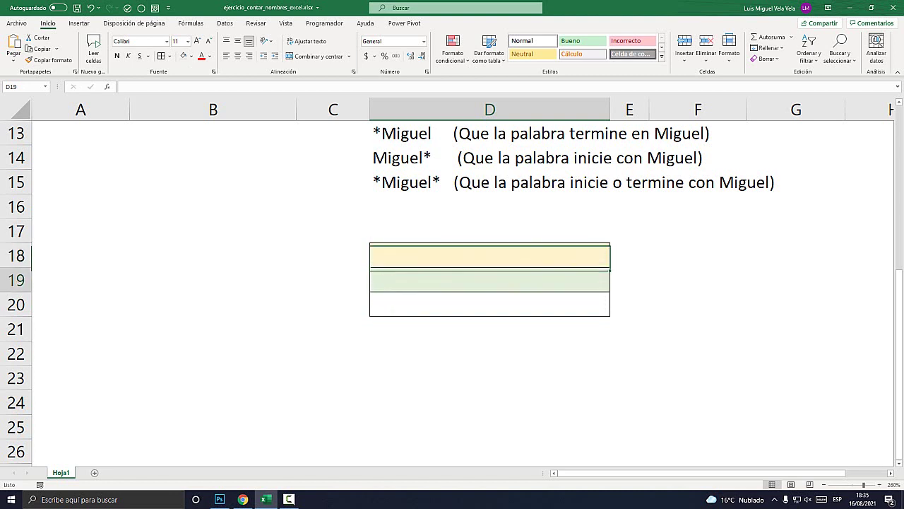
pyautogui.click(489, 280)
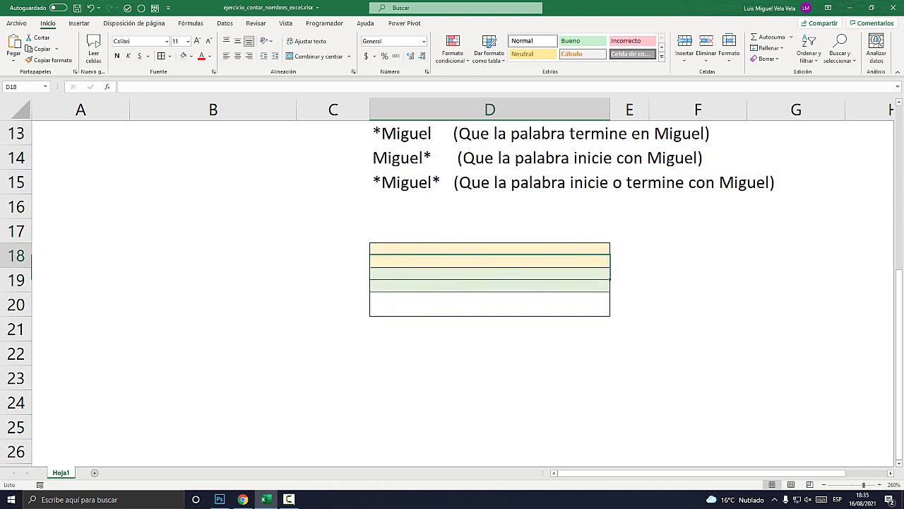
pyautogui.click(490, 304)
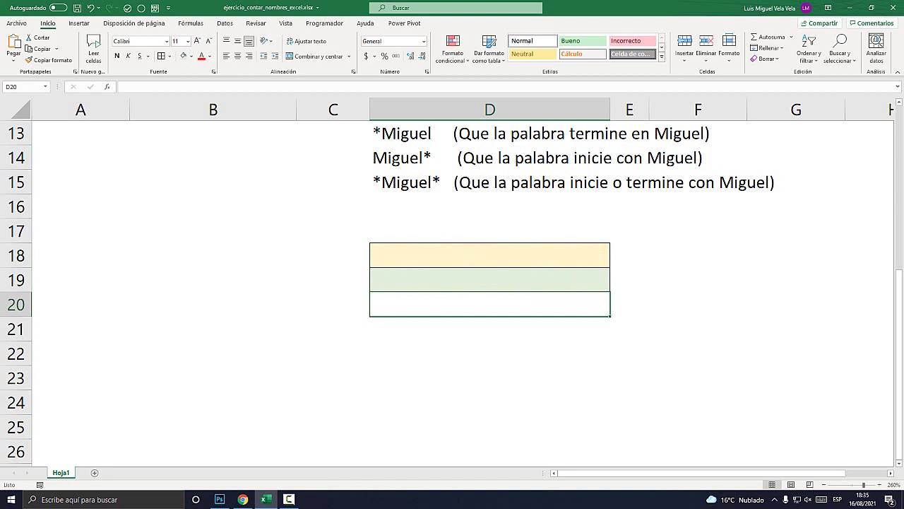
# Step: Enter =IGUAL(D18;D19) in D20
pyautogui.write('=IGUAL(')
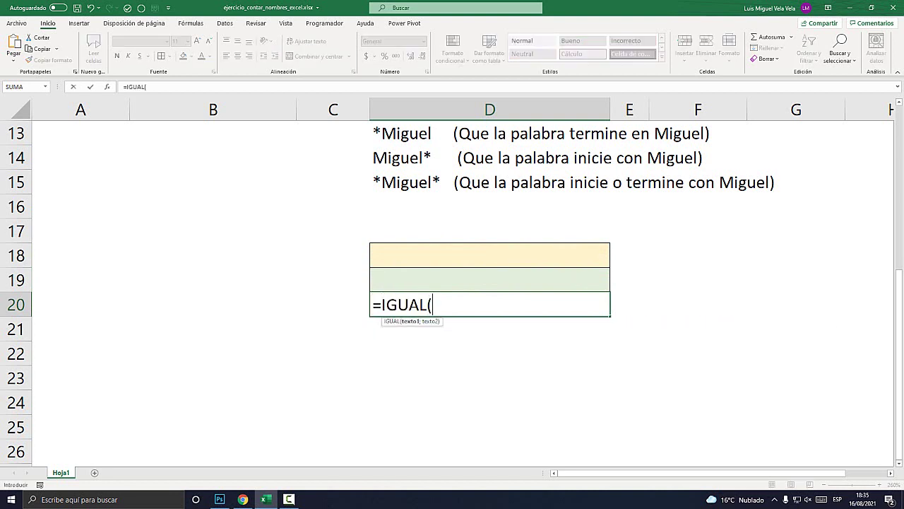
pyautogui.click(490, 255)
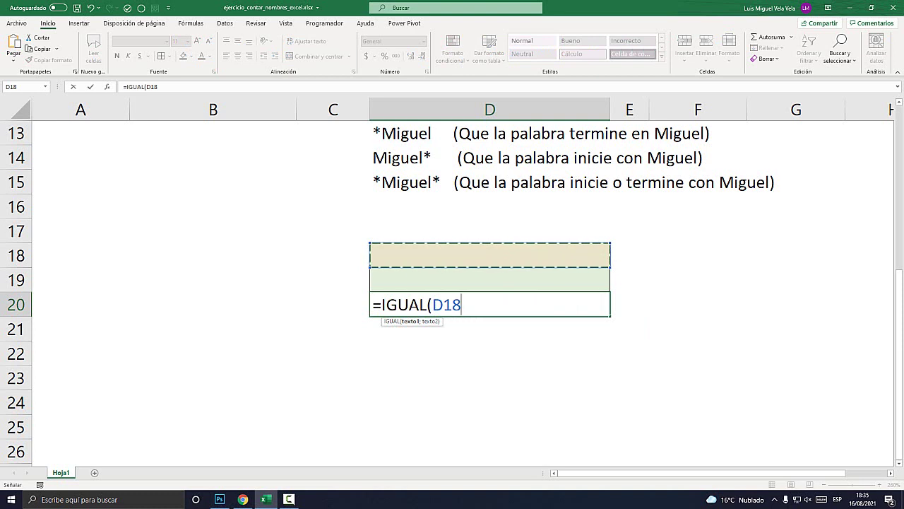
pyautogui.write(';')
pyautogui.press('Up')
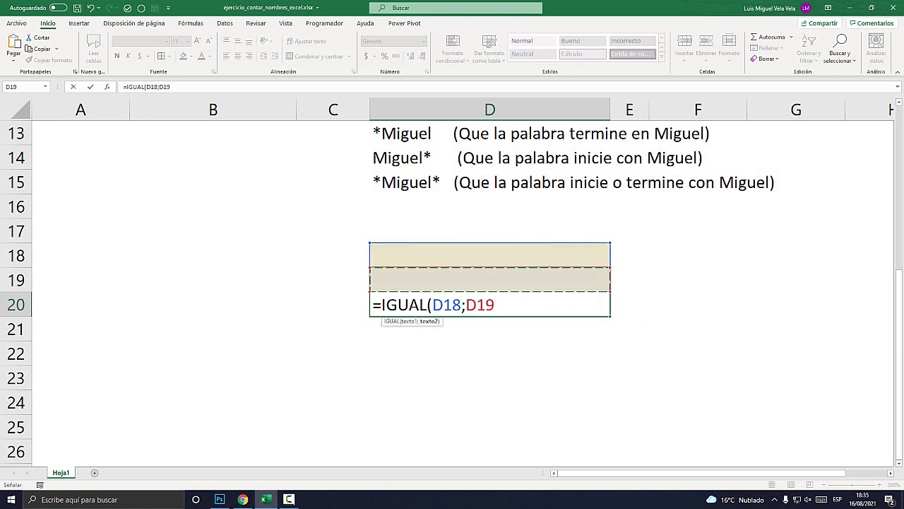
pyautogui.write(')')
pyautogui.press('Return')
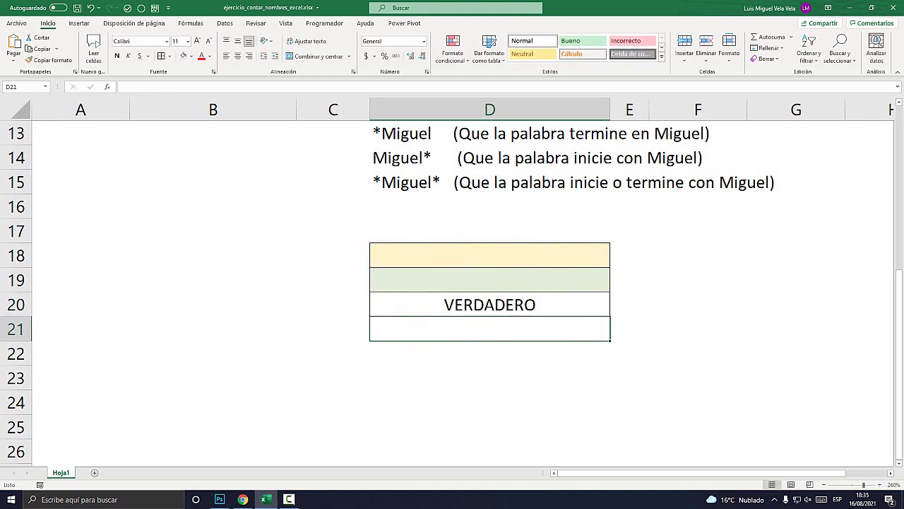
# Step: Make D20's VERDADERO result bold
pyautogui.click(489, 304)
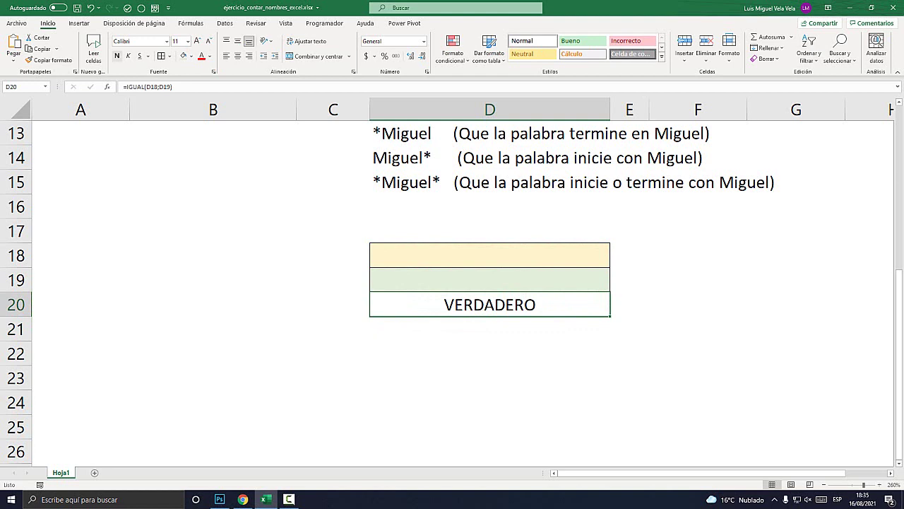
pyautogui.click(117, 55)
pyautogui.press('Down')
pyautogui.press('Up')
pyautogui.press('Up')
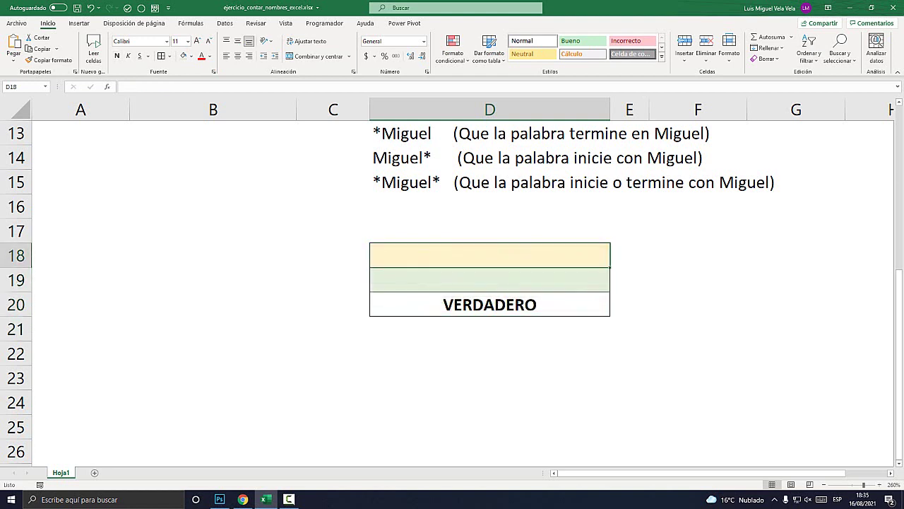
pyautogui.click(490, 304)
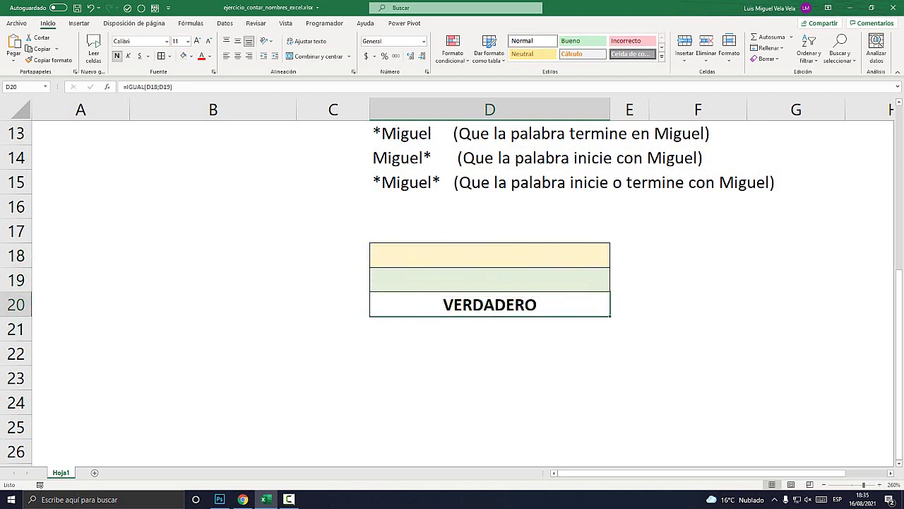
# Step: Put test value 1 in both D18 and D19
pyautogui.click(489, 256)
pyautogui.write('1')
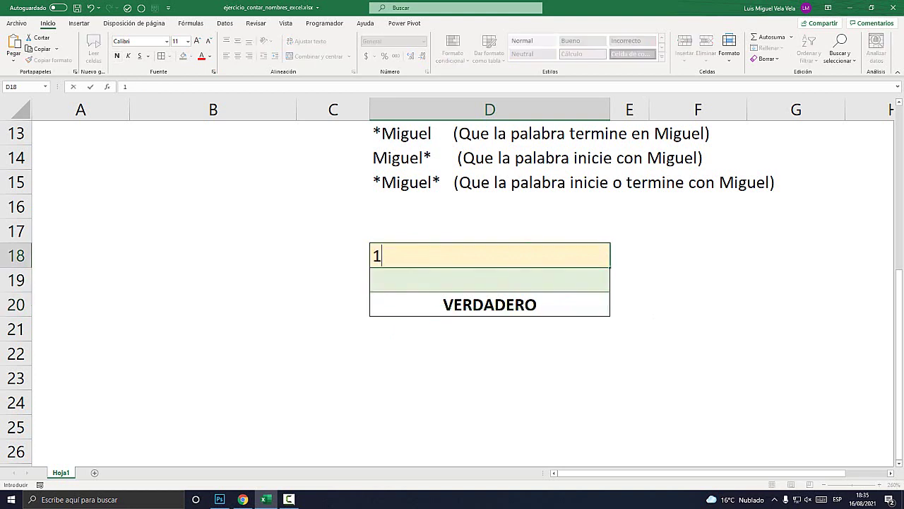
pyautogui.press('Return')
pyautogui.click(490, 255)
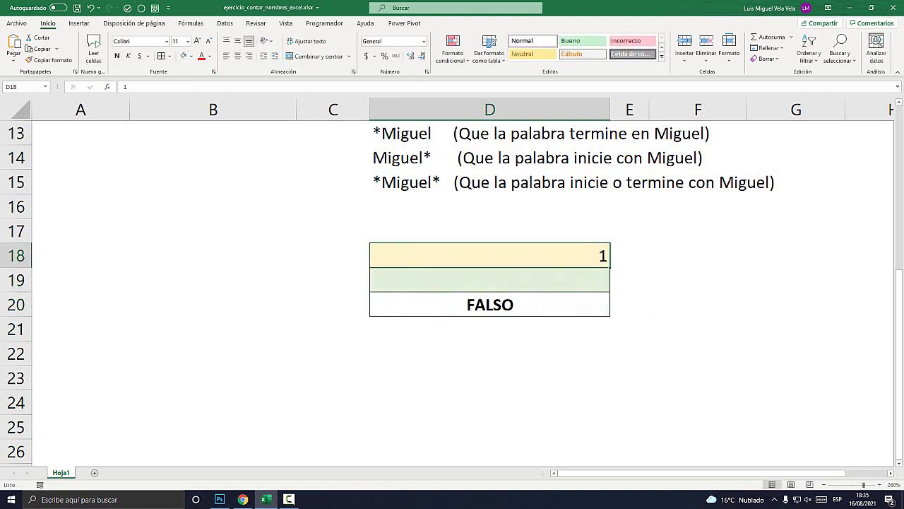
pyautogui.click(490, 279)
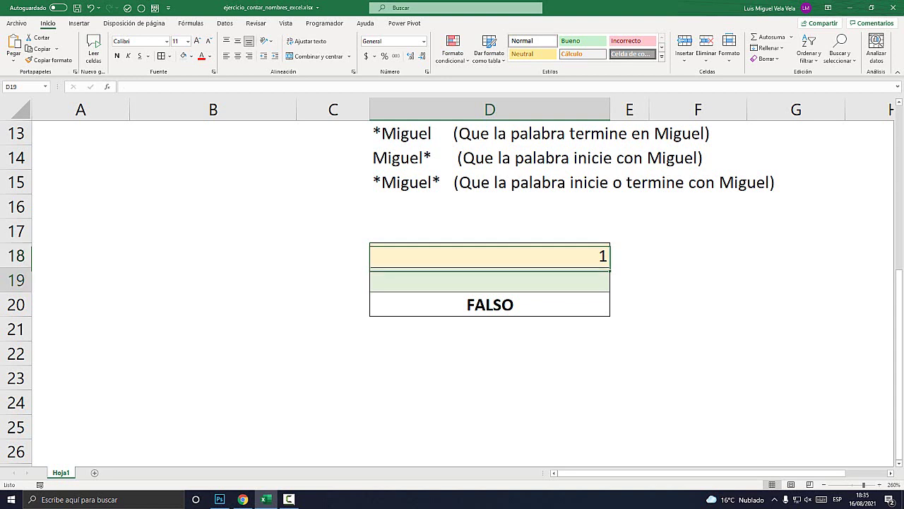
pyautogui.write('1')
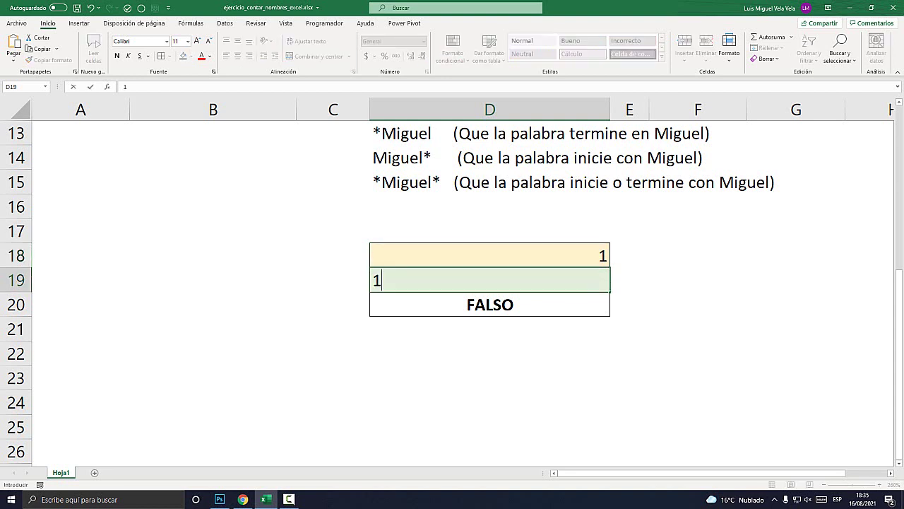
pyautogui.press('Return')
# Step: Replace both test values with HOLA in D18 and D19
pyautogui.press('Up')
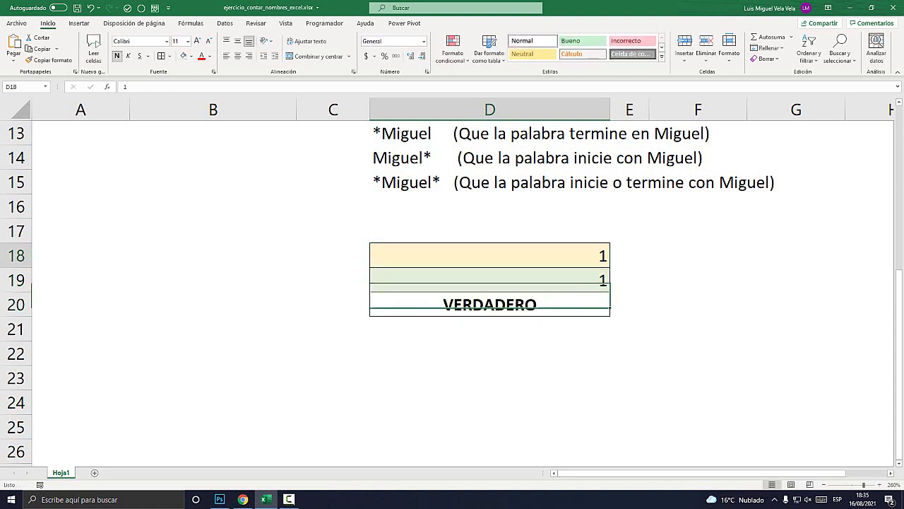
pyautogui.press('Up')
pyautogui.write('HOILA')
pyautogui.press('Return')
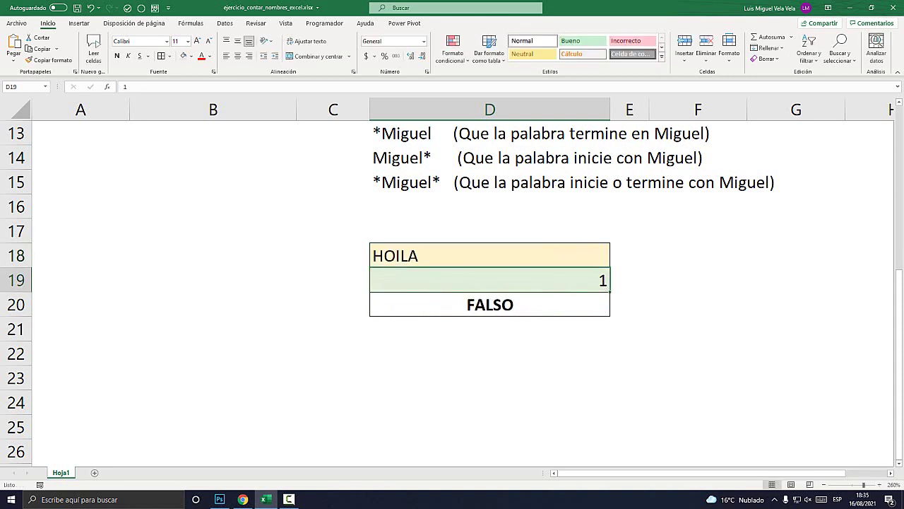
pyautogui.press('Delete')
pyautogui.press('Up')
pyautogui.write('HOLA')
pyautogui.press('Return')
pyautogui.write('HOLA')
pyautogui.press('Return')
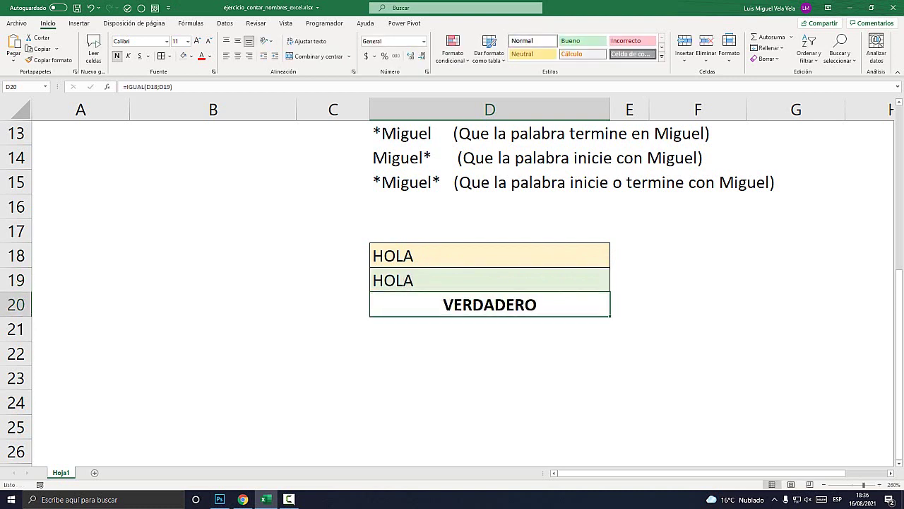
pyautogui.press('F2')
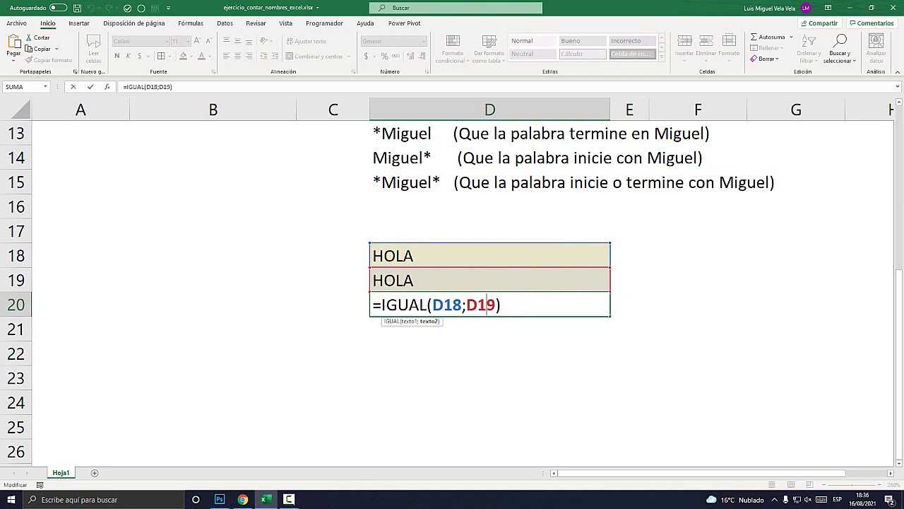
# Step: Look over the D20 formula and the Método 3 heading without changing them
pyautogui.press('Escape')
pyautogui.doubleClick(381, 305)
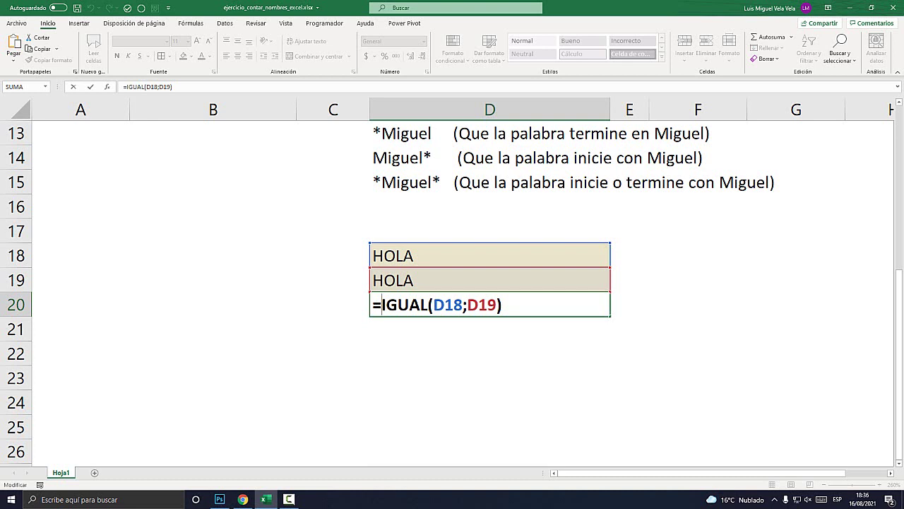
pyautogui.press('Escape')
pyautogui.scroll(2, 472, 283)
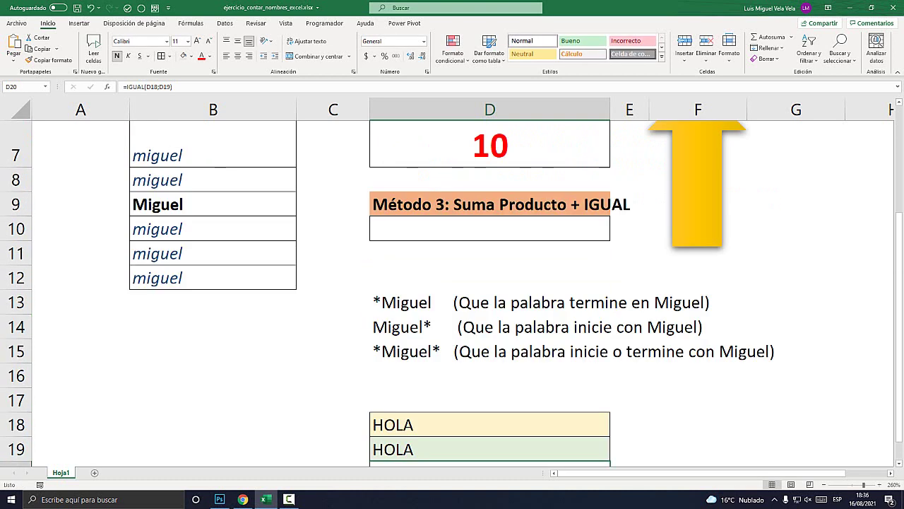
pyautogui.doubleClick(472, 204)
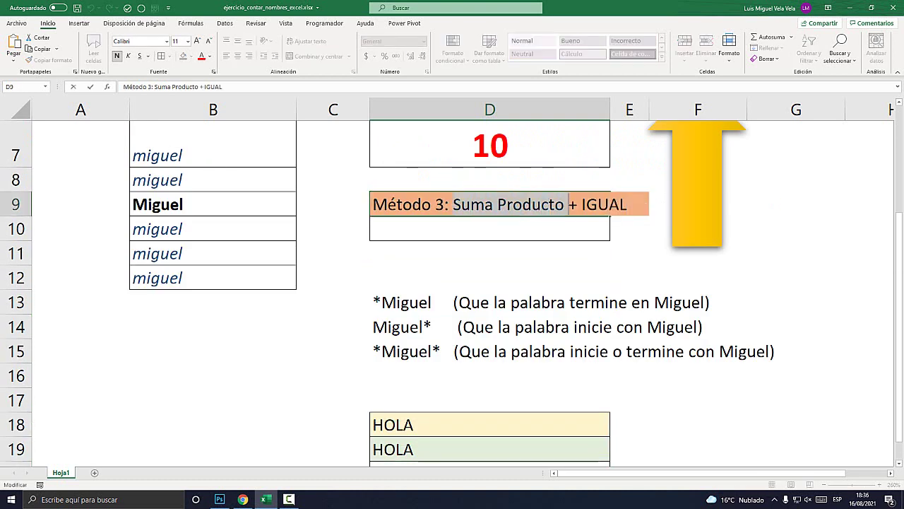
pyautogui.press('Escape')
pyautogui.hotkey('ctrl', 'n')
pyautogui.scroll(-1, 452, 292)
pyautogui.scroll(-1, 452, 293)
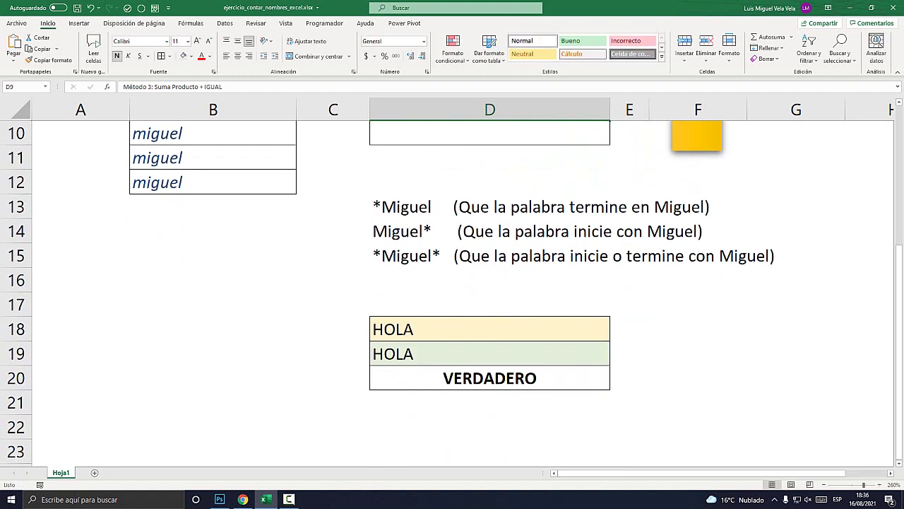
# Step: Insert -- after the equals sign so D20 reads =--IGUAL(D18;D19)
pyautogui.doubleClick(466, 378)
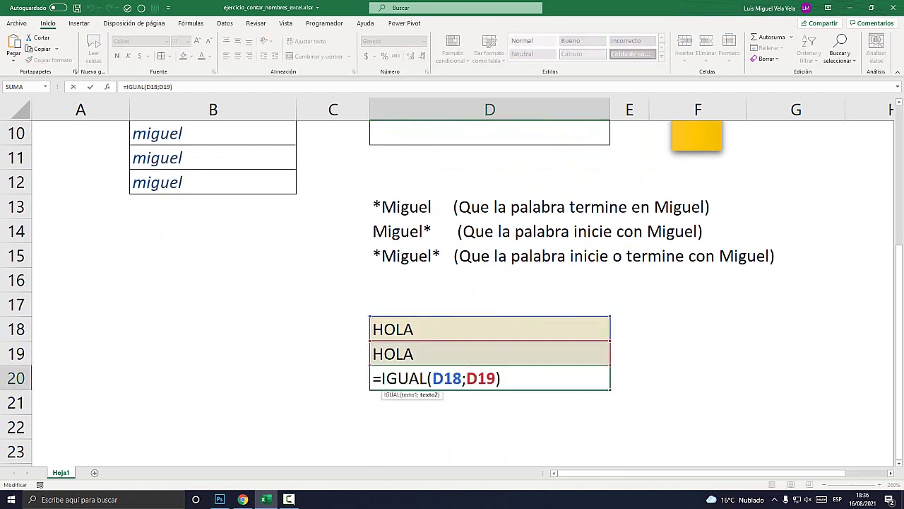
pyautogui.click(382, 378)
pyautogui.write('--')
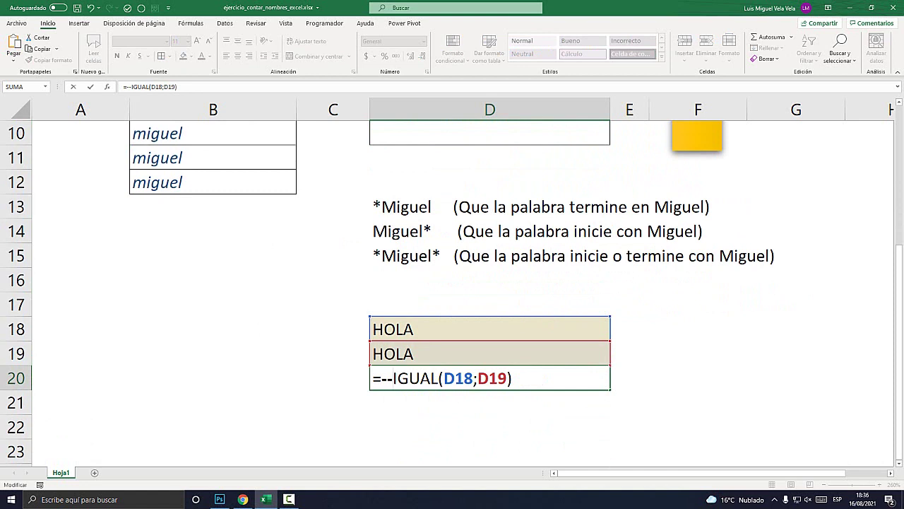
pyautogui.press('Return')
pyautogui.click(490, 378)
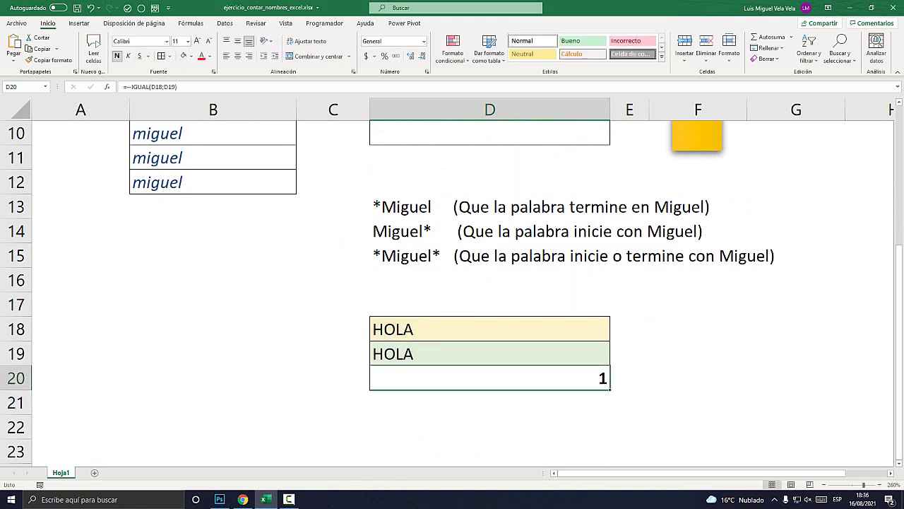
# Step: Centre D20's result and review the double minus in its formula
pyautogui.click(238, 55)
pyautogui.doubleClick(475, 378)
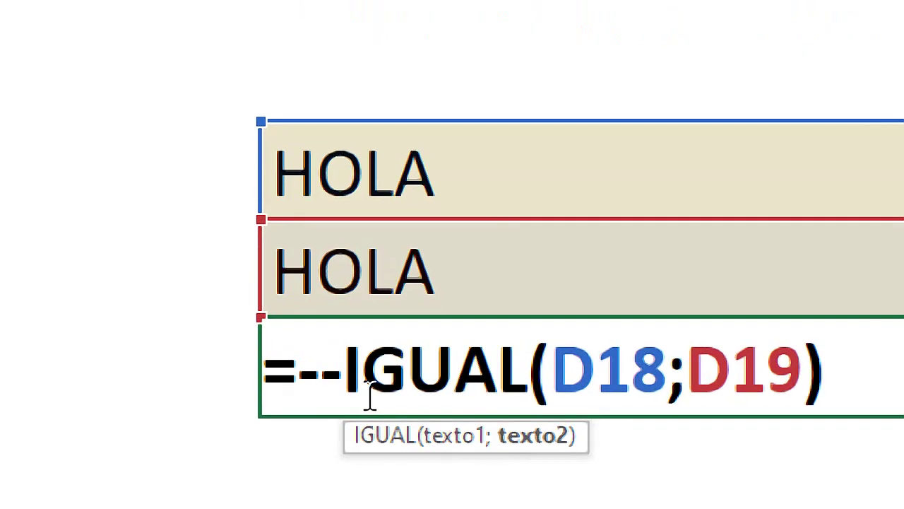
pyautogui.moveTo(389, 378); pyautogui.dragTo(384, 379)
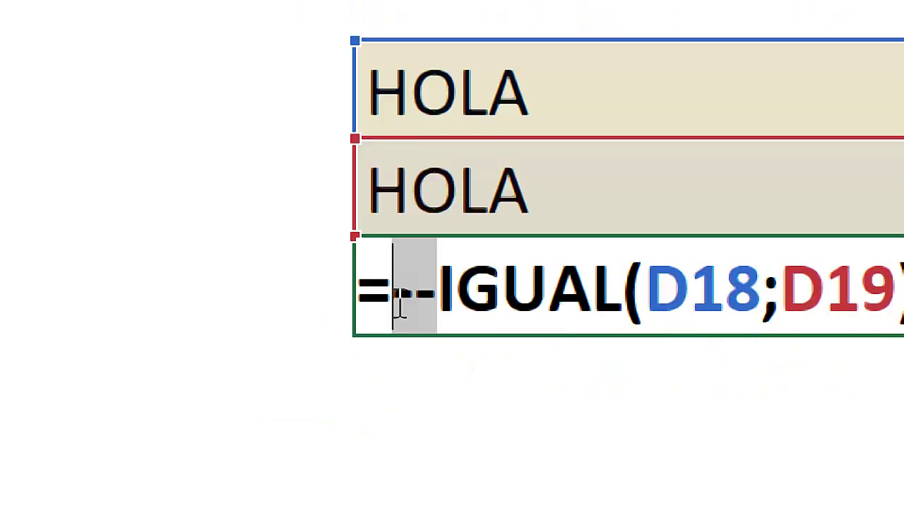
pyautogui.click(343, 369)
pyautogui.moveTo(459, 258); pyautogui.dragTo(408, 258)
pyautogui.press('Return')
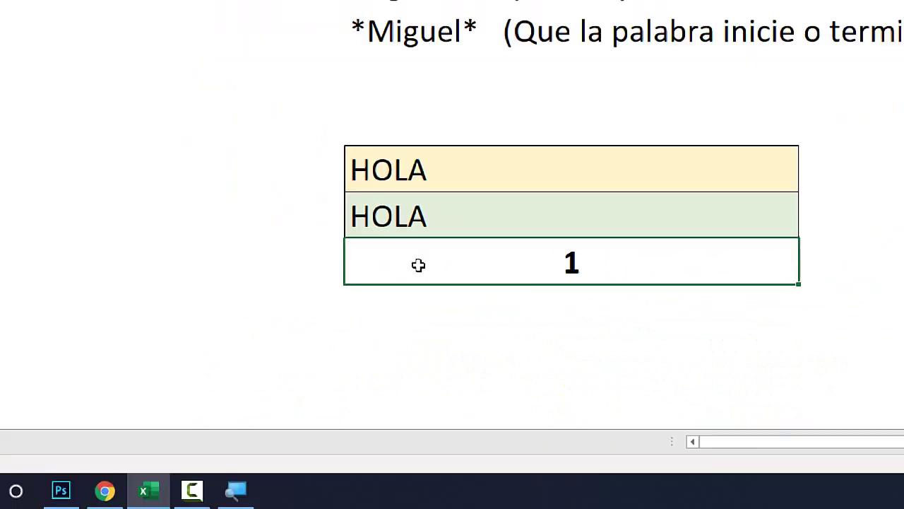
pyautogui.press('F2')
pyautogui.hotkey('shift', 'Return')
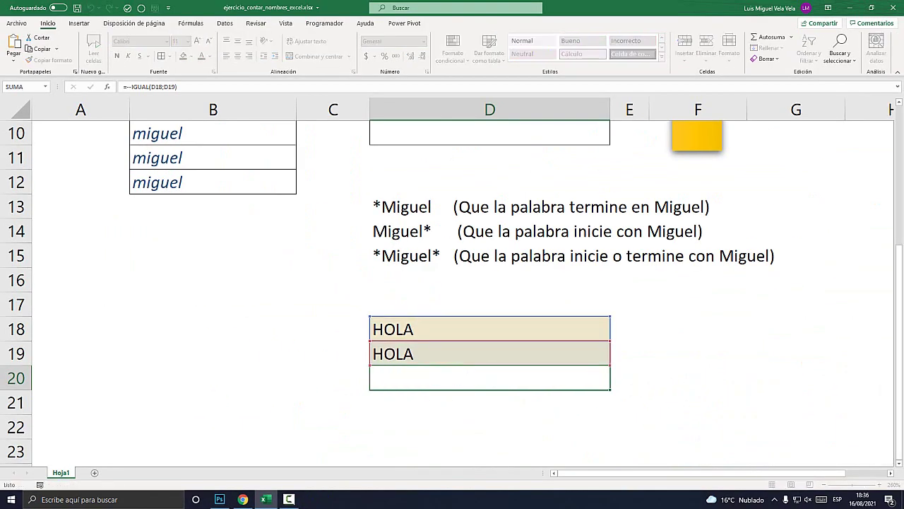
# Step: Re-enter HOLA in D19 so D20 shows 1
pyautogui.press('Delete')
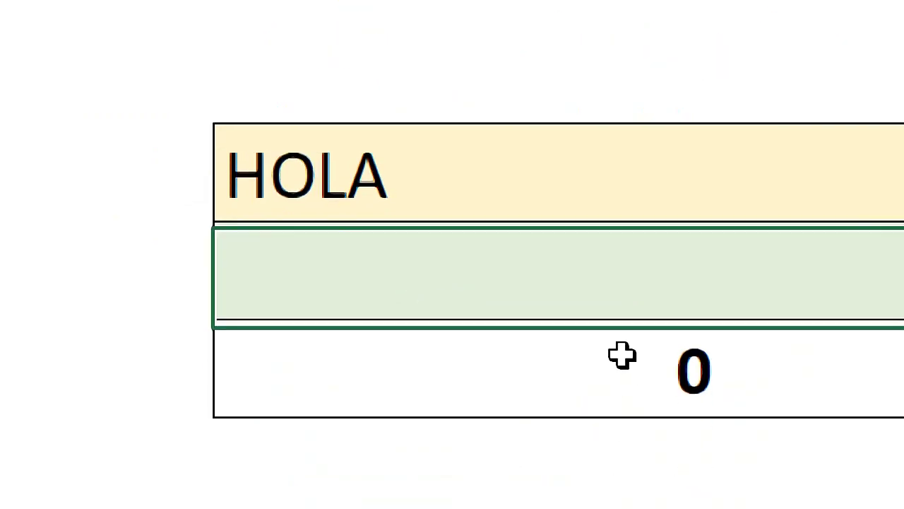
pyautogui.click(438, 373)
pyautogui.click(415, 359)
pyautogui.write('H')
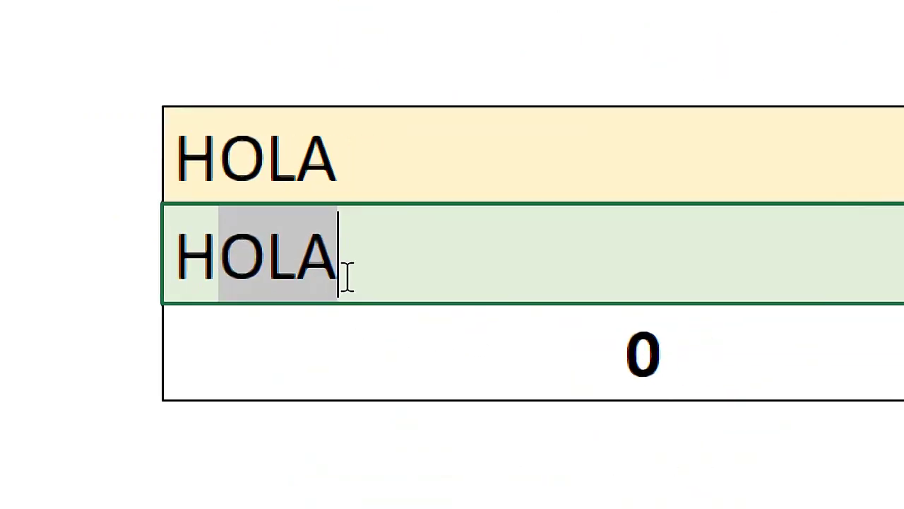
pyautogui.press('Delete')
pyautogui.press('Return')
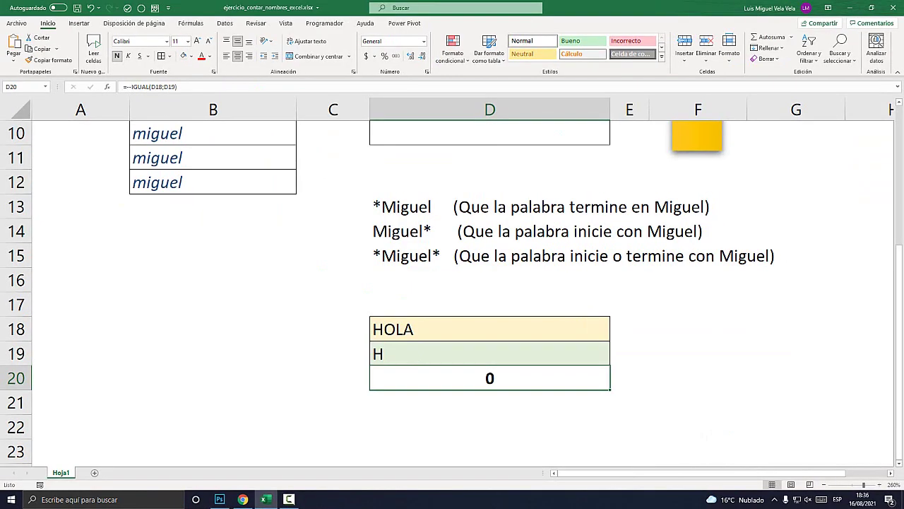
pyautogui.press('Up')
pyautogui.press('F2')
pyautogui.write('OL')
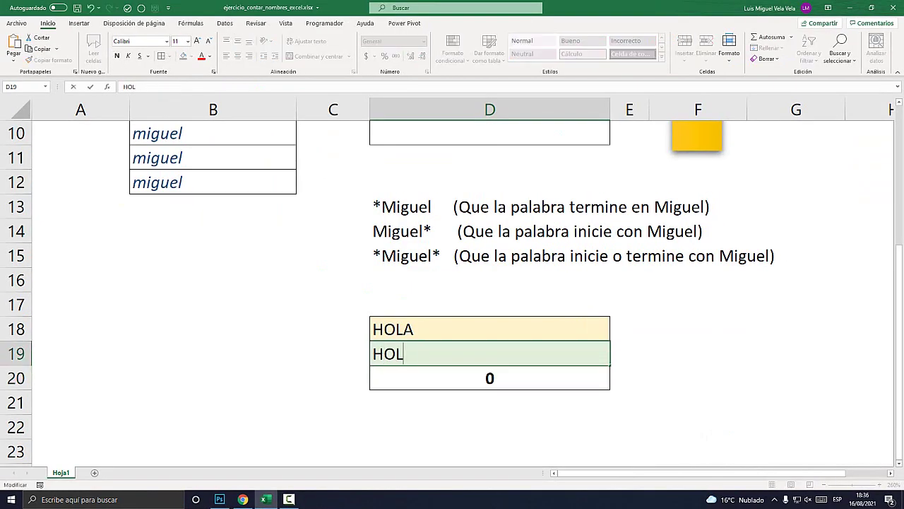
pyautogui.write('A')
pyautogui.press('Return')
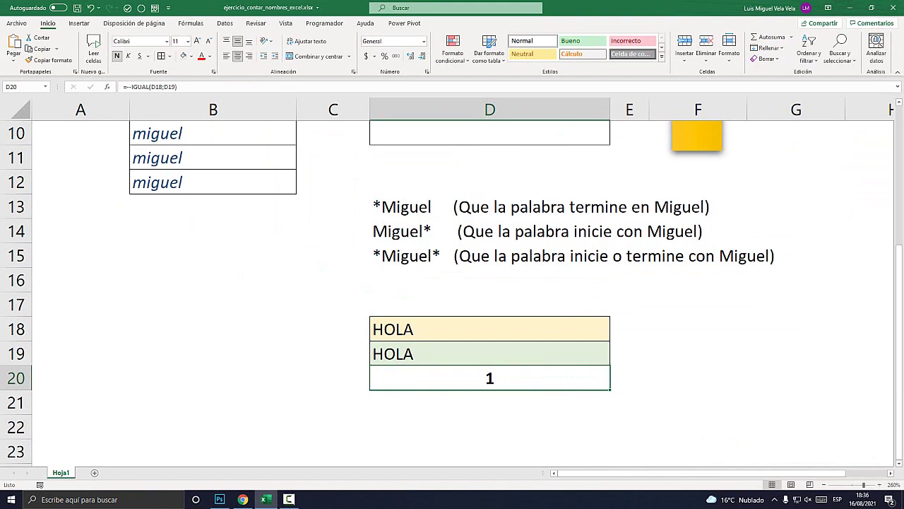
# Step: Enlarge D20's font to 22 and centre D18:D20
pyautogui.hotkey('ctrl', 'shift', '>')
pyautogui.hotkey('ctrl', 'shift', '>')
pyautogui.hotkey('ctrl', 'shift', '>')
pyautogui.hotkey('ctrl', 'shift', '>')
pyautogui.hotkey('ctrl', 'shift', '>')
pyautogui.hotkey('ctrl', 'shift', '>')
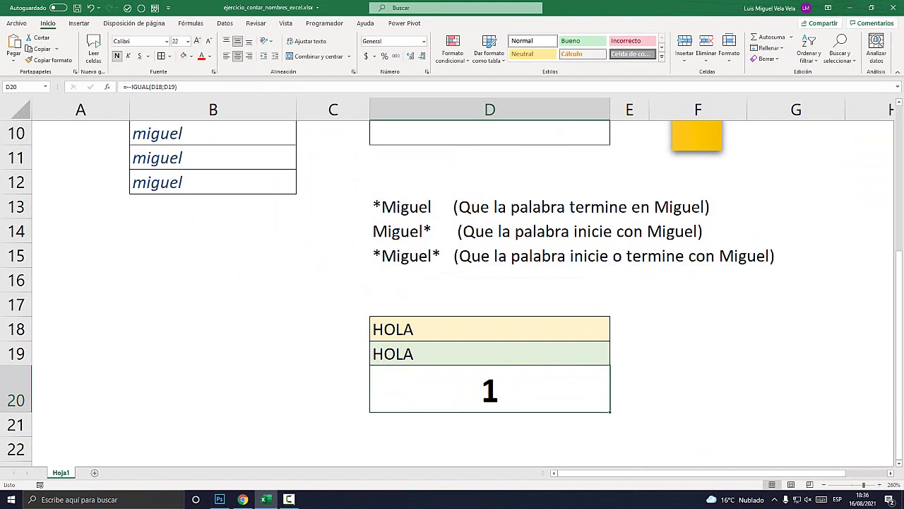
pyautogui.hotkey('shift', 'Up')
pyautogui.hotkey('shift', 'Up')
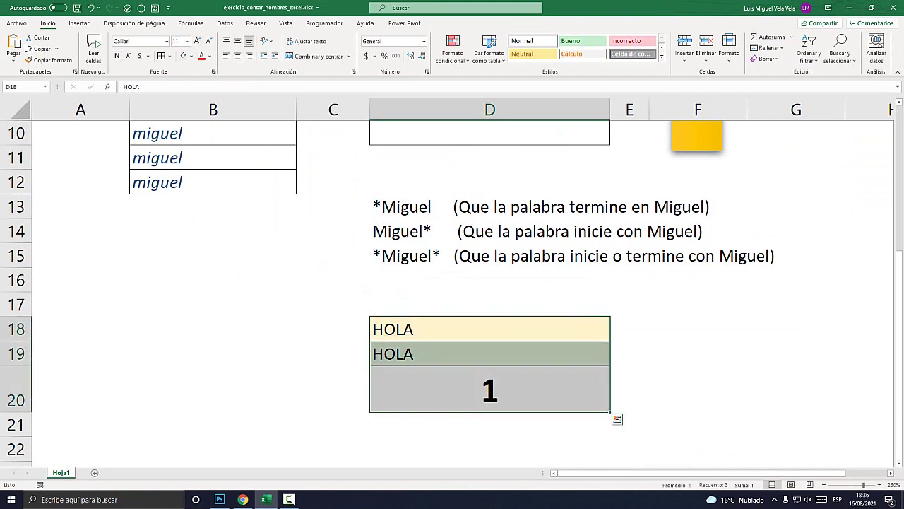
pyautogui.click(238, 55)
pyautogui.click(490, 388)
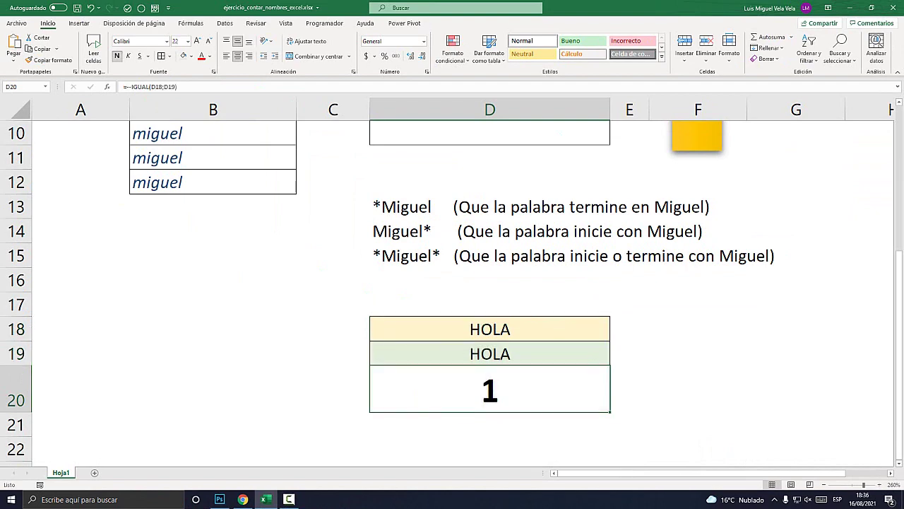
pyautogui.scroll(3, 452, 293)
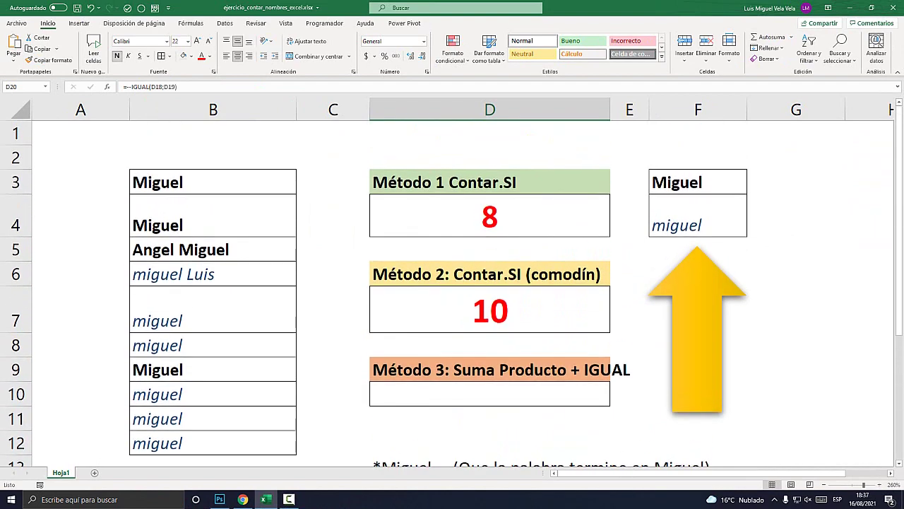
pyautogui.click(698, 182)
pyautogui.moveTo(213, 181); pyautogui.dragTo(212, 443)
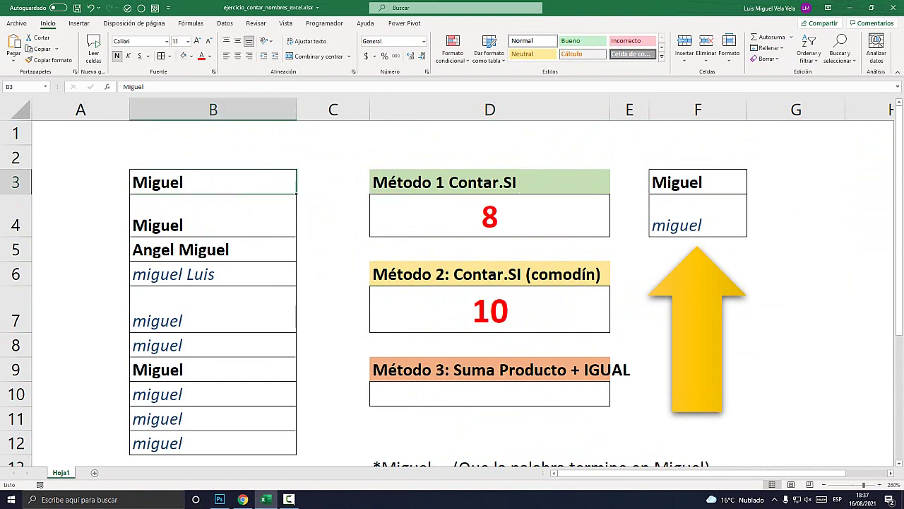
pyautogui.click(213, 224)
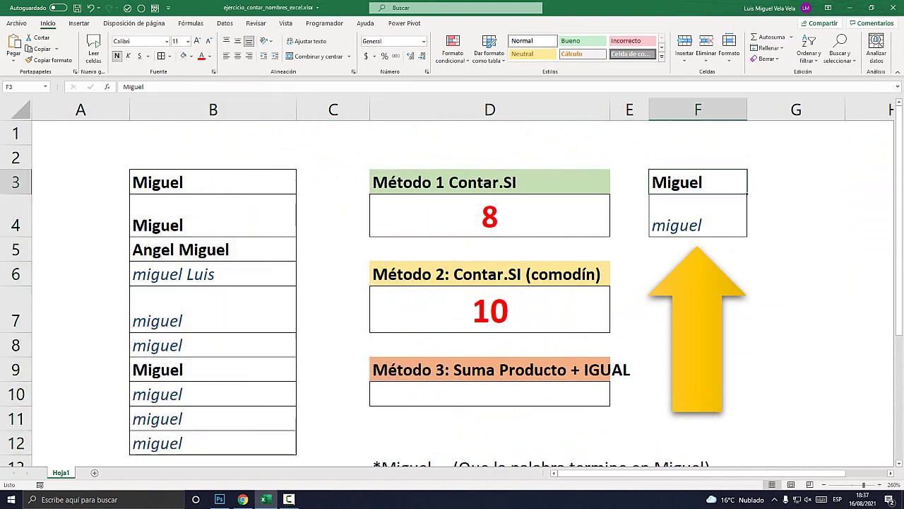
pyautogui.click(490, 215)
pyautogui.scroll(-3, 452, 283)
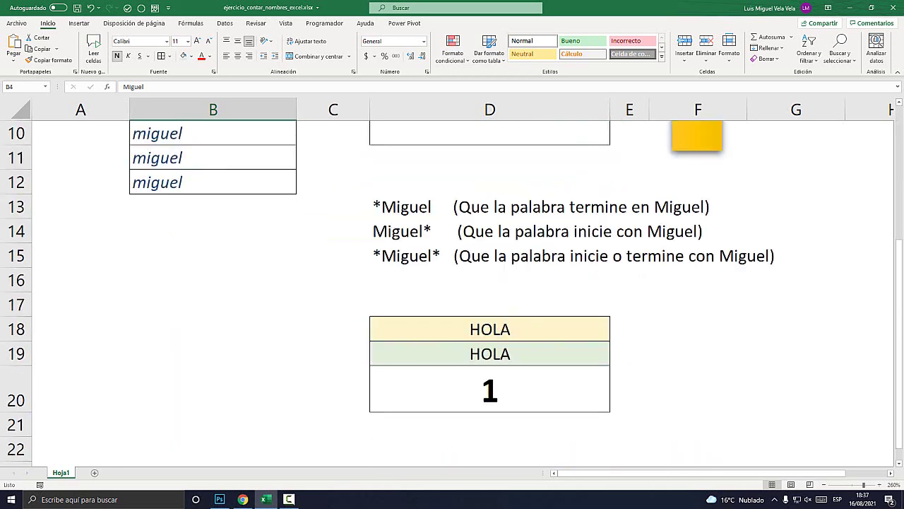
pyautogui.scroll(1, 453, 283)
pyautogui.scroll(-1, 453, 282)
pyautogui.scroll(-1, 452, 283)
pyautogui.click(490, 322)
pyautogui.press('F2')
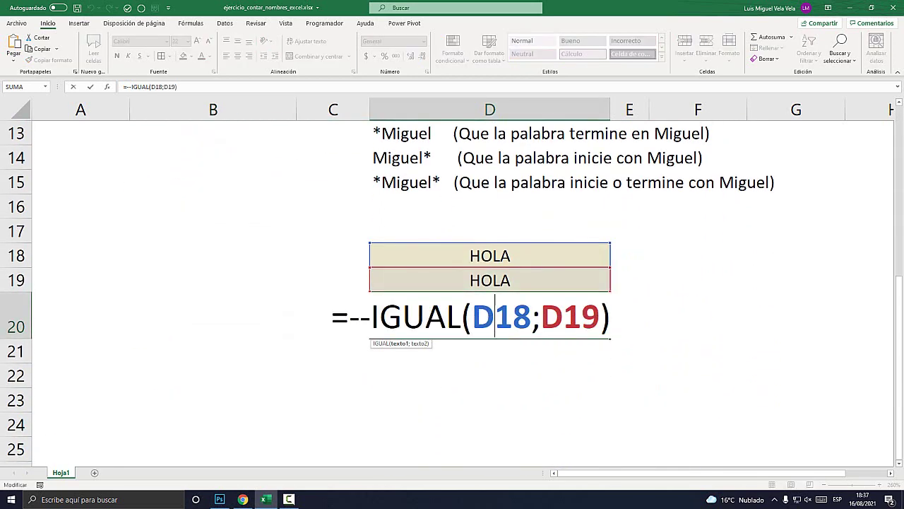
pyautogui.press('Escape')
pyautogui.press('F2')
pyautogui.press('Escape')
pyautogui.scroll(3, 452, 283)
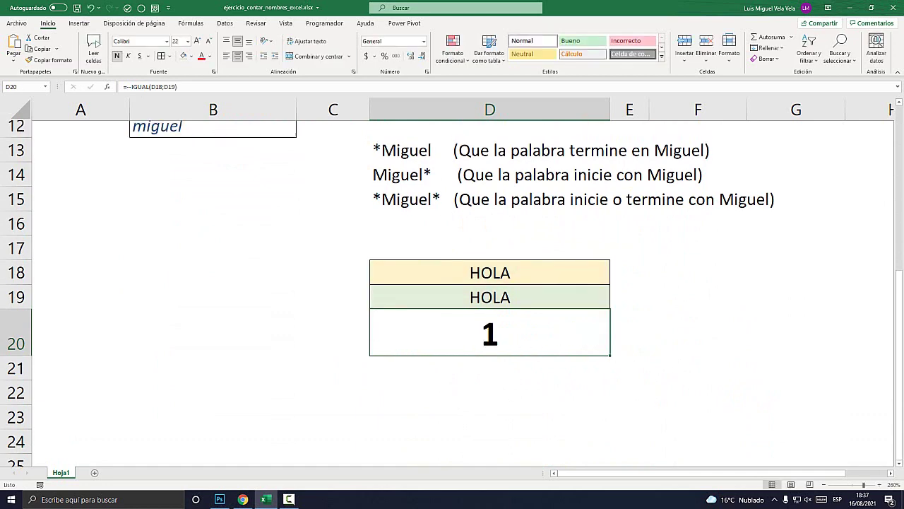
pyautogui.scroll(-3, 453, 283)
pyautogui.scroll(2, 453, 283)
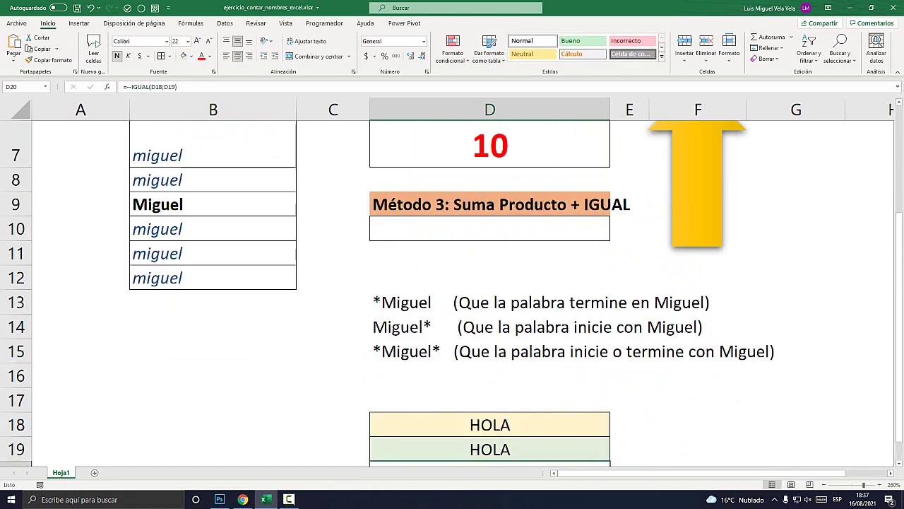
pyautogui.scroll(1, 452, 282)
pyautogui.scroll(-3, 452, 283)
pyautogui.doubleClick(510, 279)
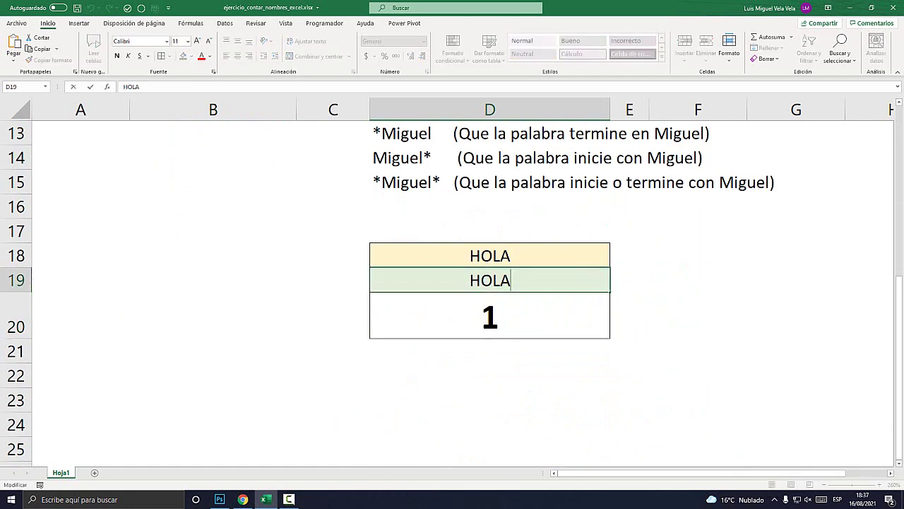
pyautogui.moveTo(510, 279); pyautogui.dragTo(491, 279)
pyautogui.write('ola')
pyautogui.press('Return')
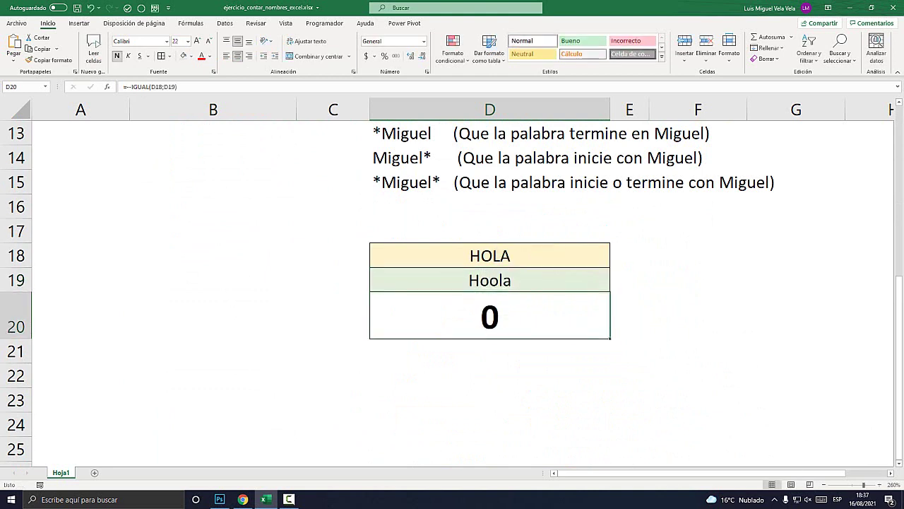
pyautogui.press('Up')
pyautogui.press('F2')
pyautogui.press('Left')
pyautogui.press('Left')
pyautogui.press('Left')
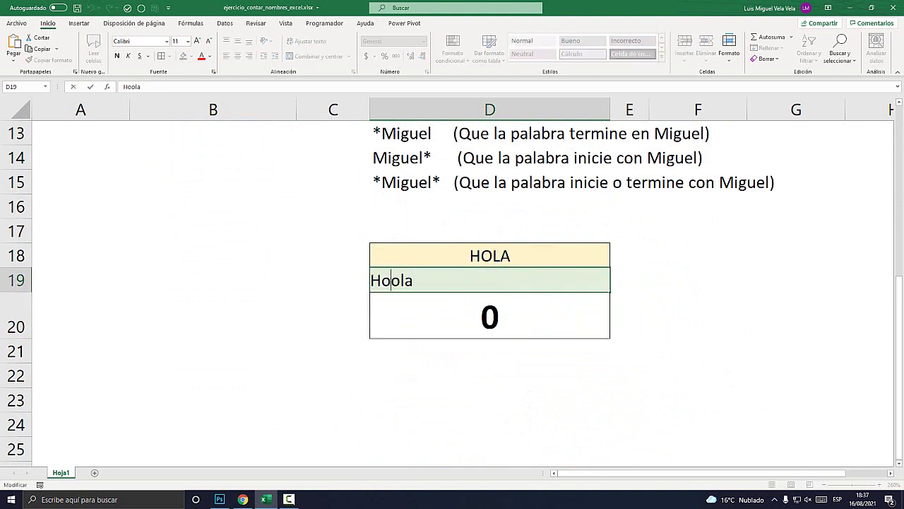
pyautogui.press('Delete')
pyautogui.press('Return')
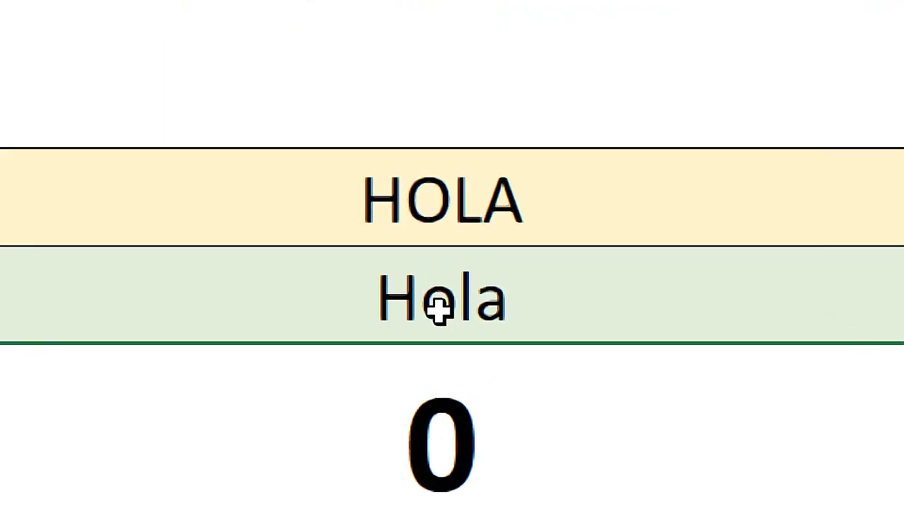
pyautogui.doubleClick(490, 280)
pyautogui.press('Escape')
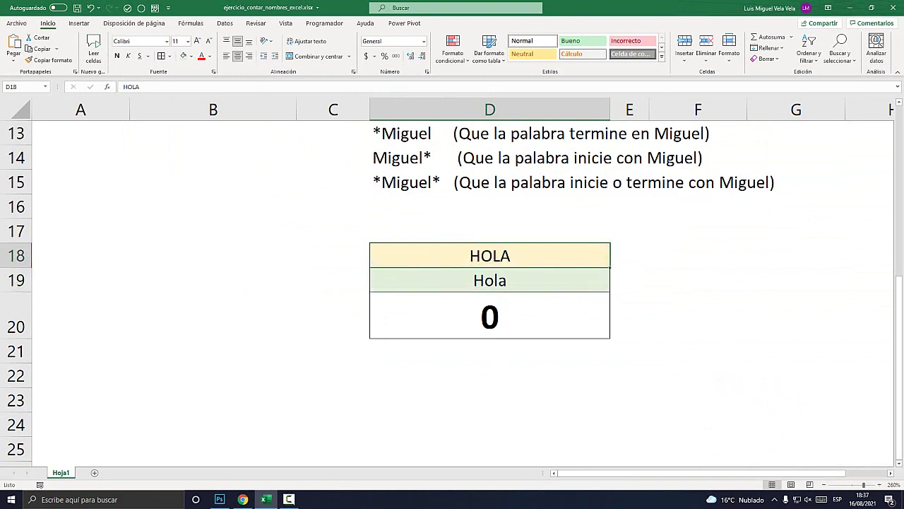
pyautogui.press('F2')
pyautogui.hotkey('shift', 'Left')
pyautogui.hotkey('shift', 'Left')
pyautogui.hotkey('shift', 'Left')
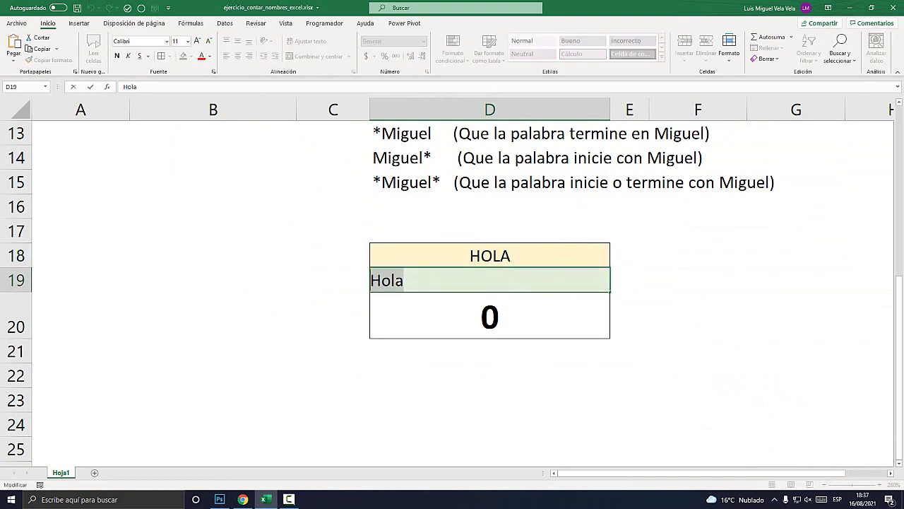
pyautogui.write('OL')
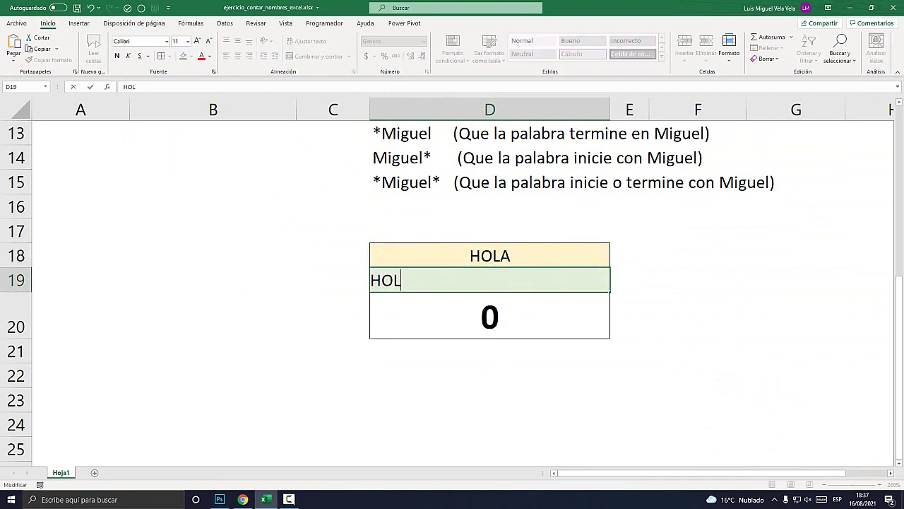
pyautogui.write('a')
pyautogui.press('Return')
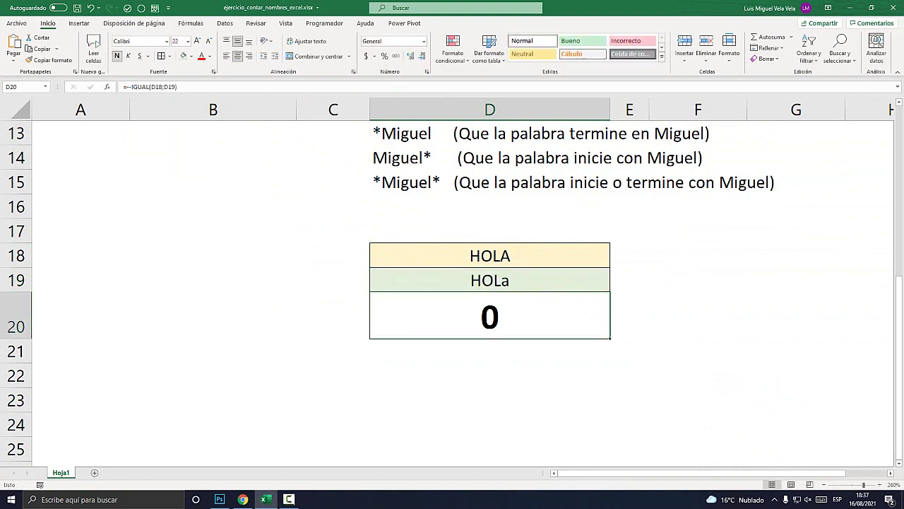
pyautogui.press('Up')
pyautogui.press('F2')
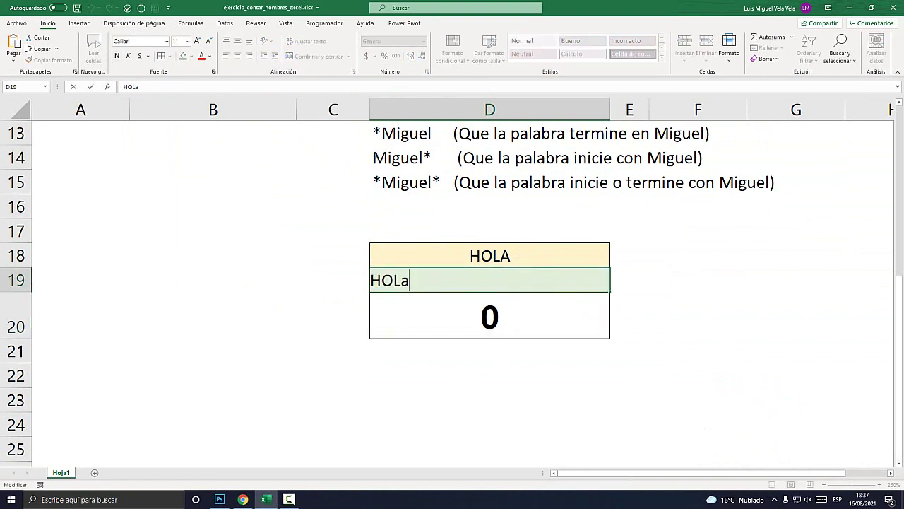
pyautogui.press('BackSpace')
pyautogui.write('A')
pyautogui.press('Return')
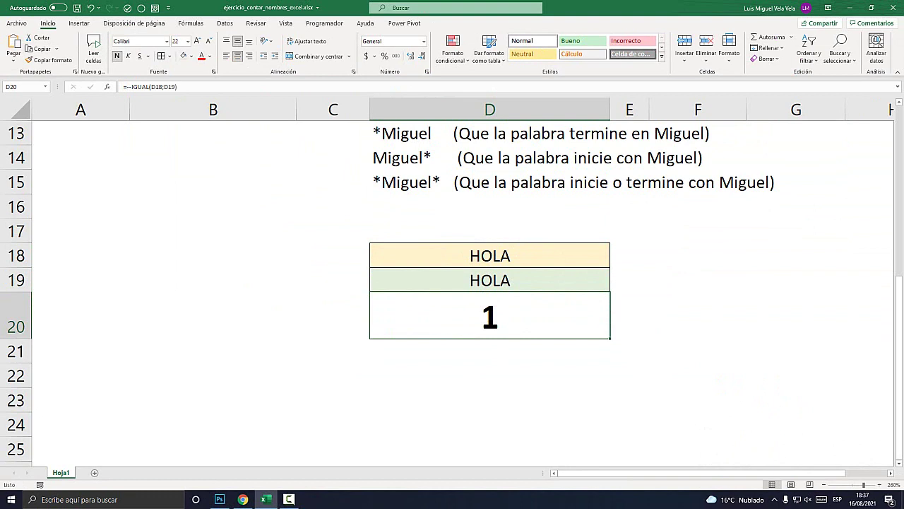
pyautogui.scroll(2, 452, 283)
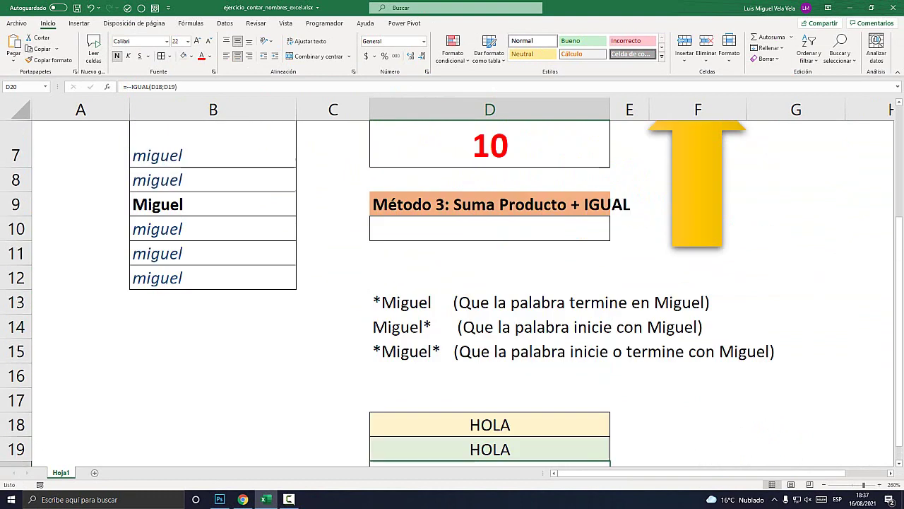
pyautogui.scroll(1, 452, 282)
# Step: Enter =SUMAPRODUCTO(--IGUAL(F3;B3:B12)) in D10, accepting the correction, to count 3 exact Miguels
pyautogui.click(490, 321)
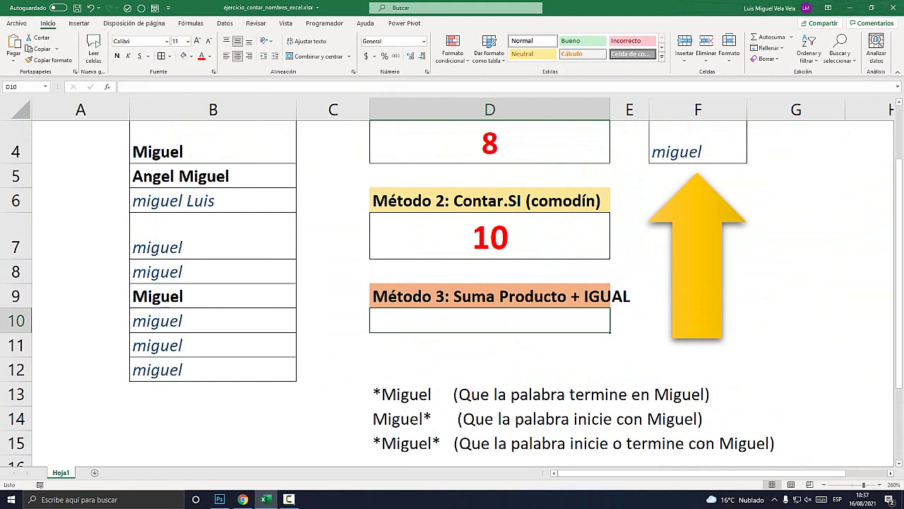
pyautogui.write('=SUMA')
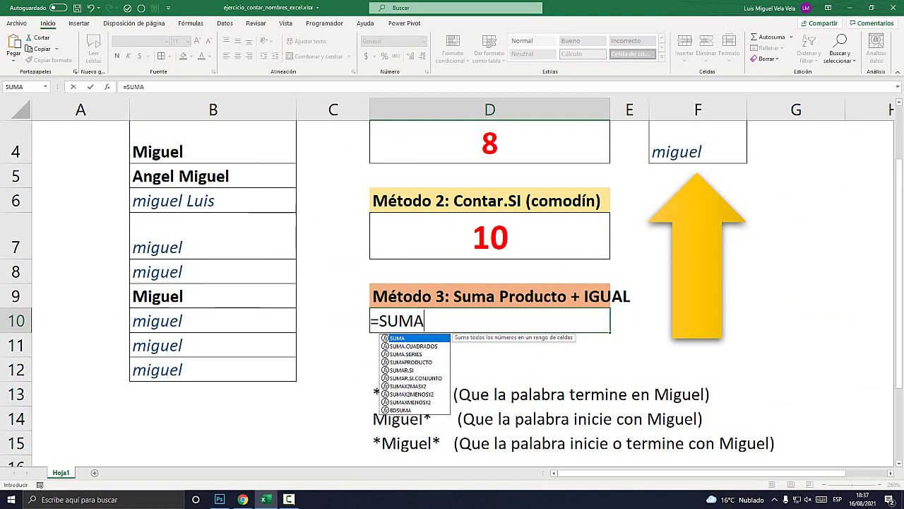
pyautogui.press('Down')
pyautogui.press('Down')
pyautogui.press('Down')
pyautogui.press('Tab')
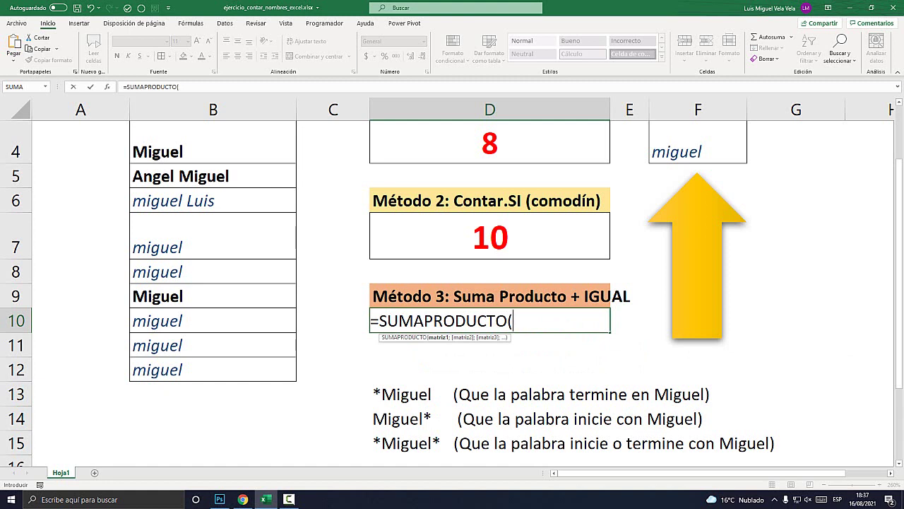
pyautogui.write('--')
pyautogui.write('IGUA')
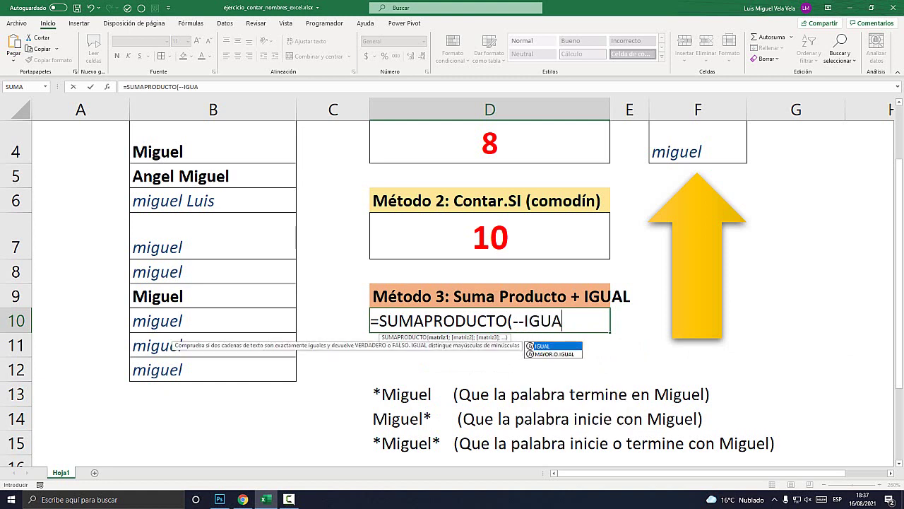
pyautogui.write('L(')
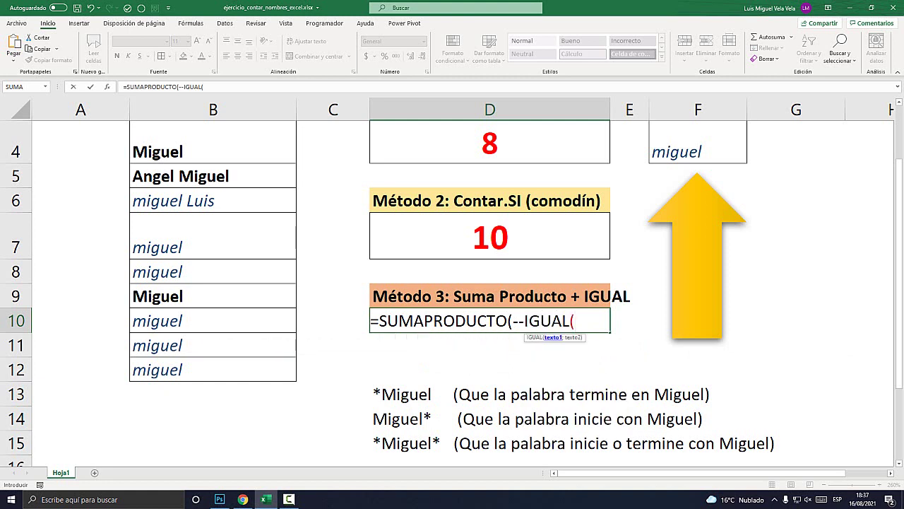
pyautogui.scroll(1, 490, 283)
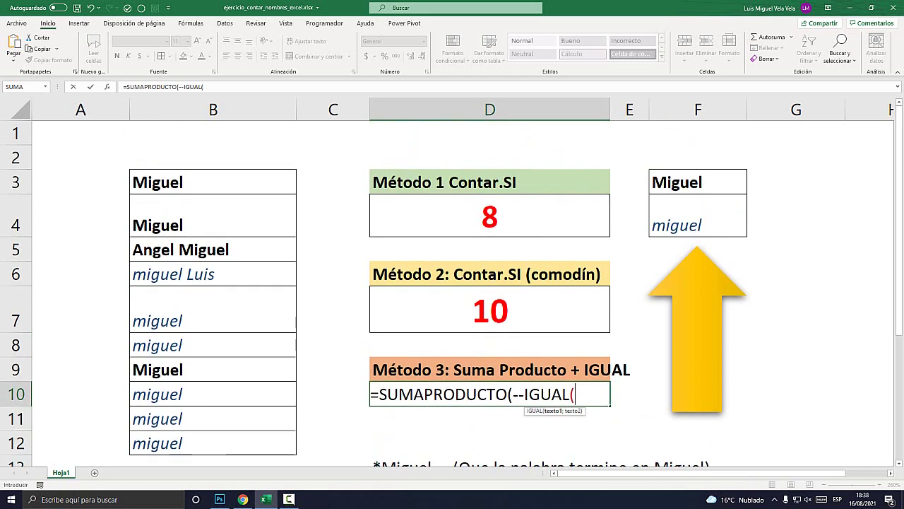
pyautogui.click(698, 182)
pyautogui.write(';')
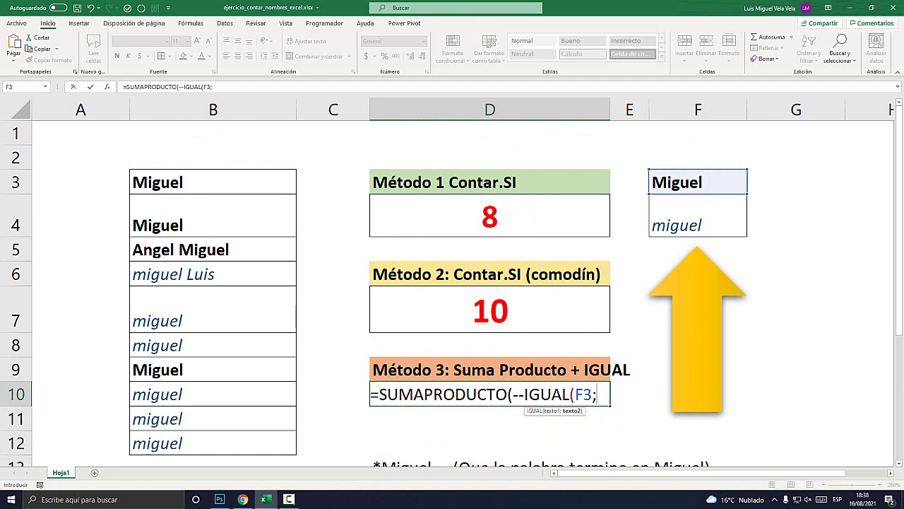
pyautogui.moveTo(282, 183); pyautogui.dragTo(291, 444)
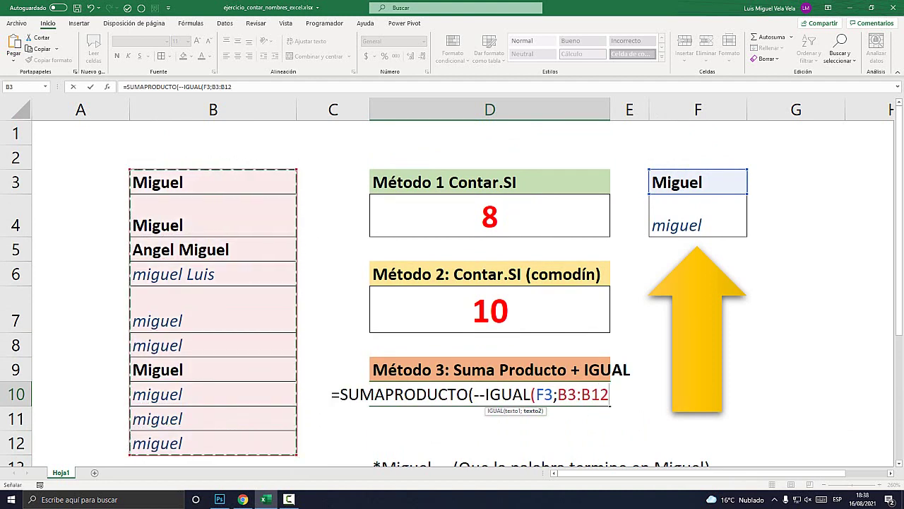
pyautogui.write(')')
pyautogui.press('Return')
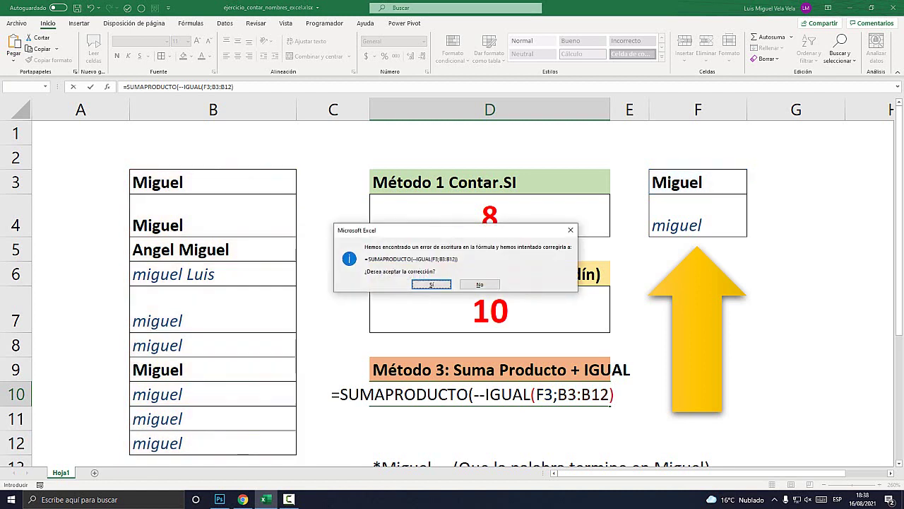
pyautogui.press('Return')
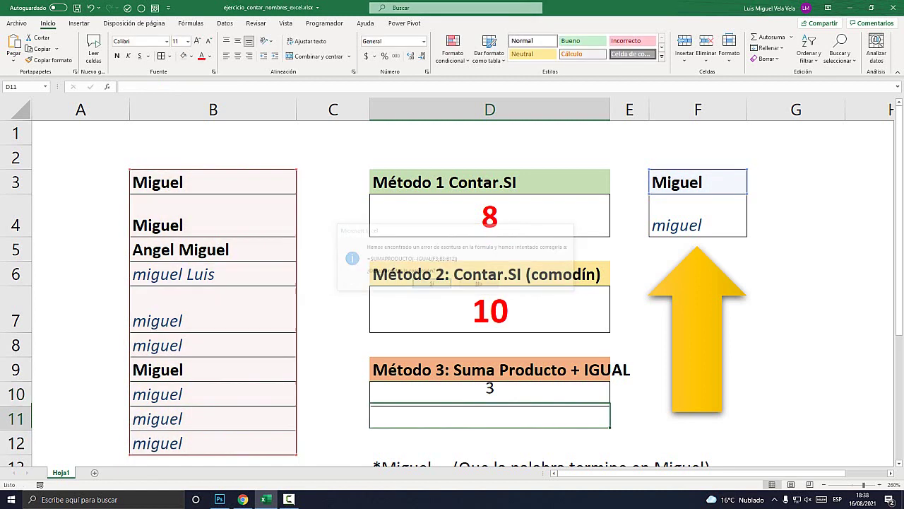
# Step: Re-enter the D10 formula unchanged
pyautogui.doubleClick(545, 394)
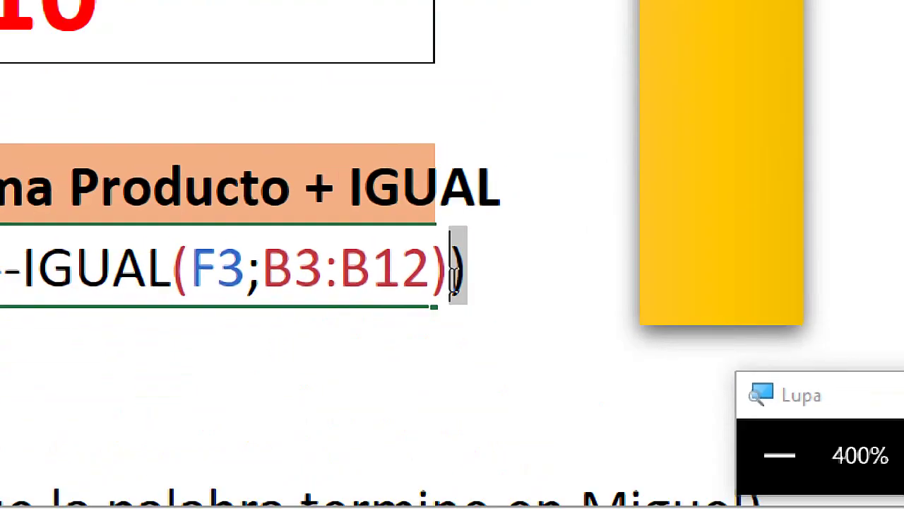
pyautogui.press('super+Escape')
pyautogui.press('Return')
# Step: Trim B5 from 'Angel Miguel' down to 'Miguel'
pyautogui.click(213, 250)
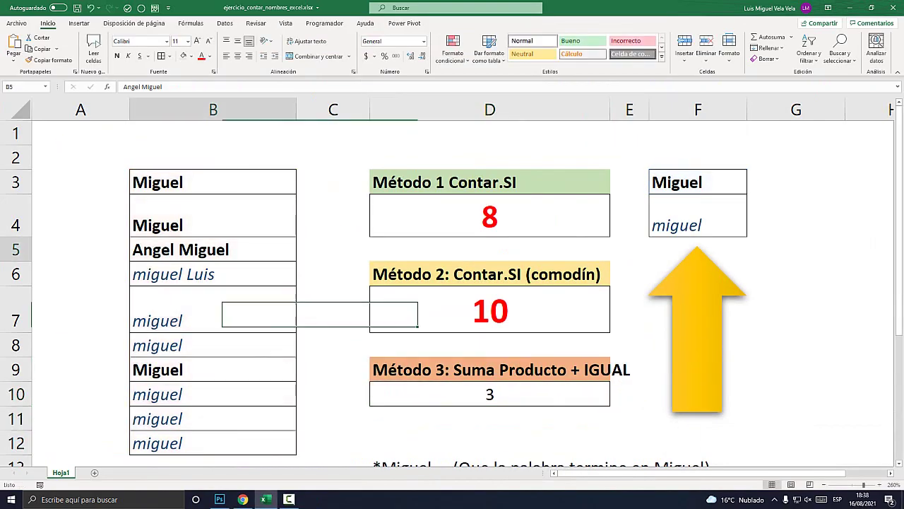
pyautogui.doubleClick(179, 250)
pyautogui.hotkey('shift', 'Home')
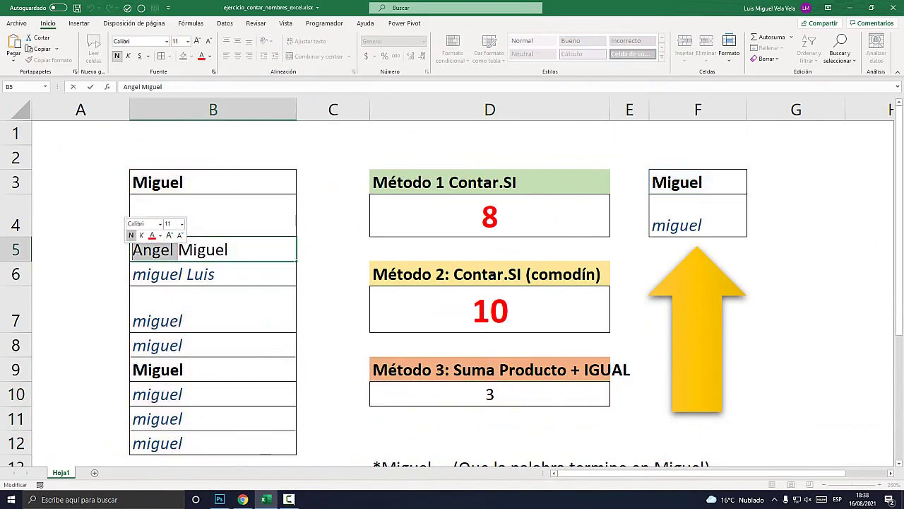
pyautogui.press('BackSpace')
pyautogui.press('Return')
# Step: Trim B6 to plain 'miguel', removing 'Luis' and the trailing space
pyautogui.hotkey('shift', 'Left')
pyautogui.hotkey('shift', 'Left')
pyautogui.hotkey('shift', 'Left')
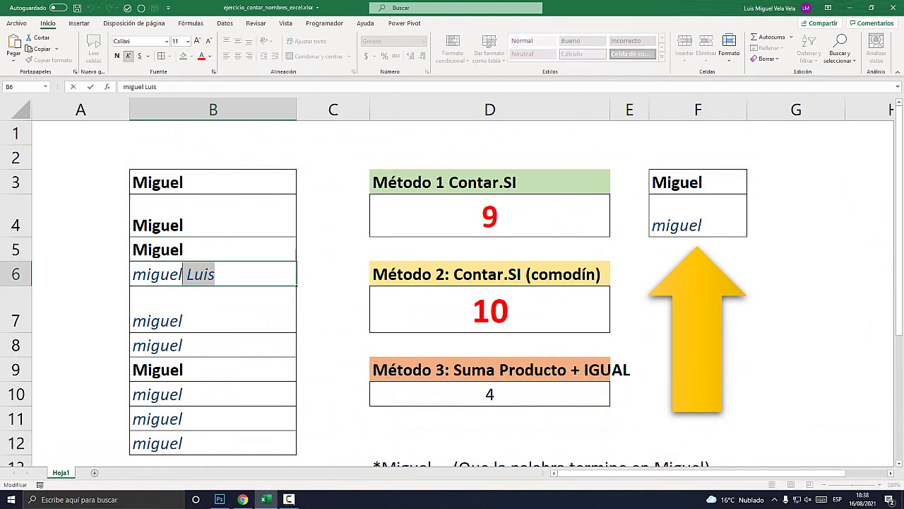
pyautogui.press('BackSpace')
pyautogui.press('Return')
pyautogui.press('Up')
pyautogui.press('F2')
pyautogui.press('BackSpace')
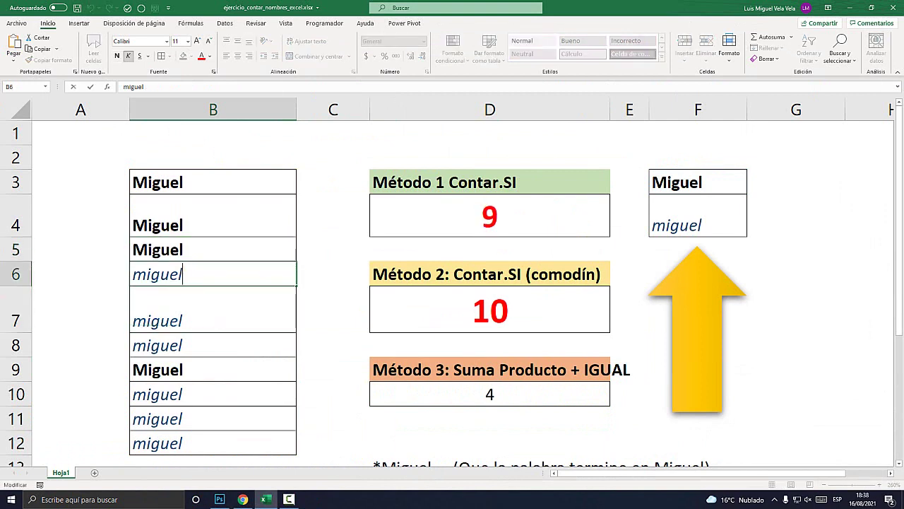
pyautogui.press('Return')
# Step: Inspect the F3 reference in D10's formula and leave it unchanged
pyautogui.click(489, 394)
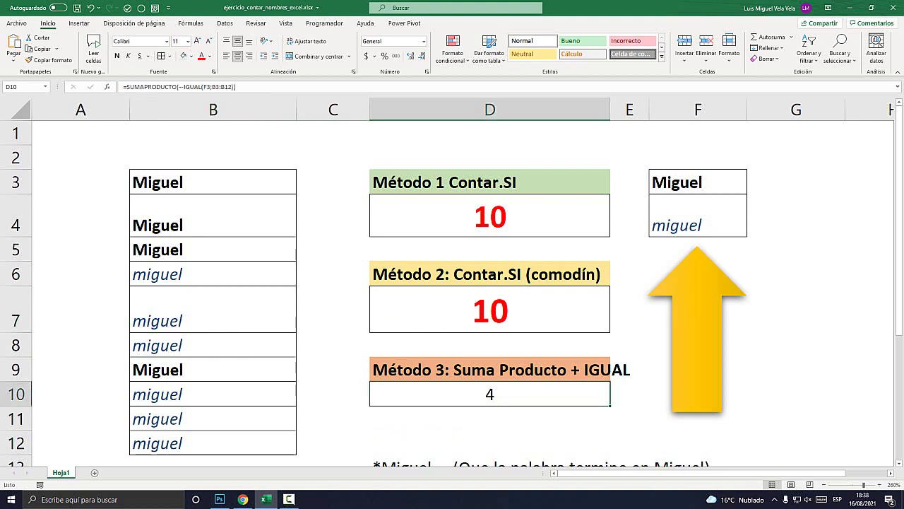
pyautogui.press('F2')
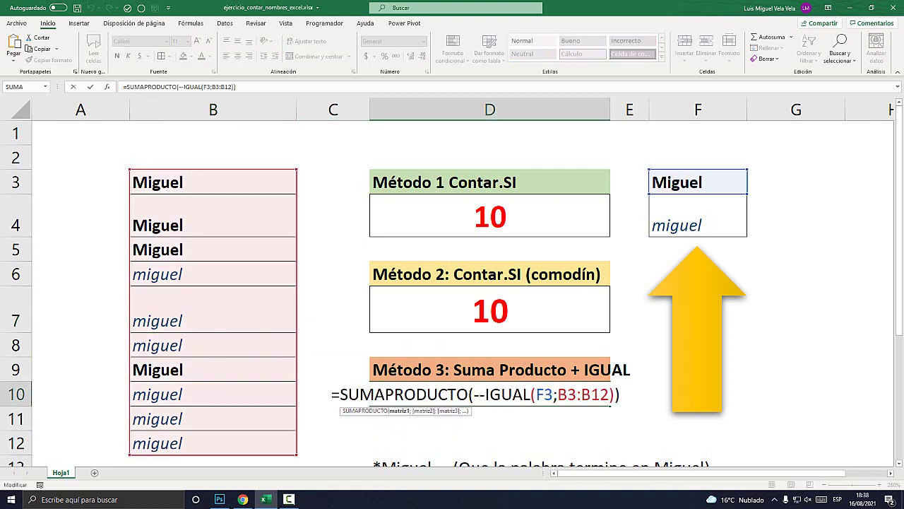
pyautogui.click(553, 394)
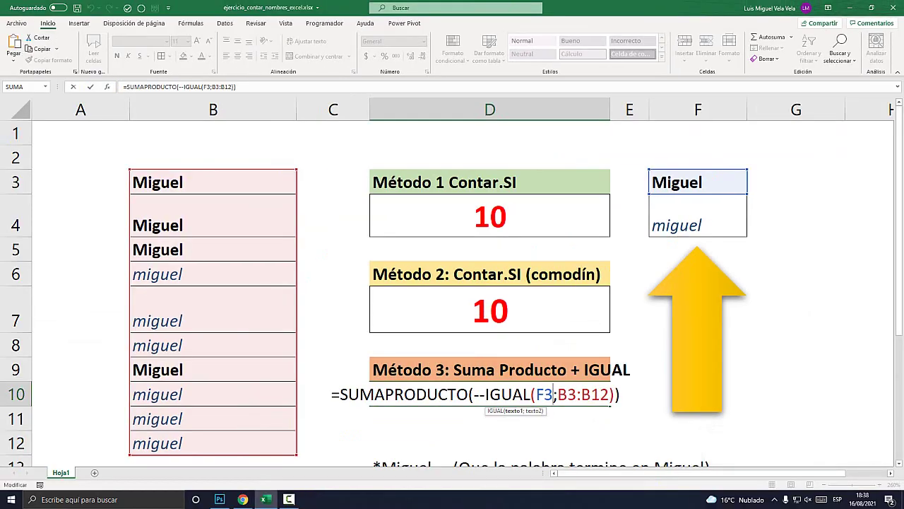
pyautogui.hotkey('ctrl', 'Return')
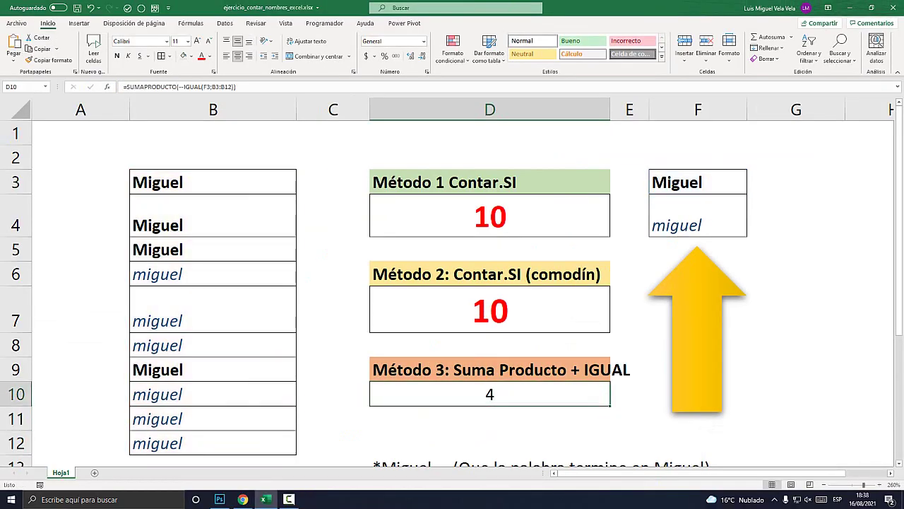
# Step: Review the Miguel entries in column B (B3, B4, B5, B9)
pyautogui.click(213, 182)
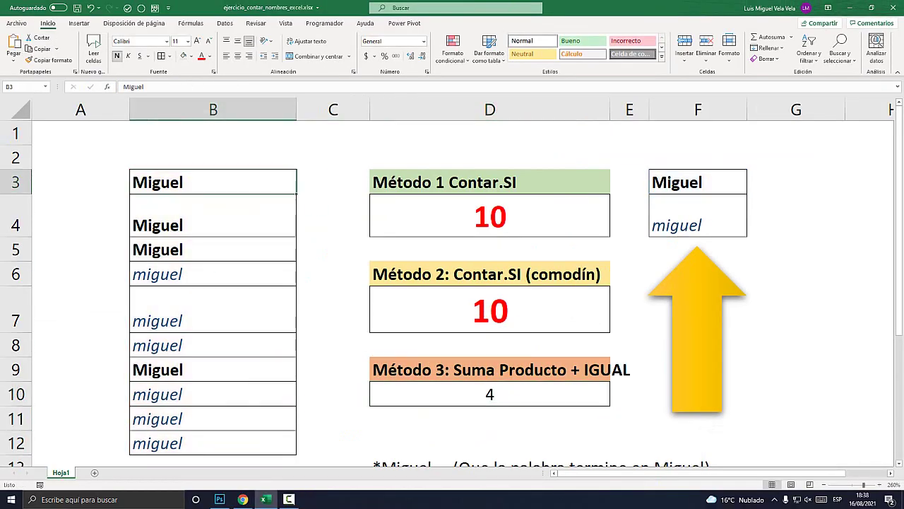
pyautogui.press('Down')
pyautogui.press('Down')
pyautogui.click(213, 370)
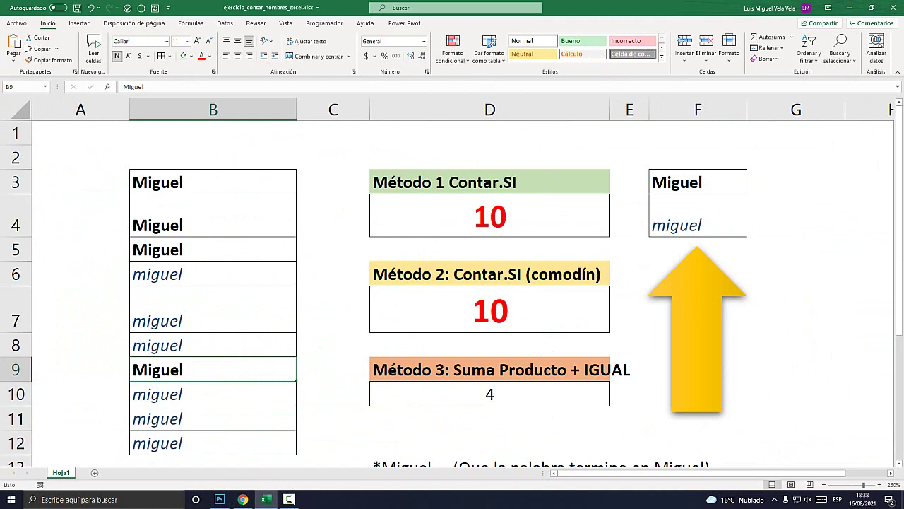
pyautogui.click(212, 250)
pyautogui.click(213, 224)
pyautogui.click(212, 182)
# Step: Replace F3 with F4 in D10's formula so it counts lowercase miguel
pyautogui.click(490, 393)
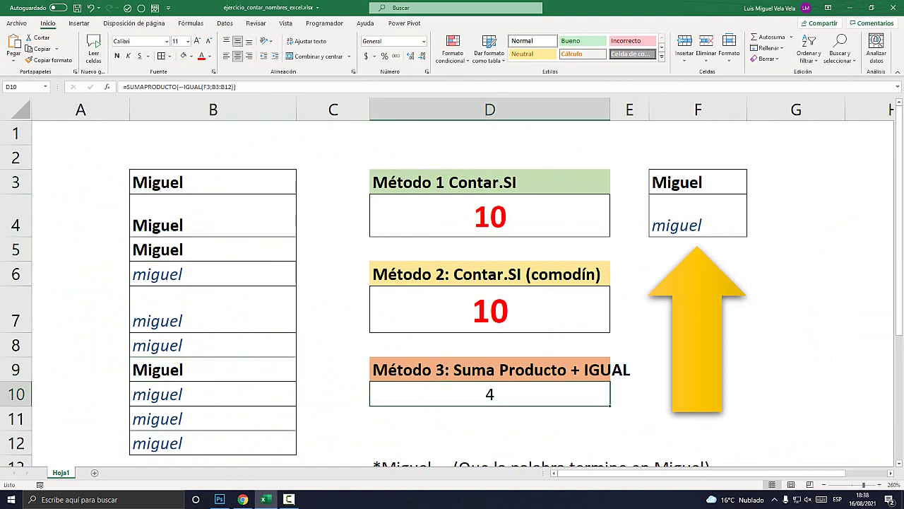
pyautogui.doubleClick(490, 394)
pyautogui.doubleClick(544, 393)
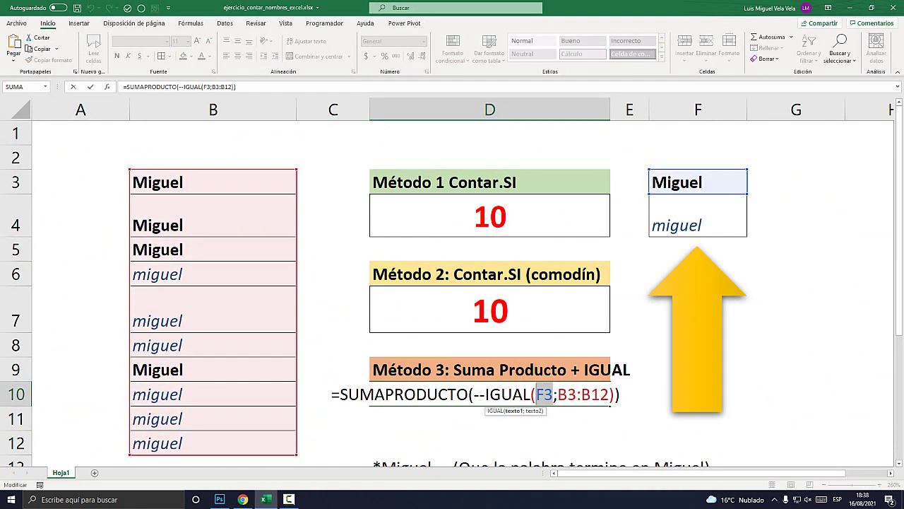
pyautogui.press('super+plus')
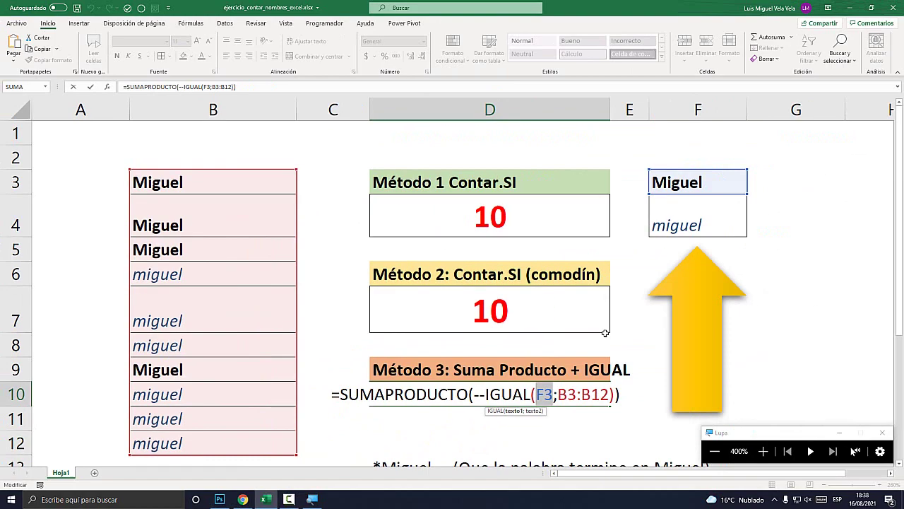
pyautogui.press('super+Escape')
pyautogui.click(698, 215)
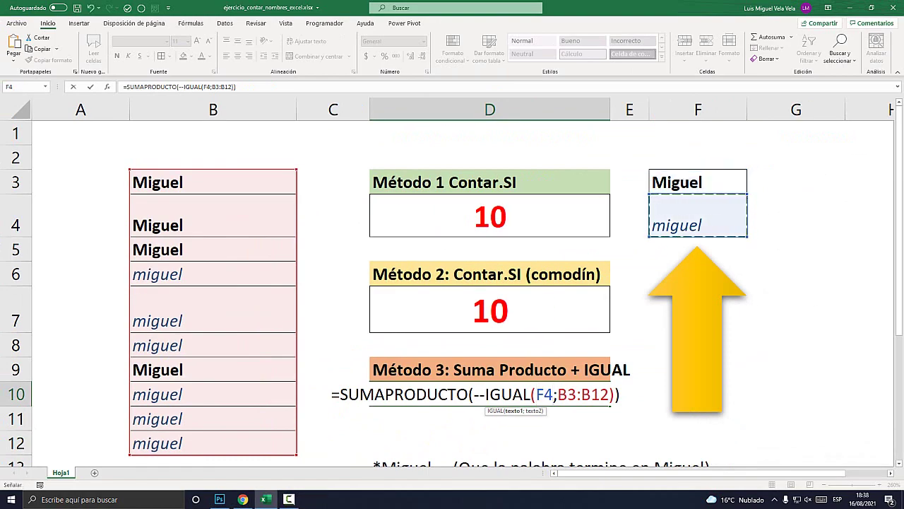
pyautogui.press('Return')
pyautogui.click(213, 274)
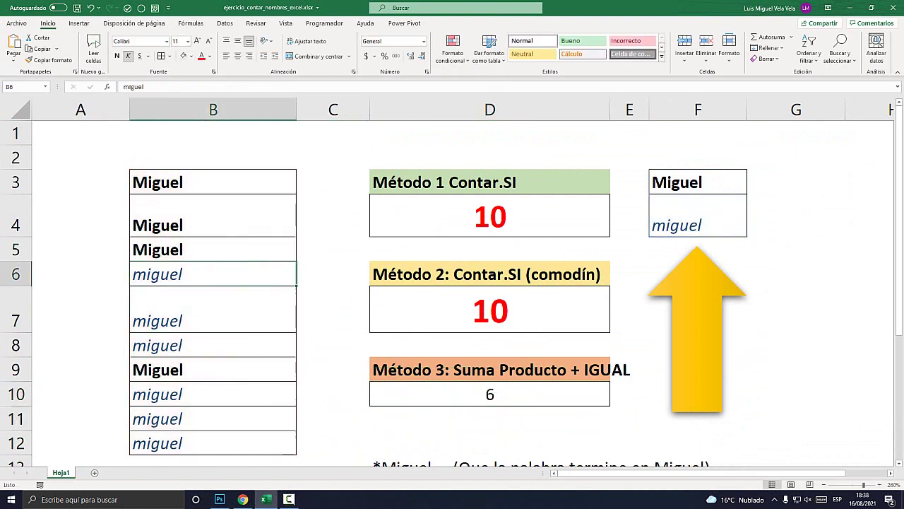
pyautogui.press('Down')
pyautogui.press('Down')
pyautogui.press('Down')
pyautogui.press('Down')
pyautogui.press('Down')
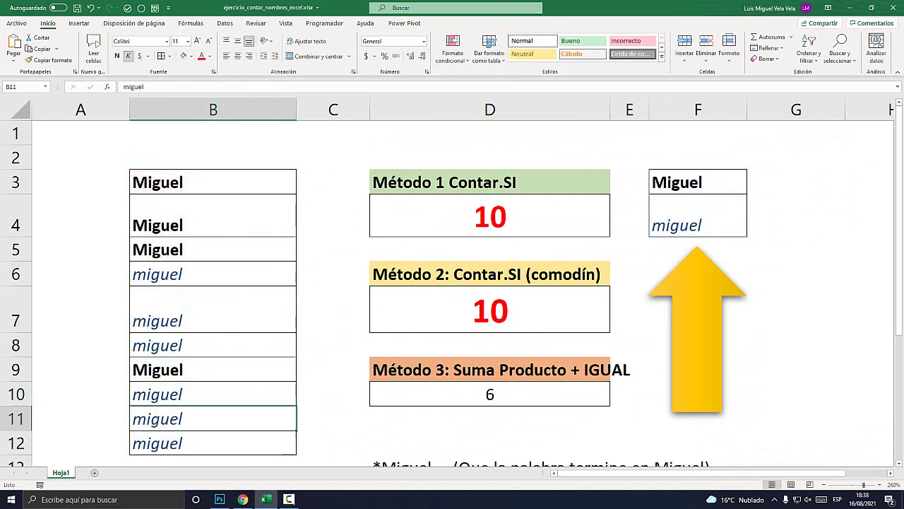
pyautogui.press('Down')
pyautogui.scroll(-4, 453, 294)
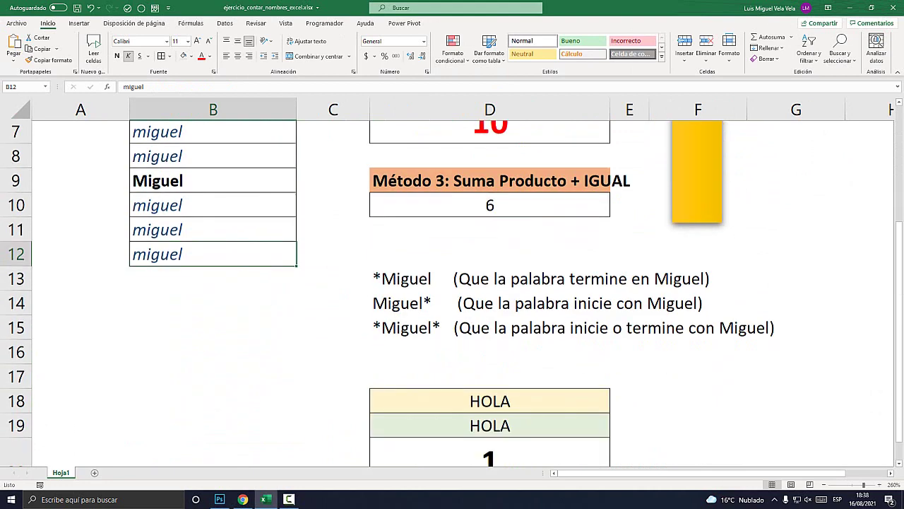
pyautogui.doubleClick(490, 315)
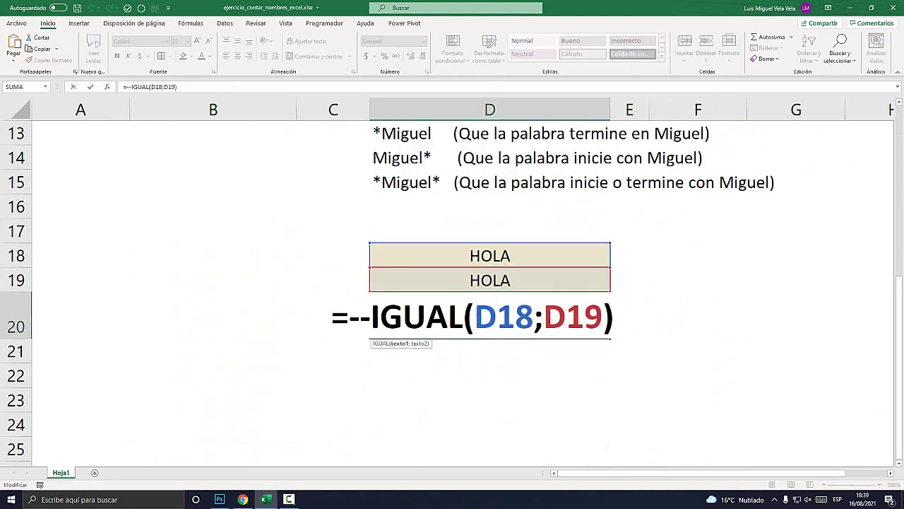
pyautogui.moveTo(380, 315); pyautogui.dragTo(463, 315)
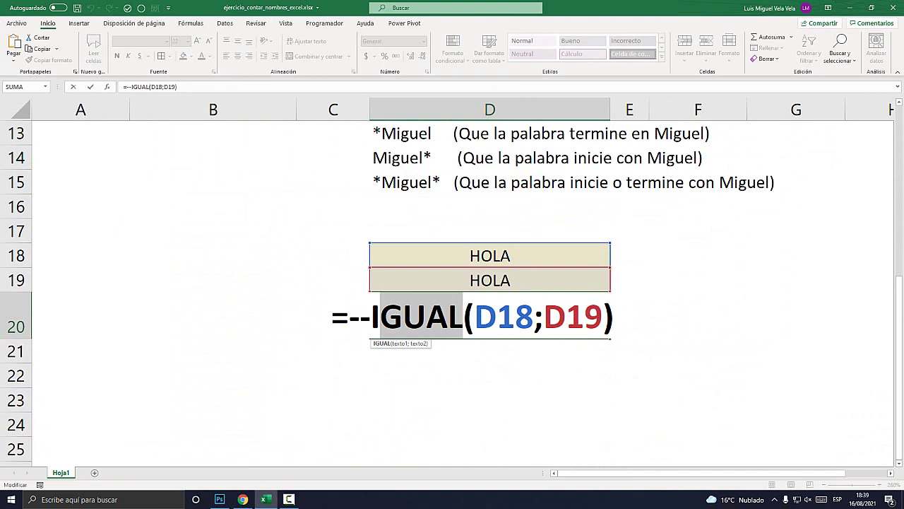
pyautogui.press('Escape')
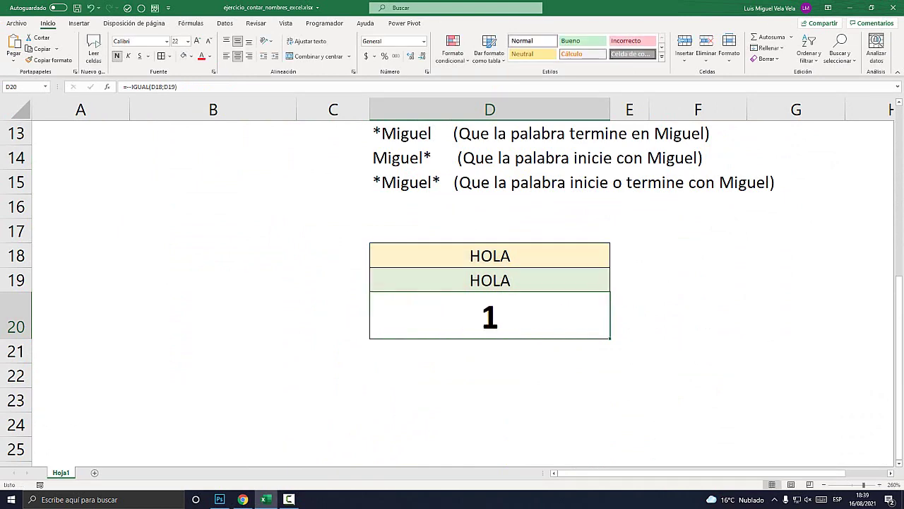
pyautogui.scroll(3, 452, 293)
pyautogui.doubleClick(490, 321)
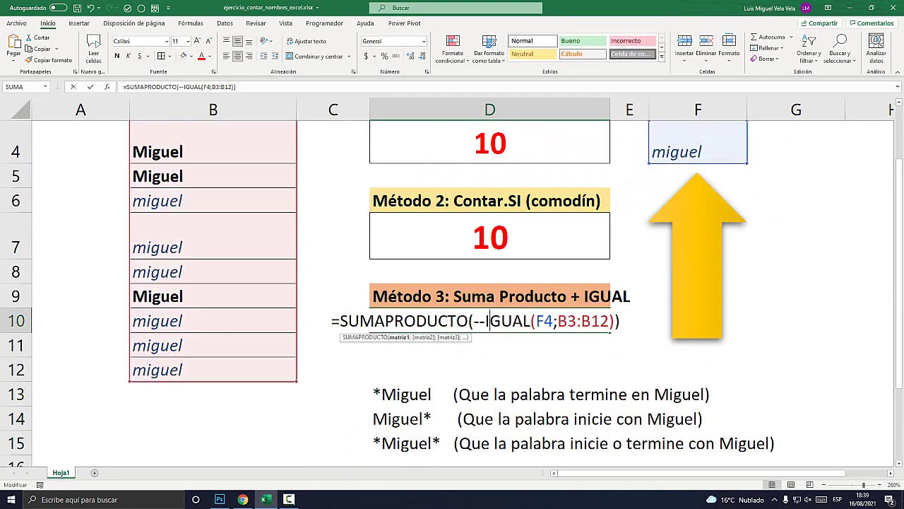
pyautogui.moveTo(468, 321); pyautogui.dragTo(340, 321)
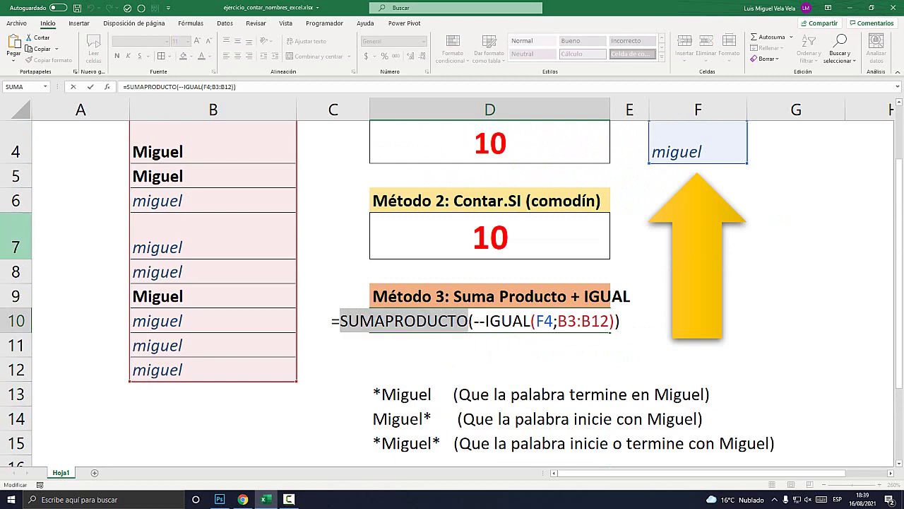
pyautogui.scroll(1, 452, 293)
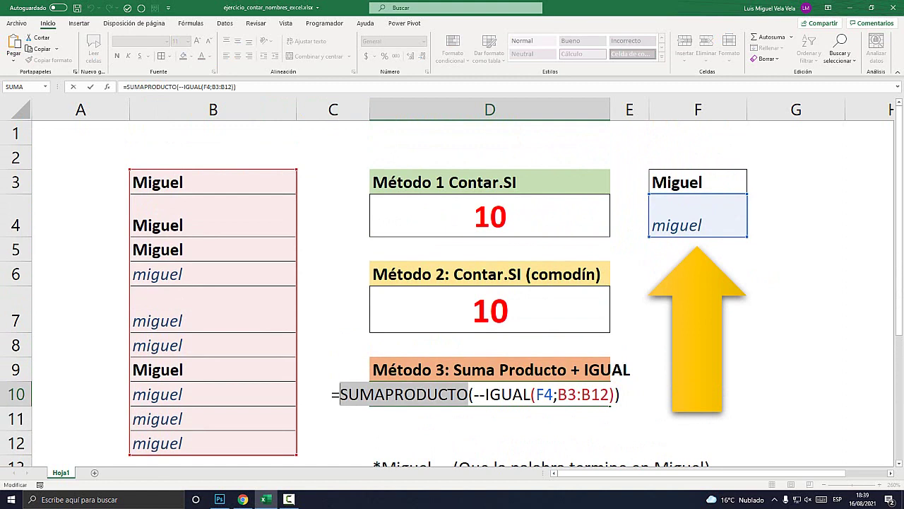
# Step: Commit D10, leaving Método 3 at 6 beside Métodos 1 and 2 at 10
pyautogui.press('Return')
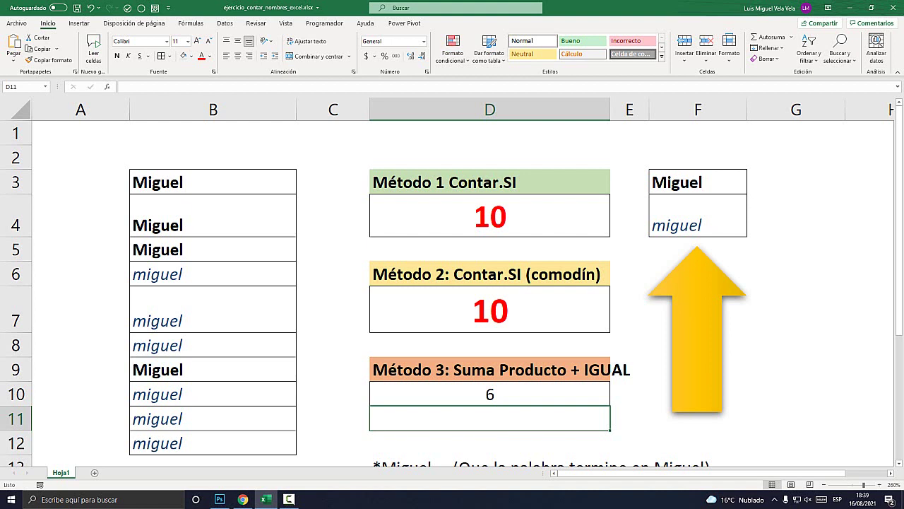
pyautogui.click(288, 499)
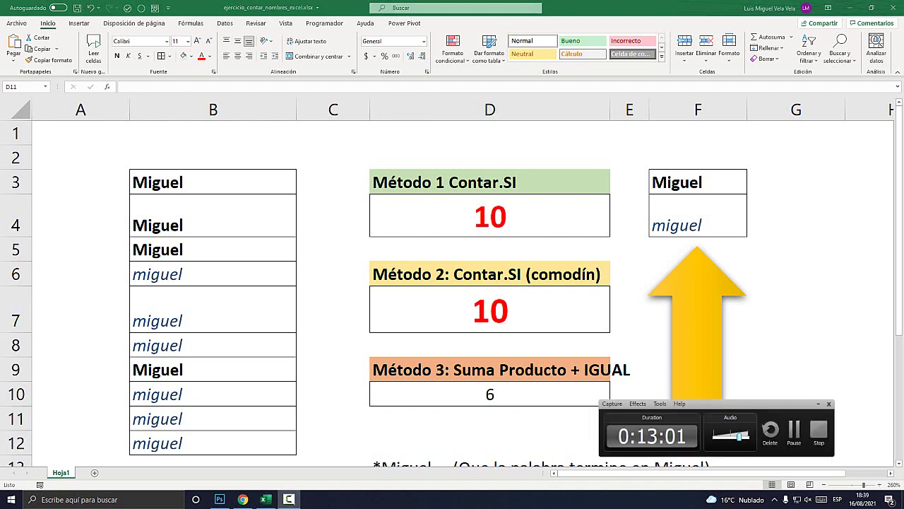